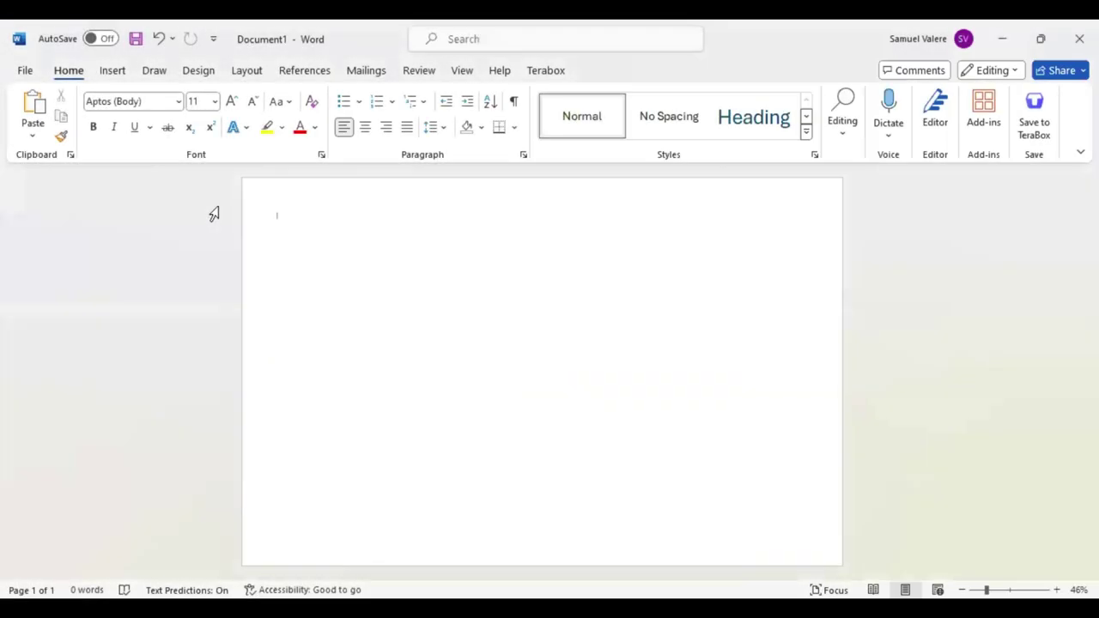
Draw a large right triangle from the page's top-left corner down to the bottom edge.
left_click(111, 72)
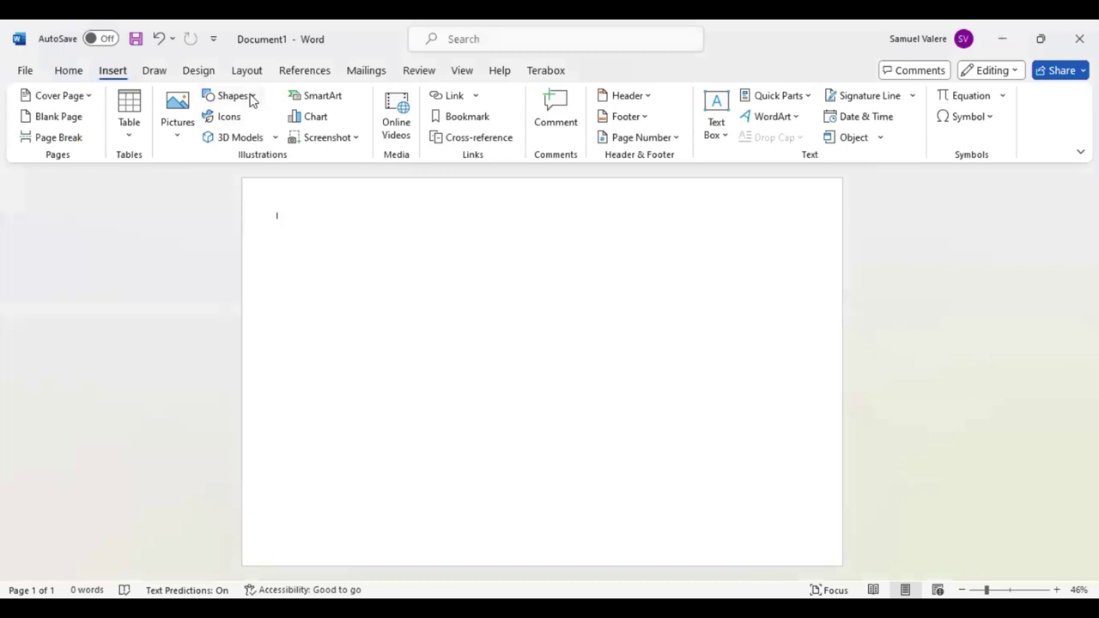
left_click(249, 97)
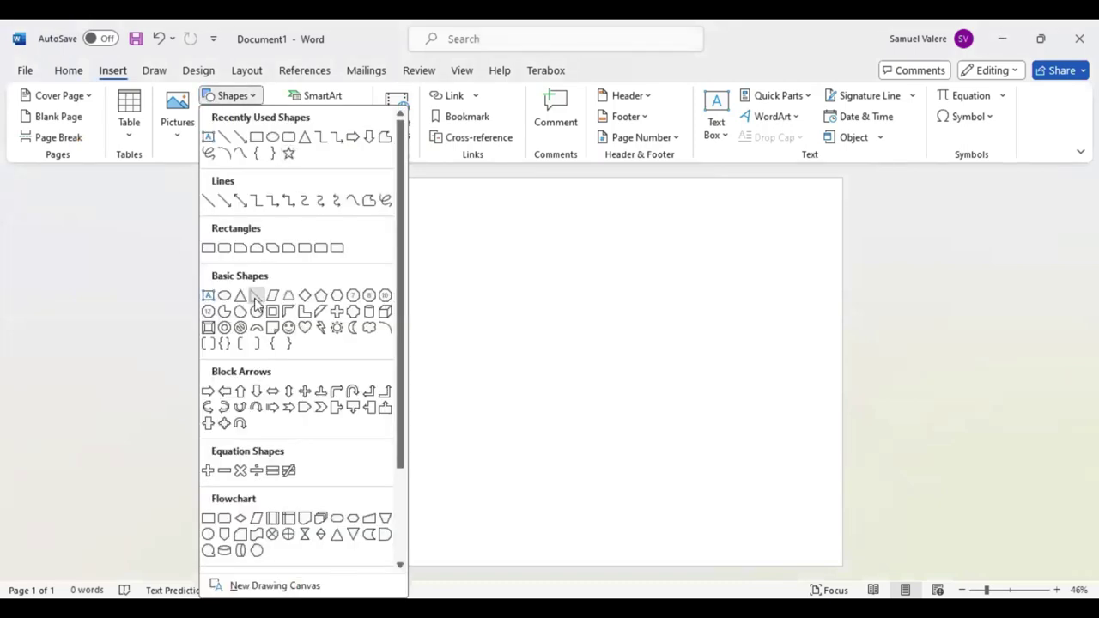
left_click(256, 296)
left_click_drag(252, 187, 635, 567)
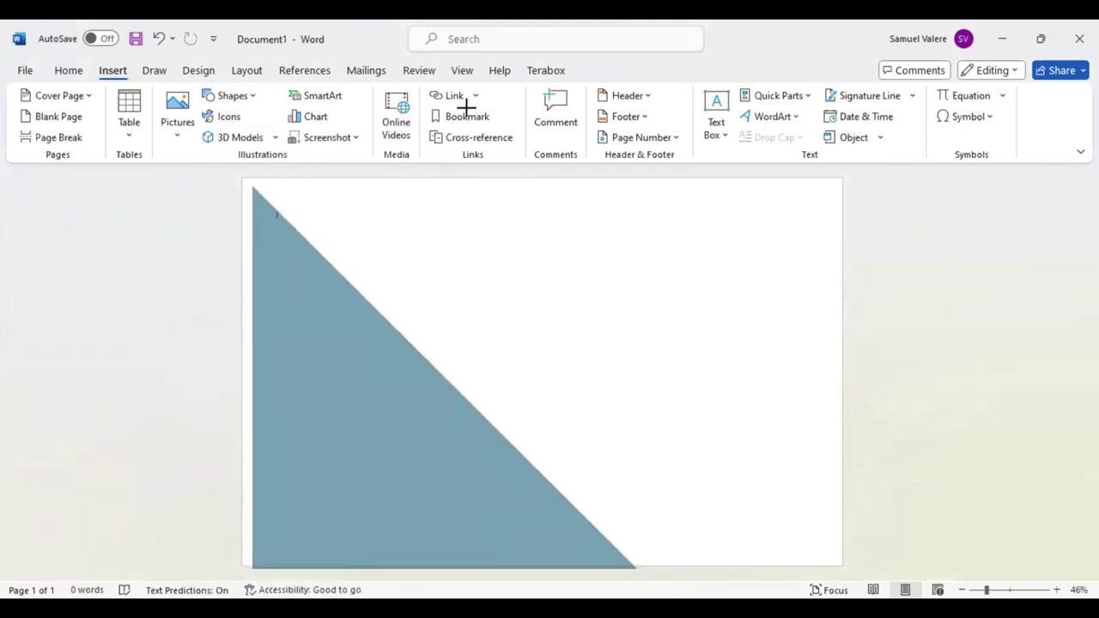
left_click_drag(455, 160, 454, 110)
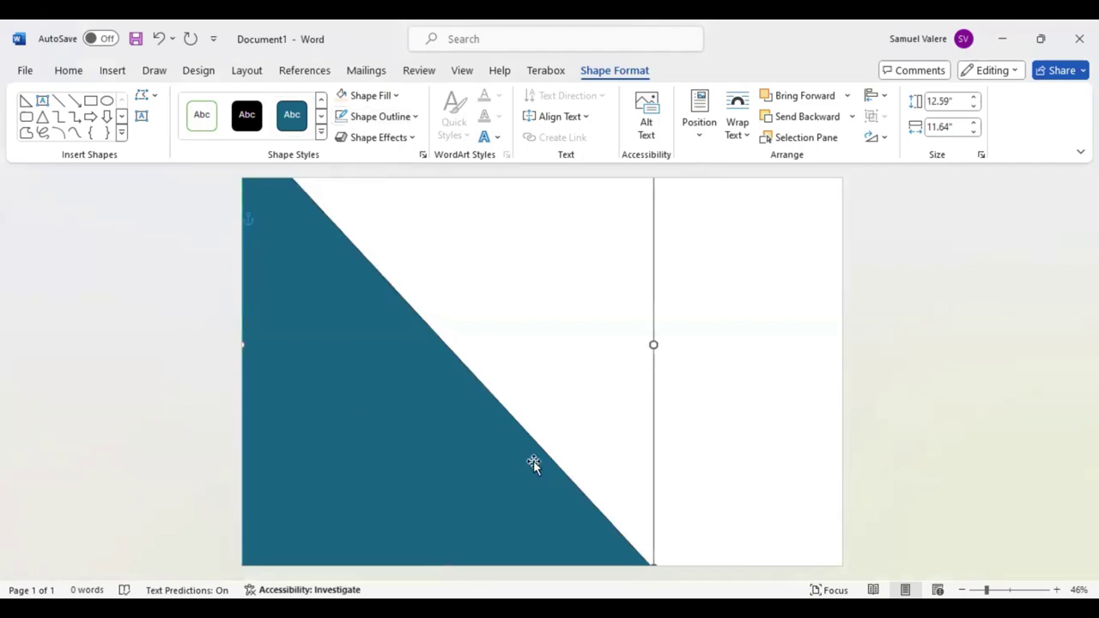
Change the triangle's fill from teal to red.
left_click(396, 96)
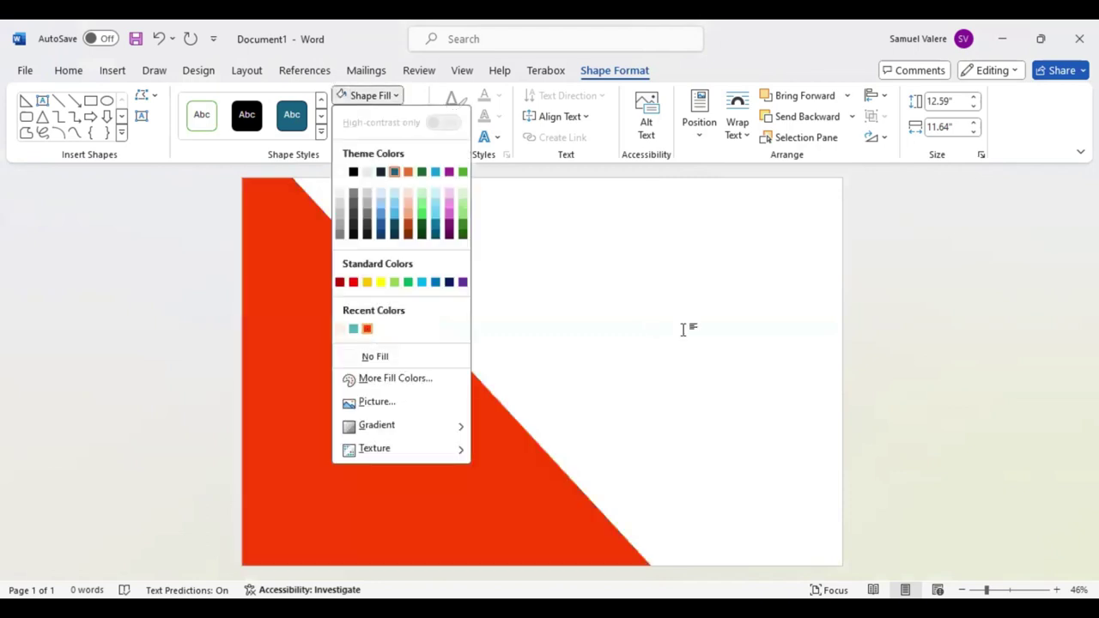
key("Escape")
key("Escape")
left_click(112, 71)
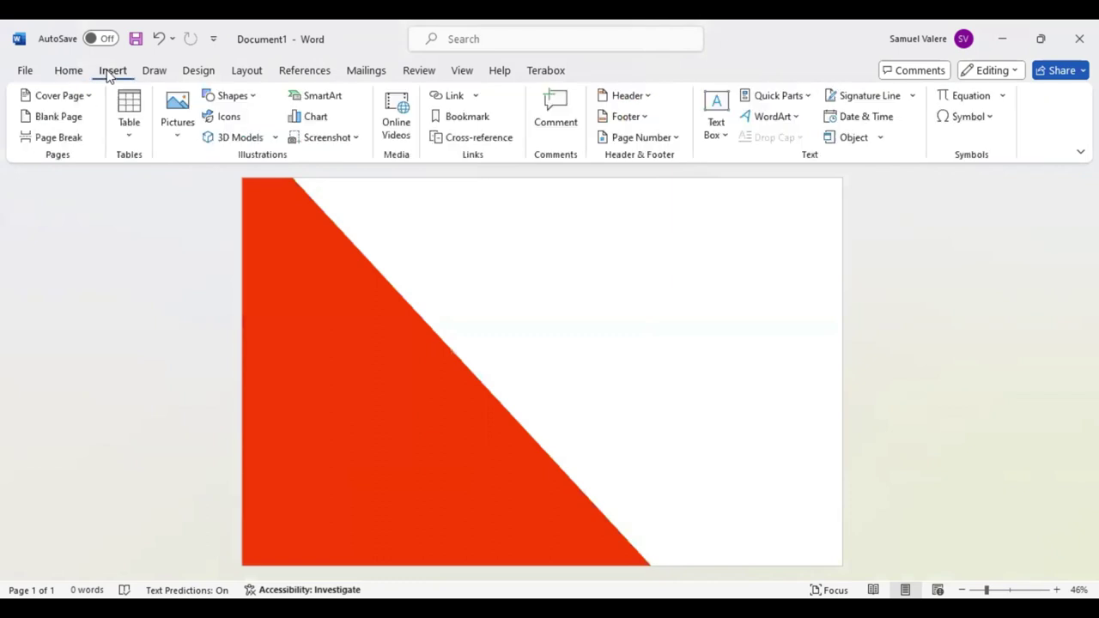
Draw a rectangle over the red triangle and raise its top edge.
left_click(257, 98)
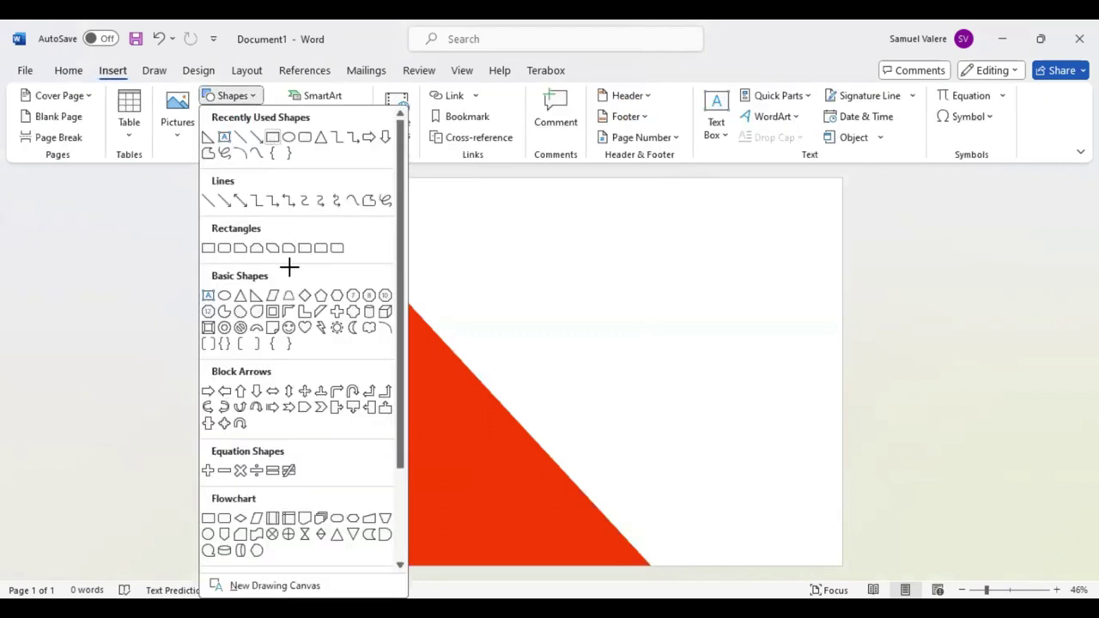
left_click_drag(289, 268, 817, 555)
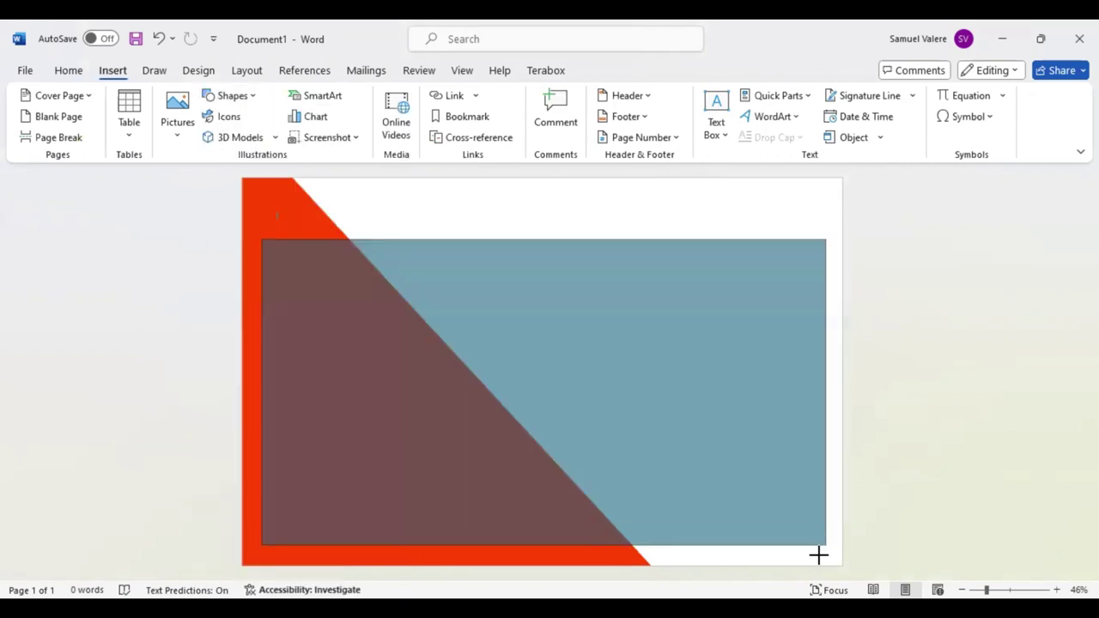
left_click_drag(818, 555, 819, 557)
left_click_drag(536, 233, 541, 208)
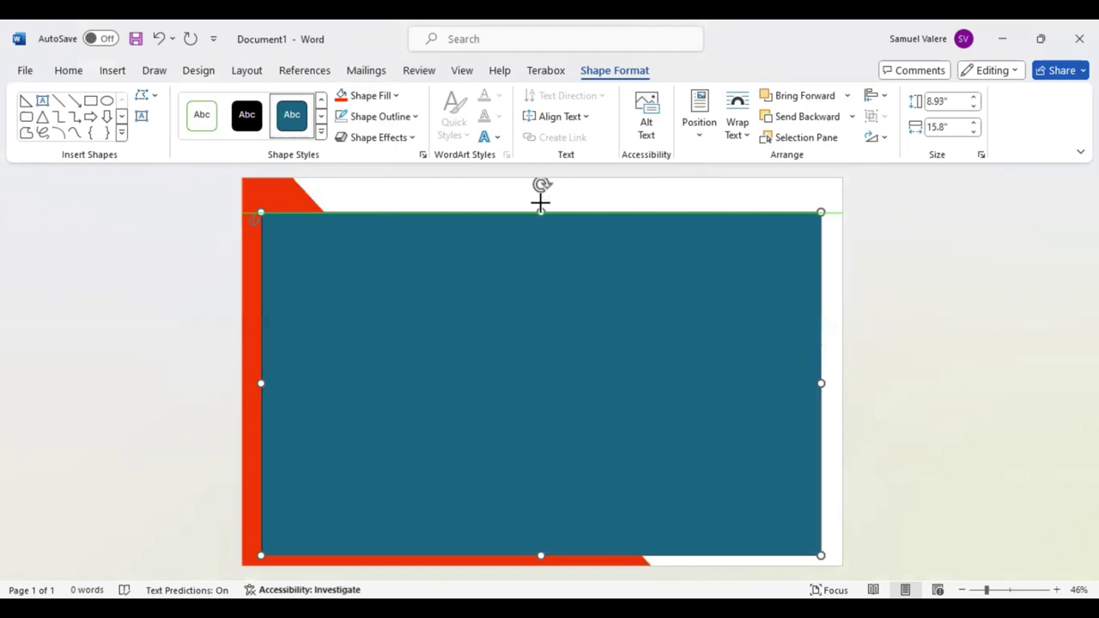
left_click_drag(540, 203, 540, 193)
left_click_drag(548, 319, 548, 319)
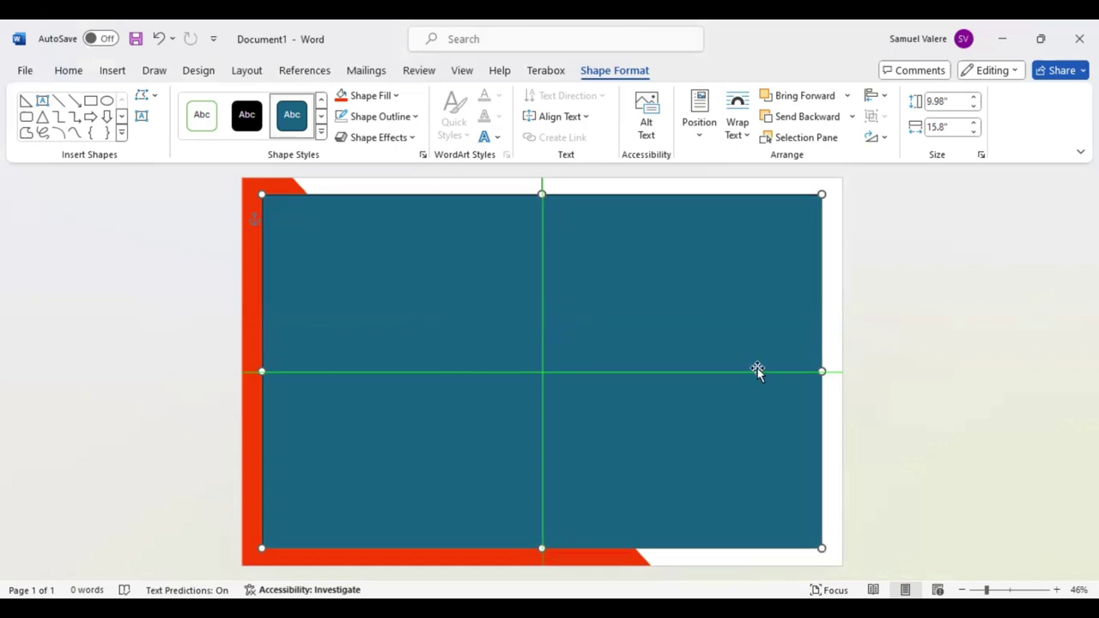
Stretch the rectangle to both page edges and shorten it to 9.48" tall.
left_click_drag(821, 372, 859, 371)
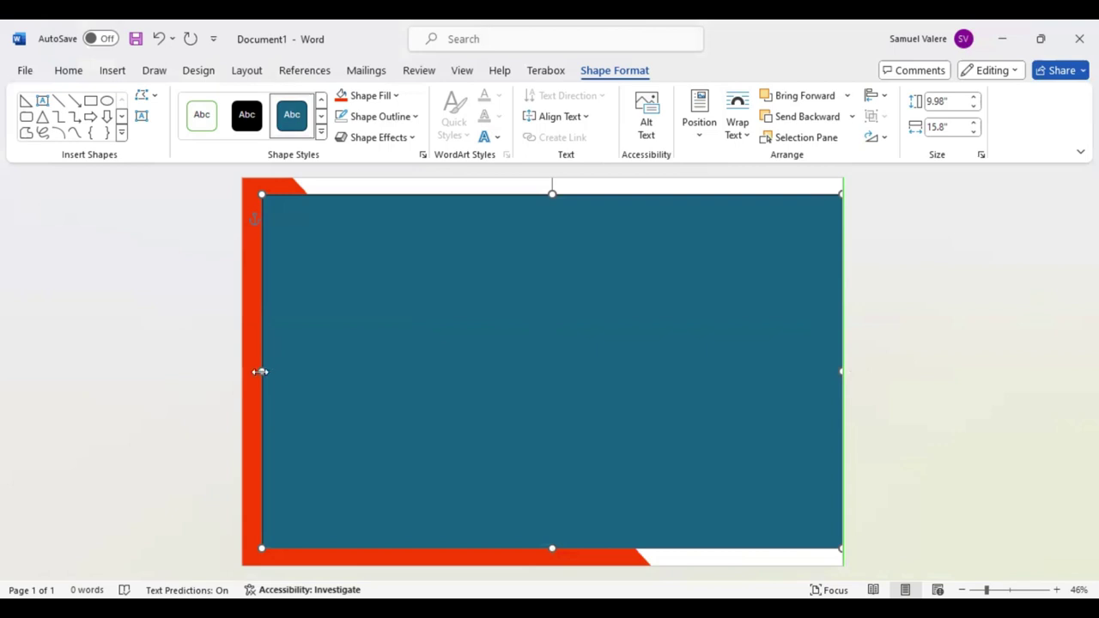
left_click_drag(262, 372, 218, 377)
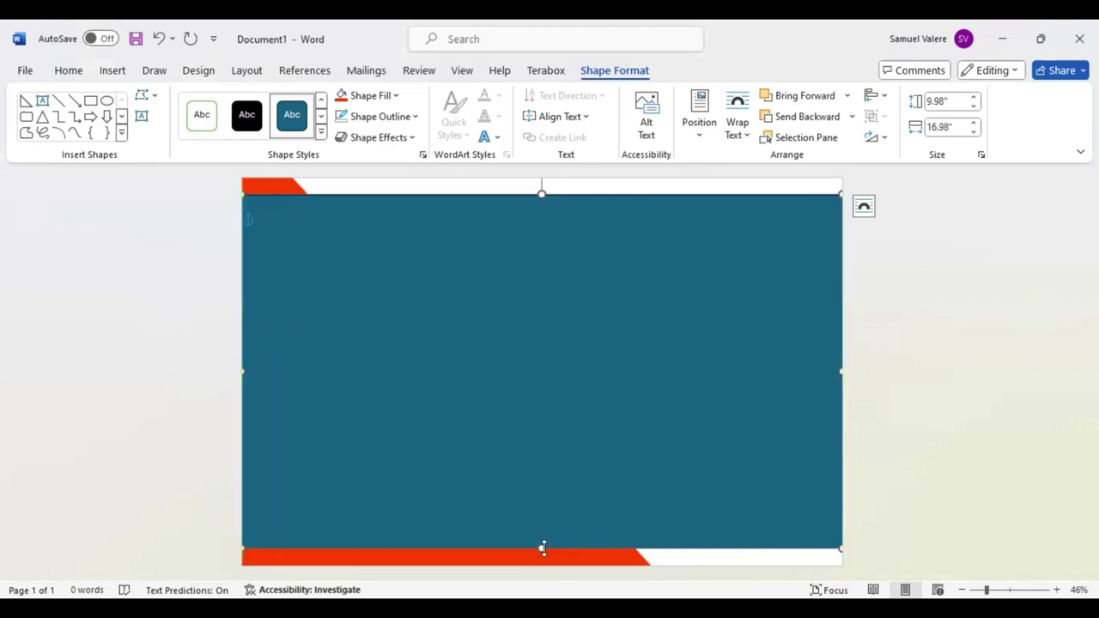
left_click_drag(542, 548, 541, 529)
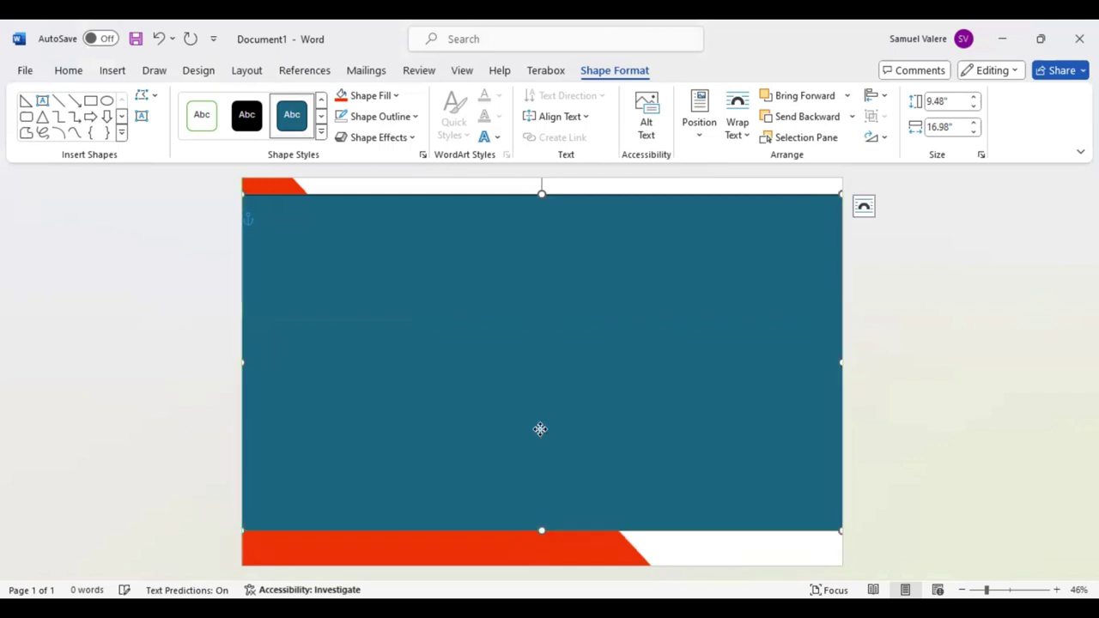
left_click_drag(540, 429, 541, 438)
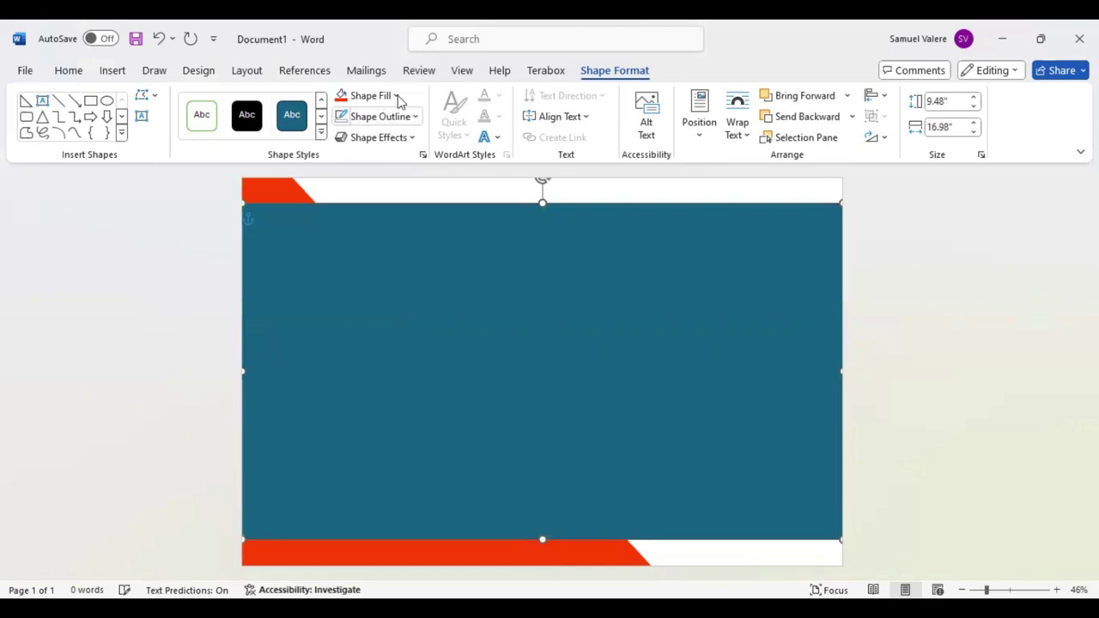
Give the rectangle a light teal fill with about 14% transparency.
left_click(396, 97)
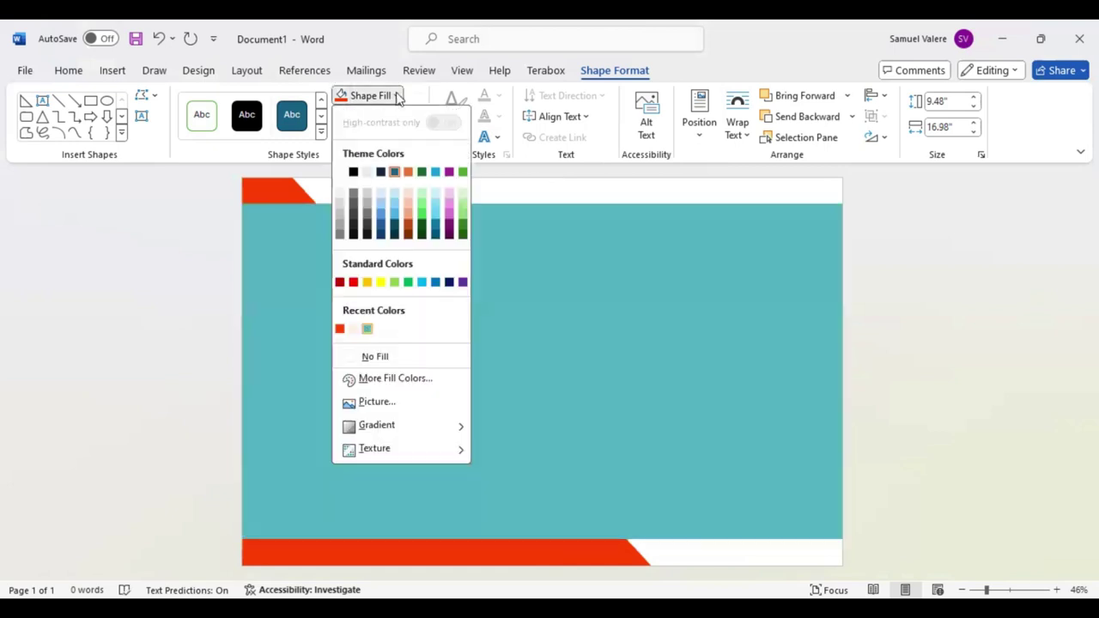
left_click(396, 96)
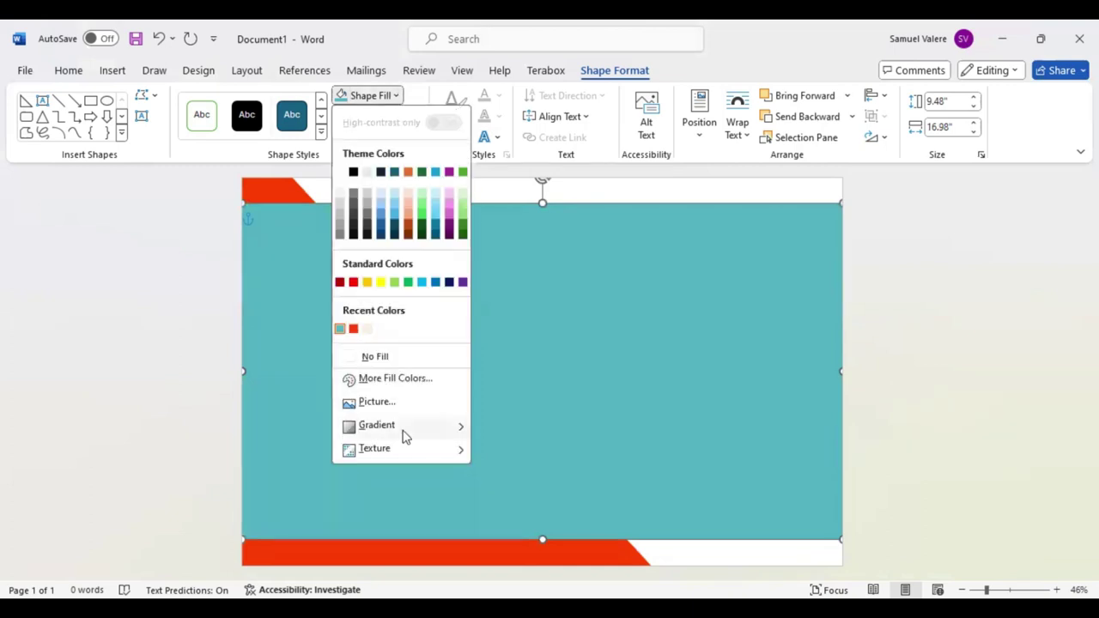
mouse_move(405, 436)
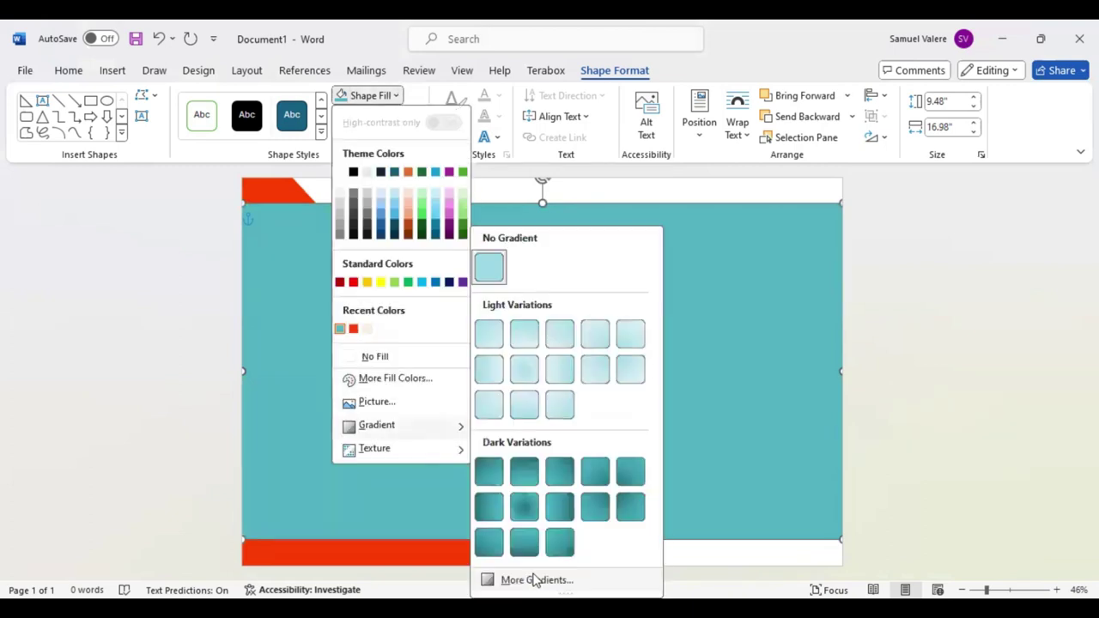
left_click(536, 580)
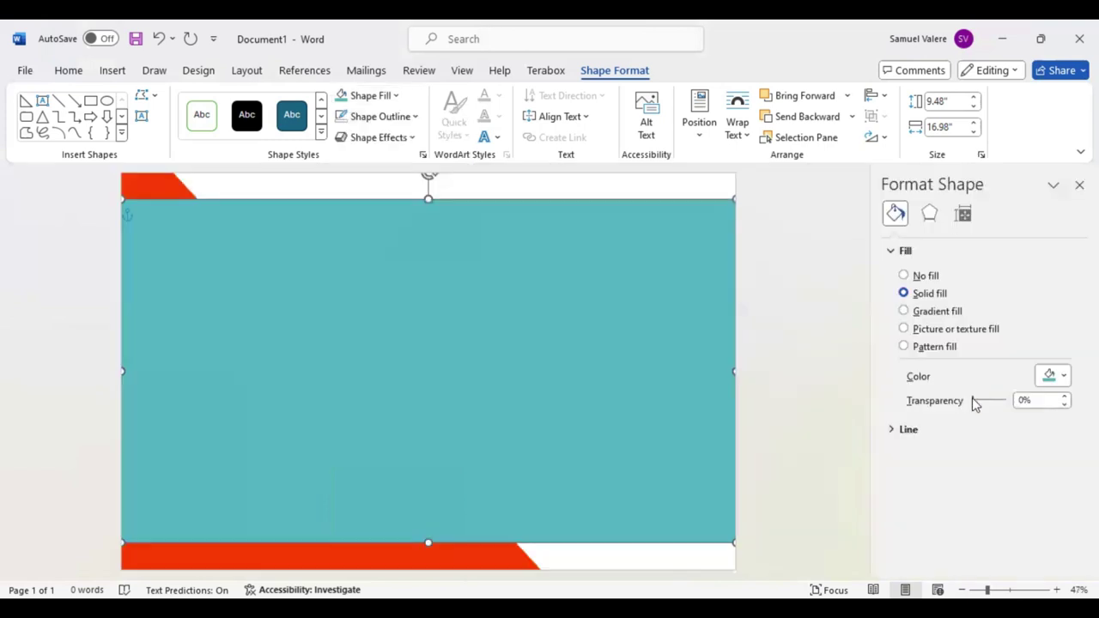
left_click_drag(973, 400, 979, 400)
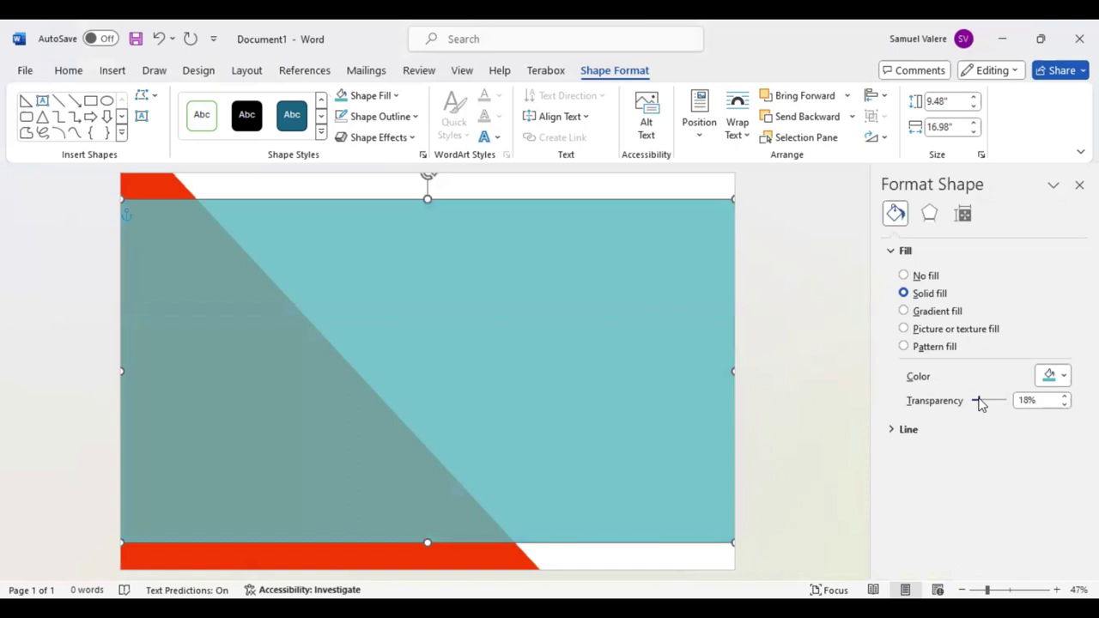
left_click_drag(980, 400, 978, 400)
left_click(1079, 185)
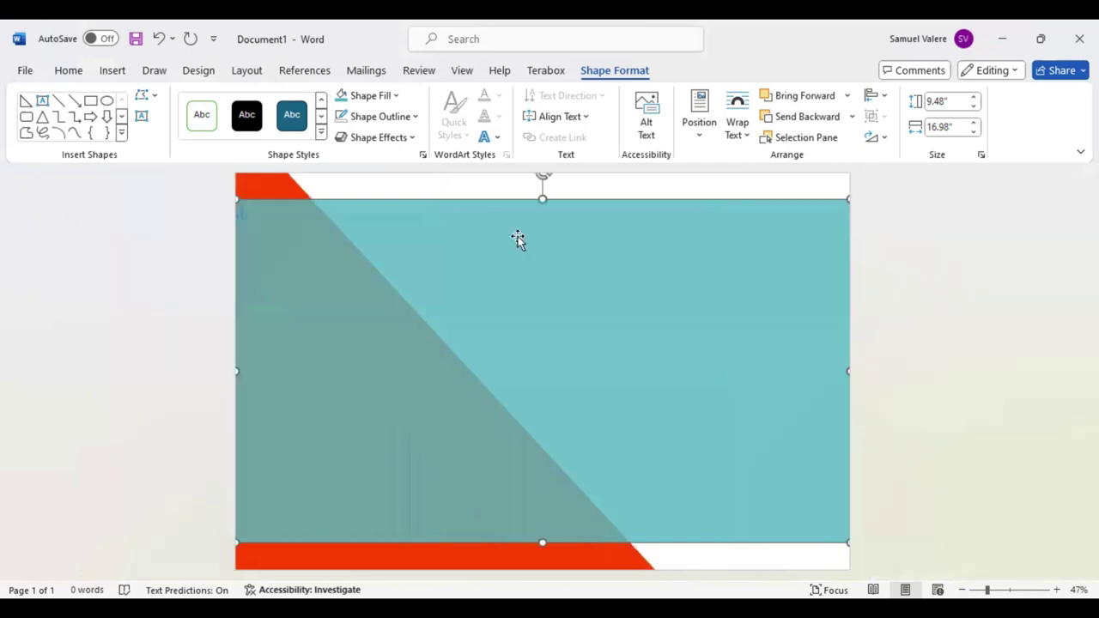
Add a text box at the panel's top-left reading 'Certificate' in Arial.
left_click(42, 102)
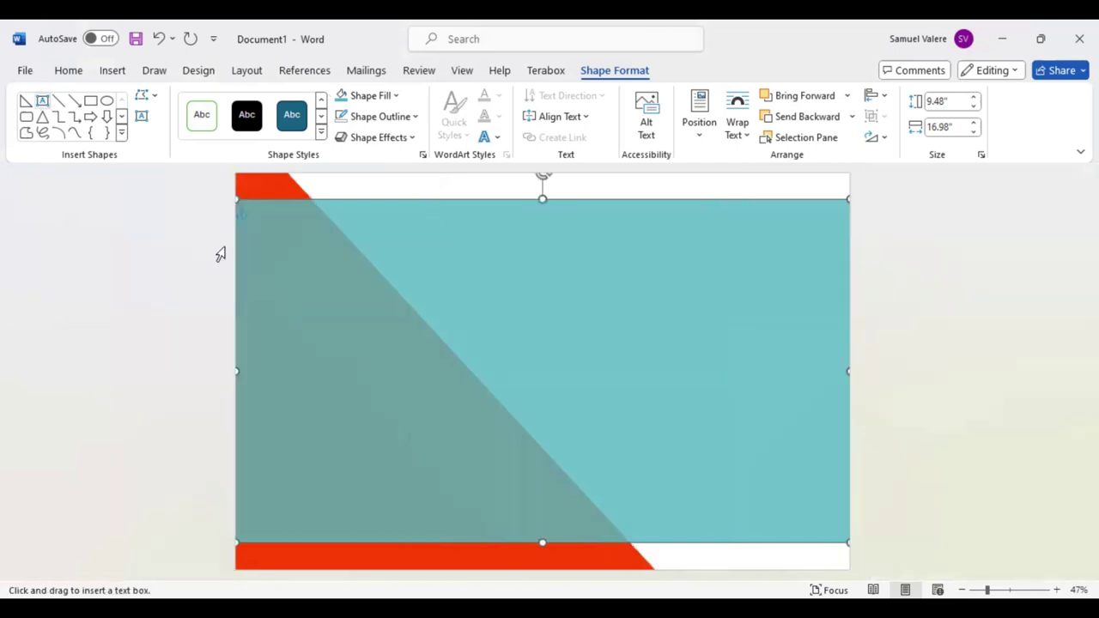
mouse_move(290, 222)
left_mouse_down()
mouse_move(467, 255)
mouse_move(519, 281)
left_mouse_up()
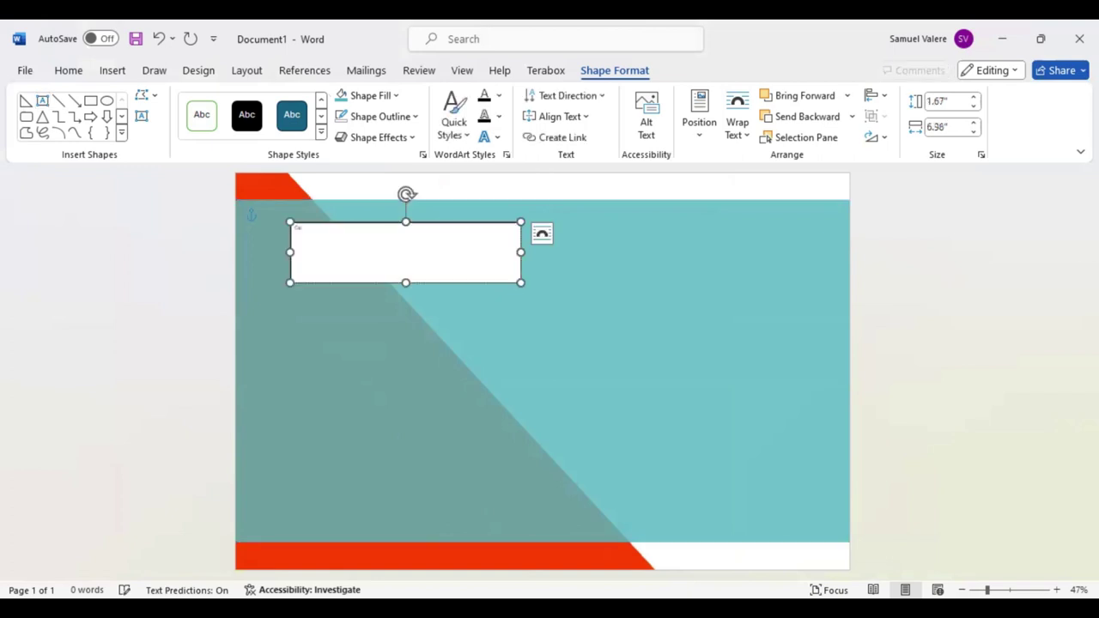
type("Cant")
type("e")
type("rbu")
double_click(309, 229)
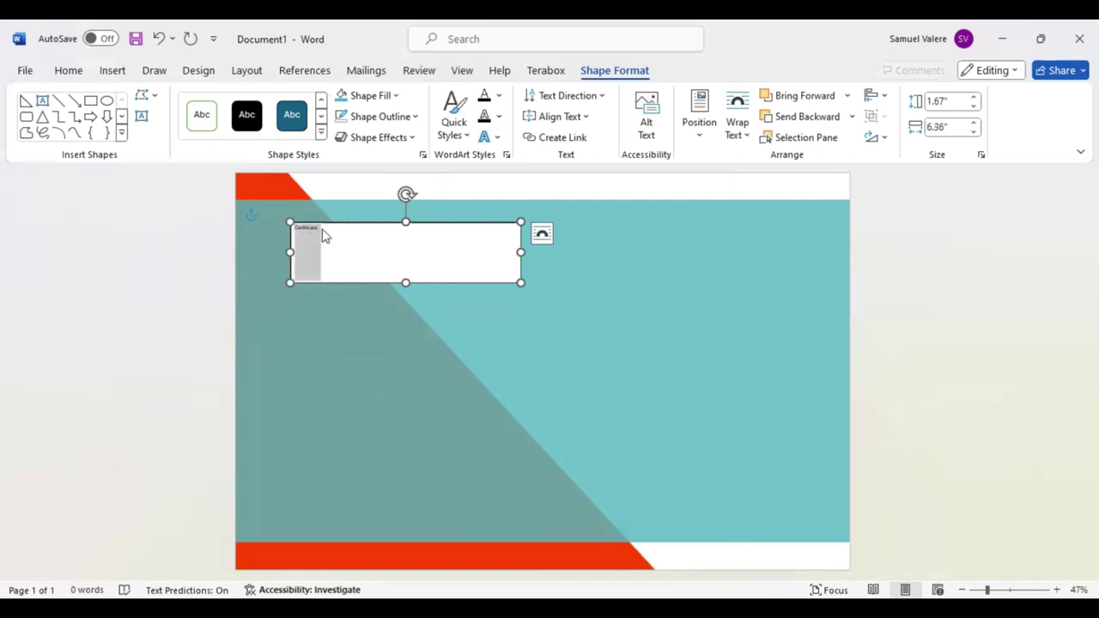
type("C")
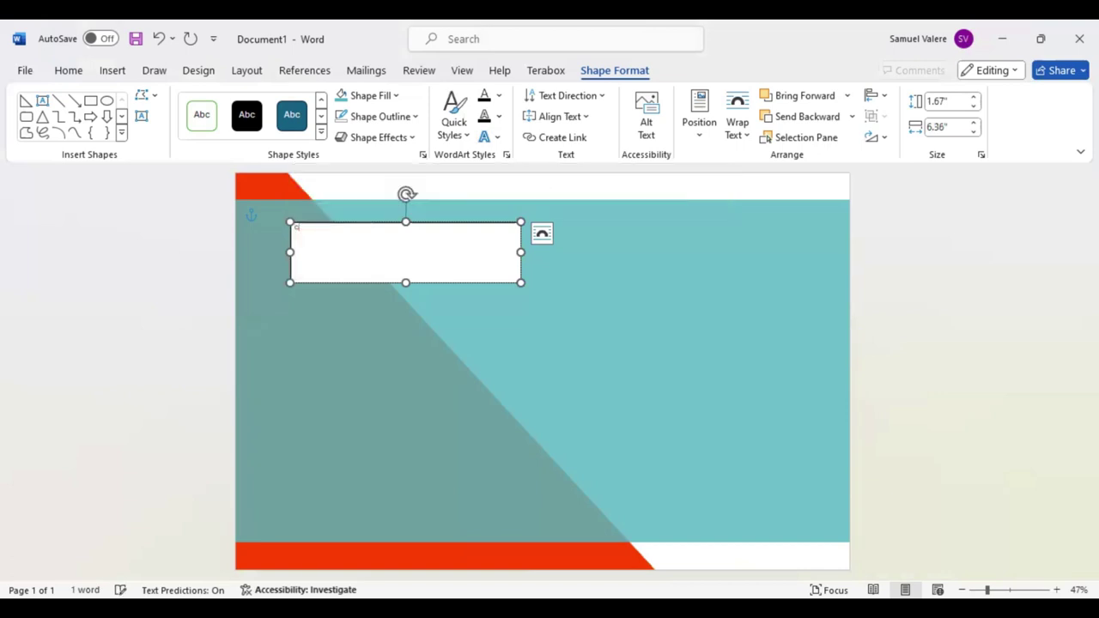
type("umfo")
type("rt")
type("te")
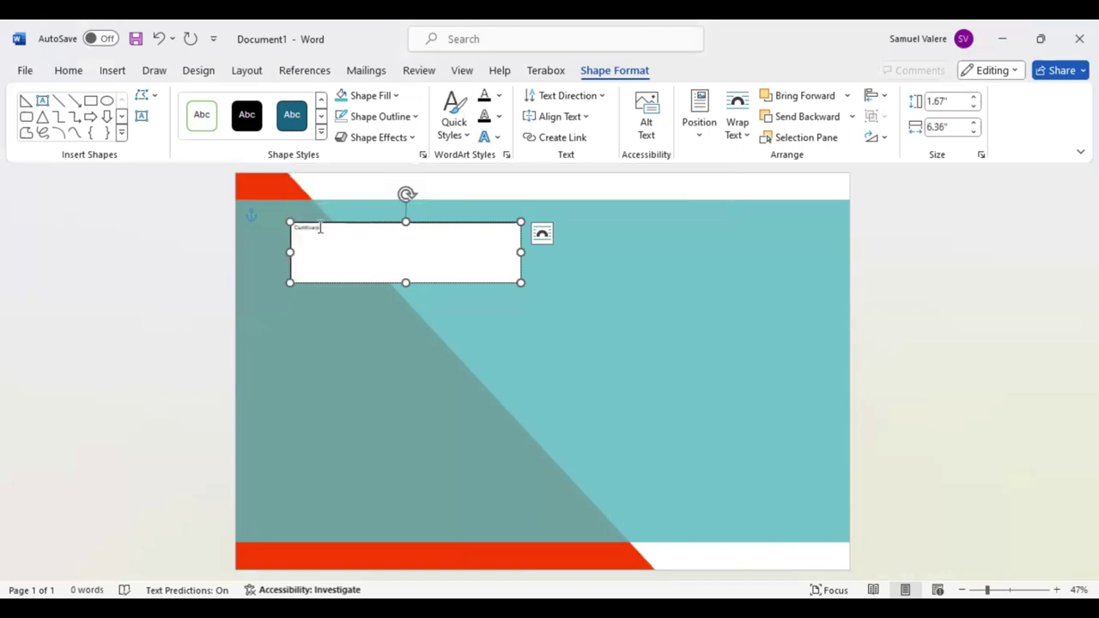
left_click_drag(293, 228, 326, 246)
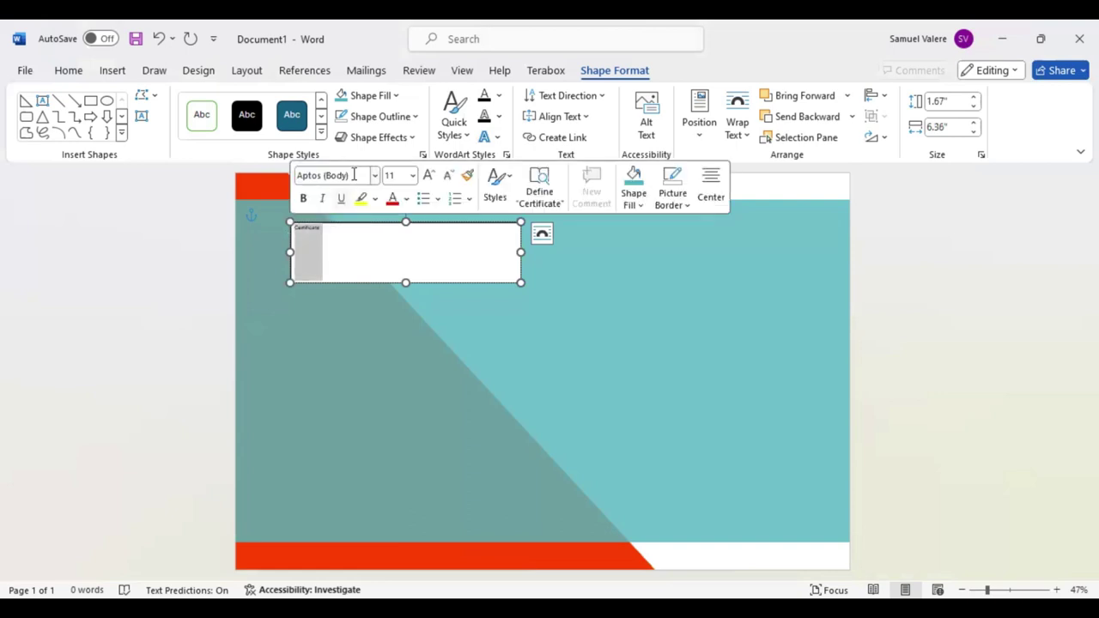
left_click(353, 174)
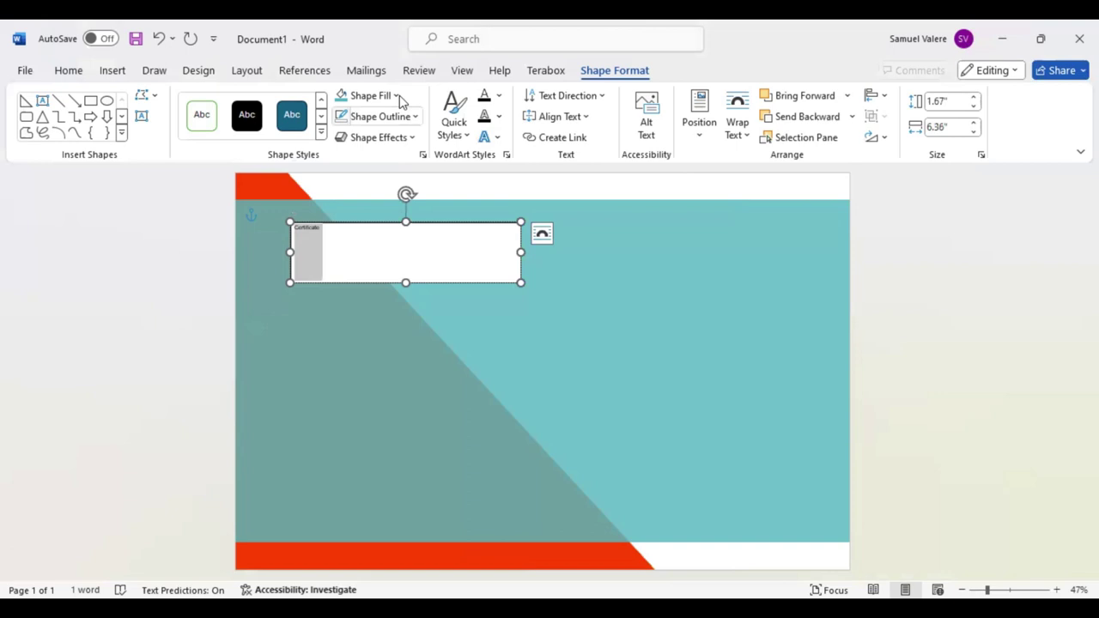
left_click(68, 72)
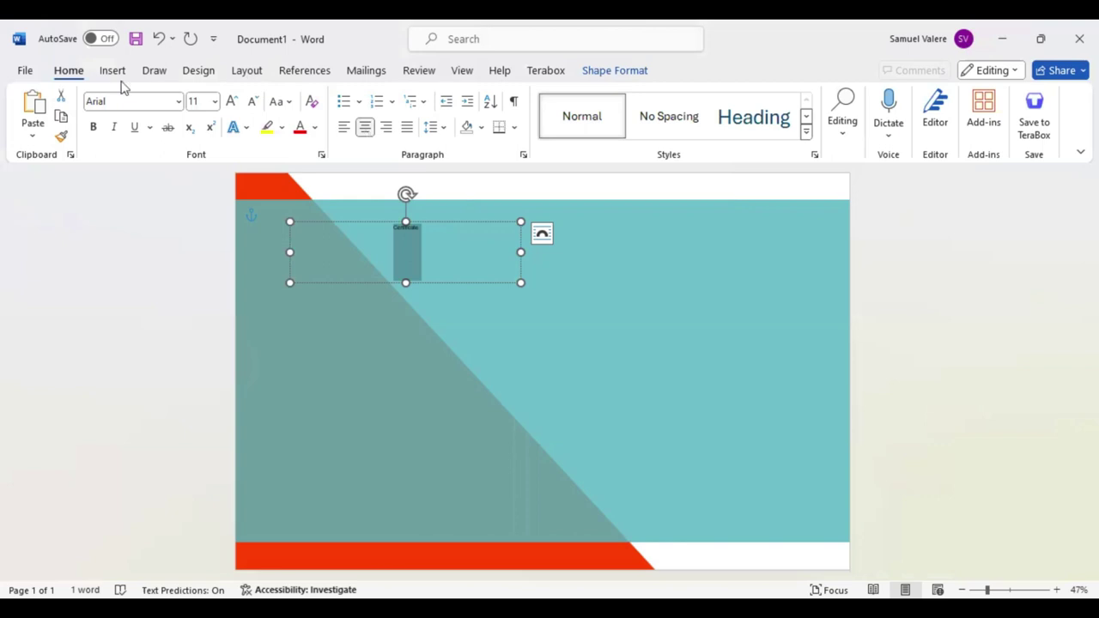
Left-align the heading, enlarge it, and make it all capitals.
key("ctrl+l")
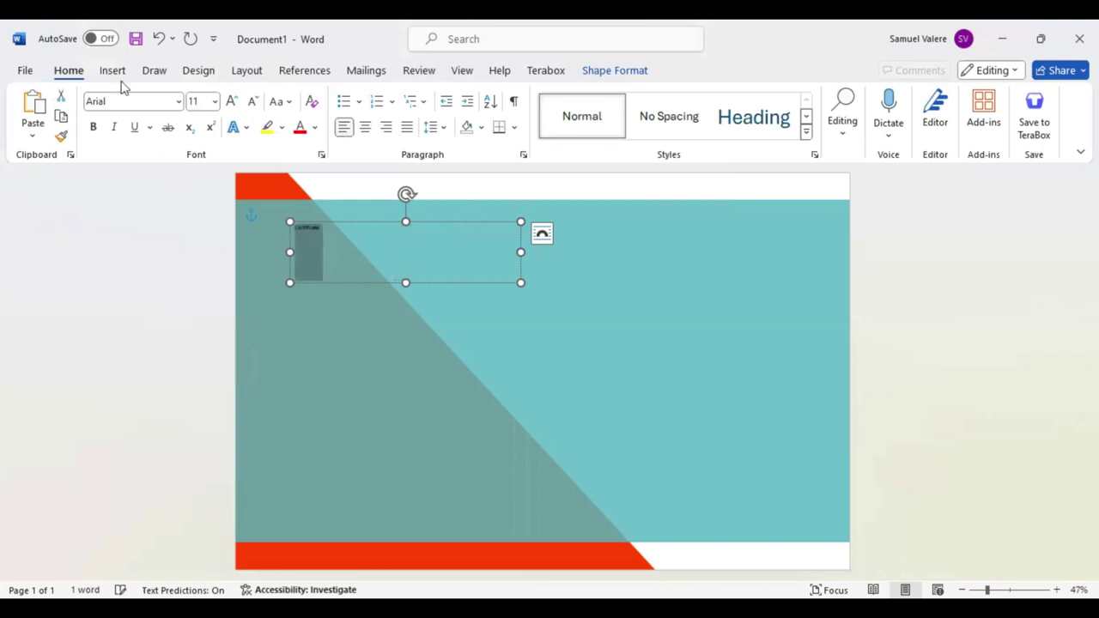
left_click(234, 102)
type("80")
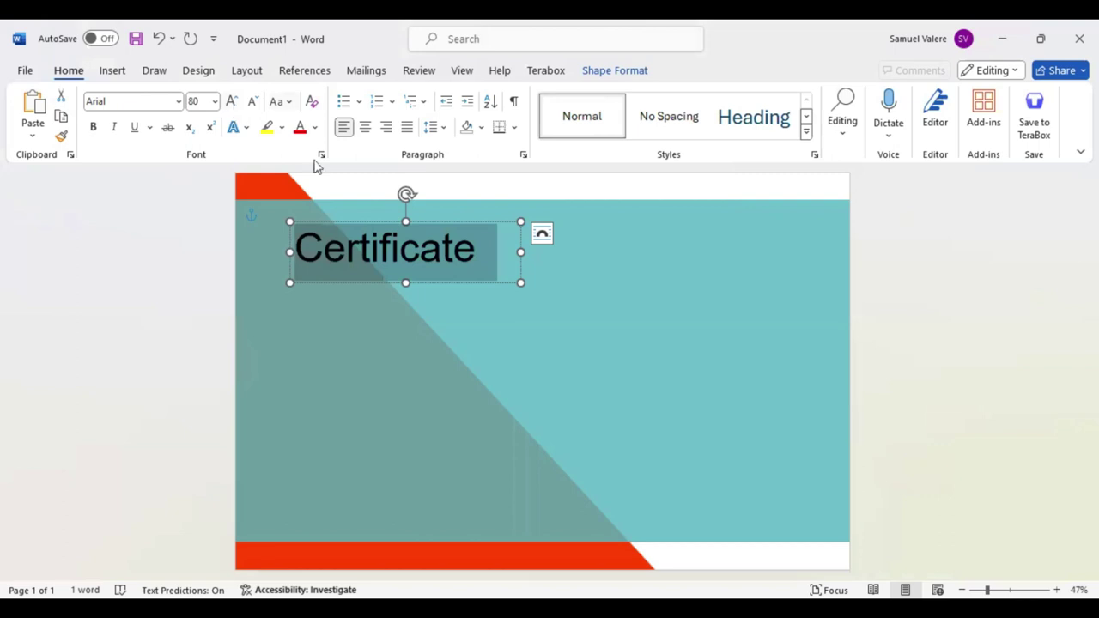
key("ctrl+shift+a")
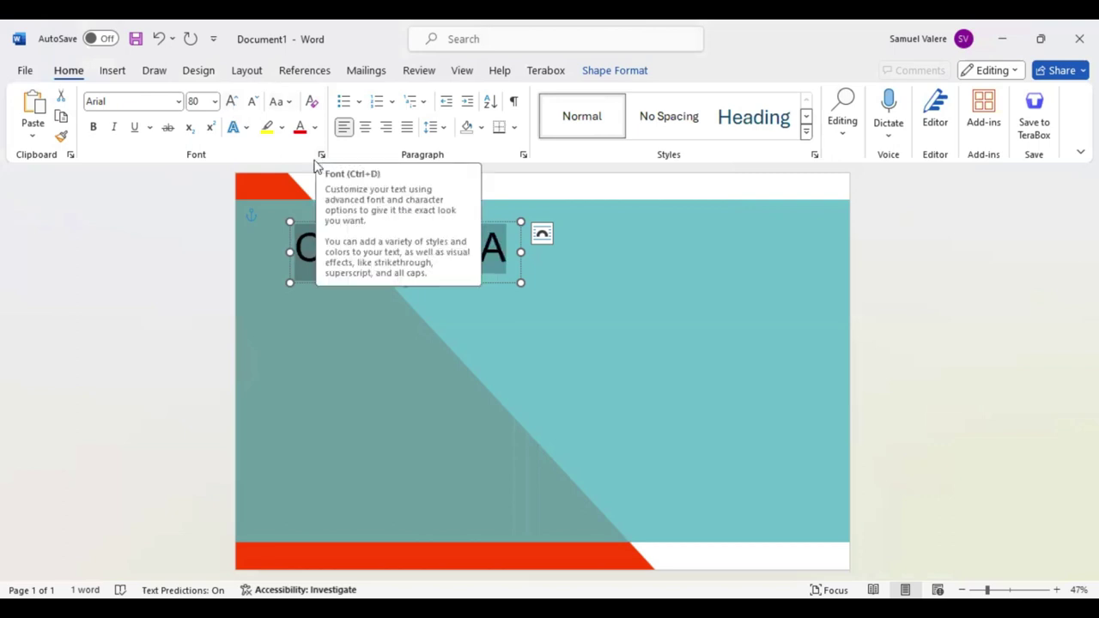
Expand the heading's character spacing by 4 pt.
left_click(319, 156)
left_click(454, 133)
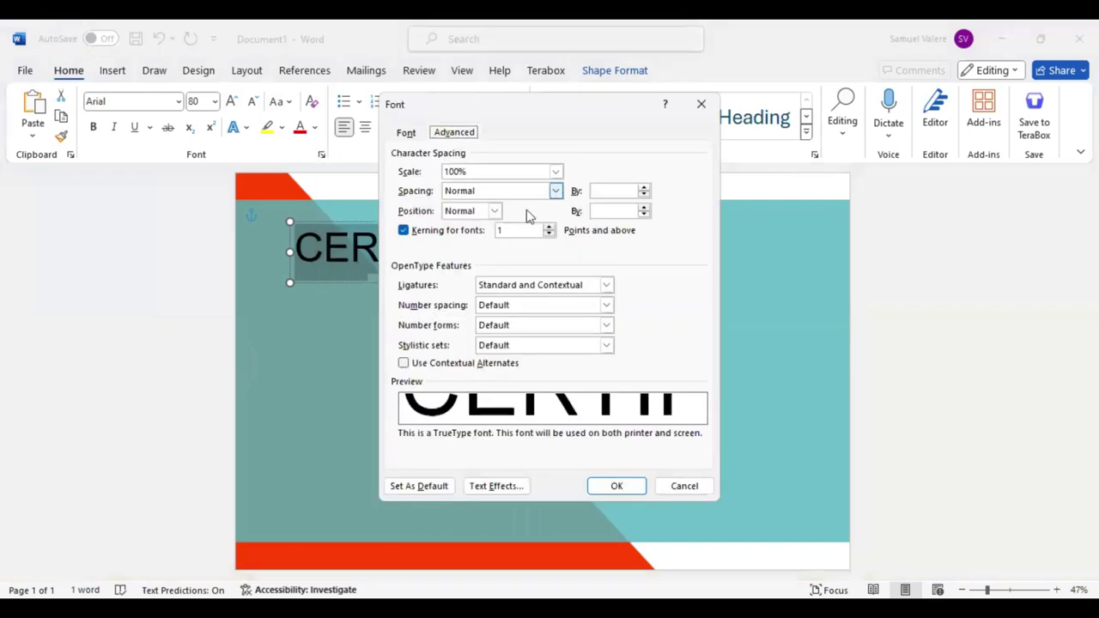
left_click(555, 191)
left_click(515, 214)
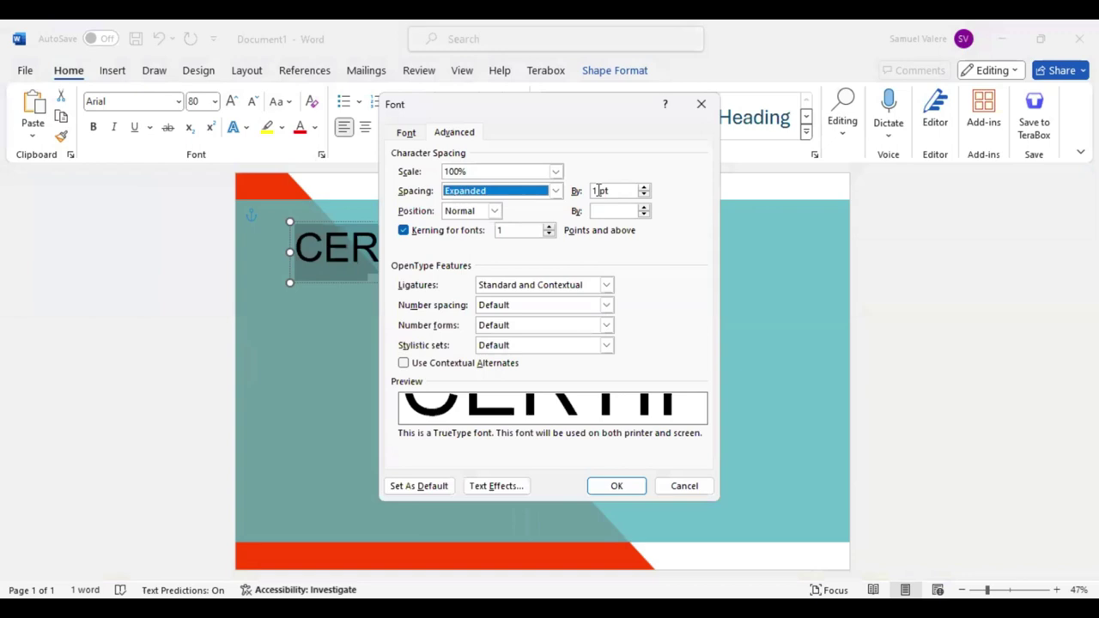
left_click(596, 191)
key("BackSpace")
type("4")
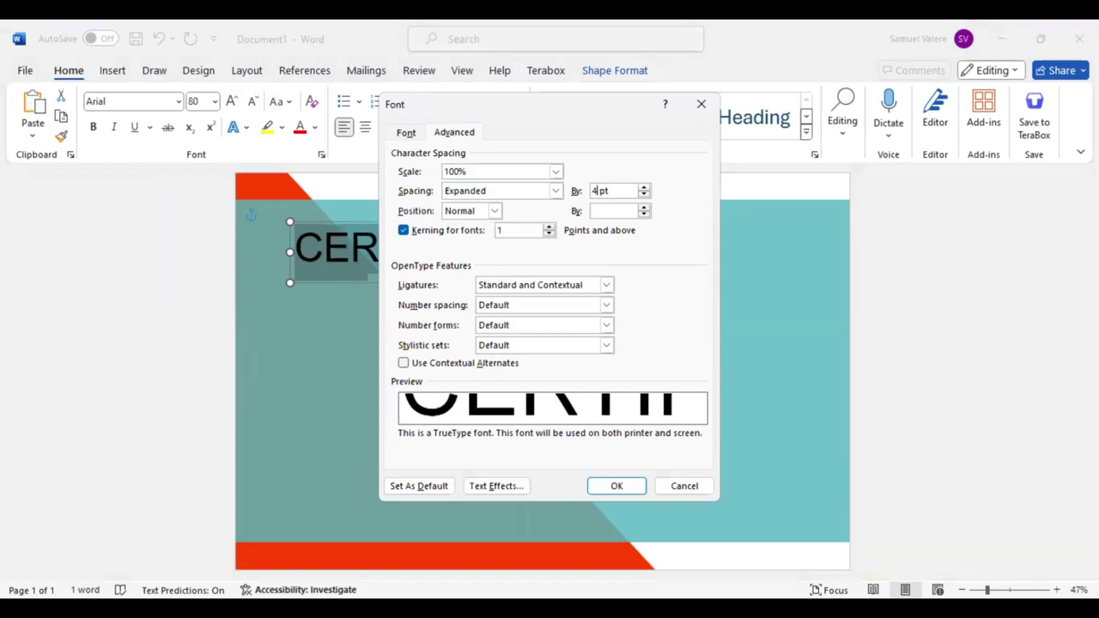
key("Return")
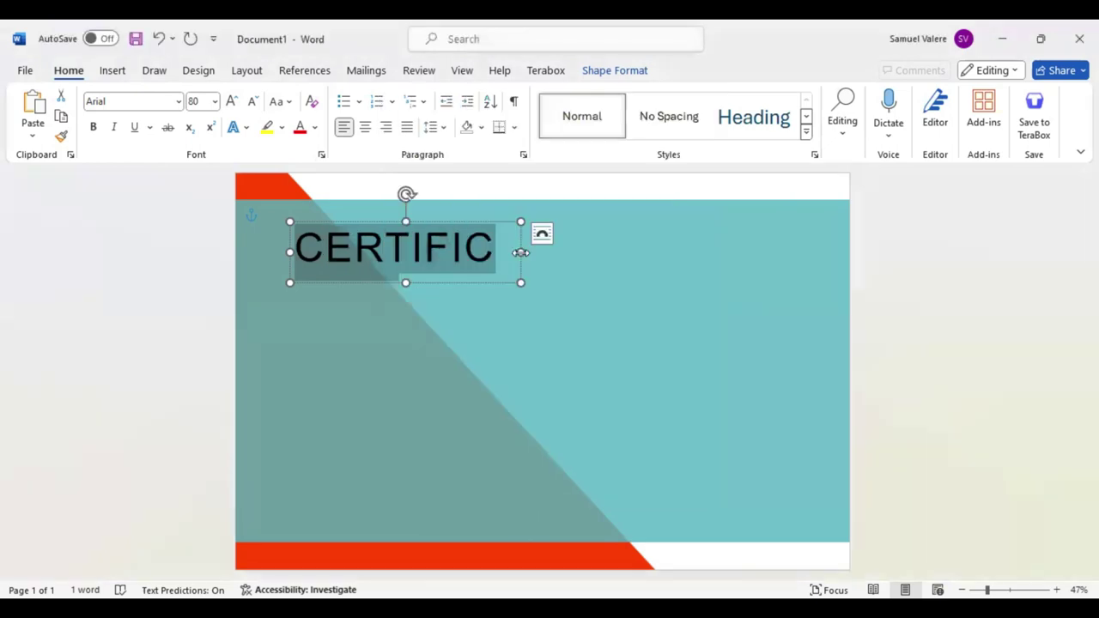
Widen the title box to fit CERTIFICATE, shift it left, and colour it pale cream.
left_click_drag(521, 253, 601, 252)
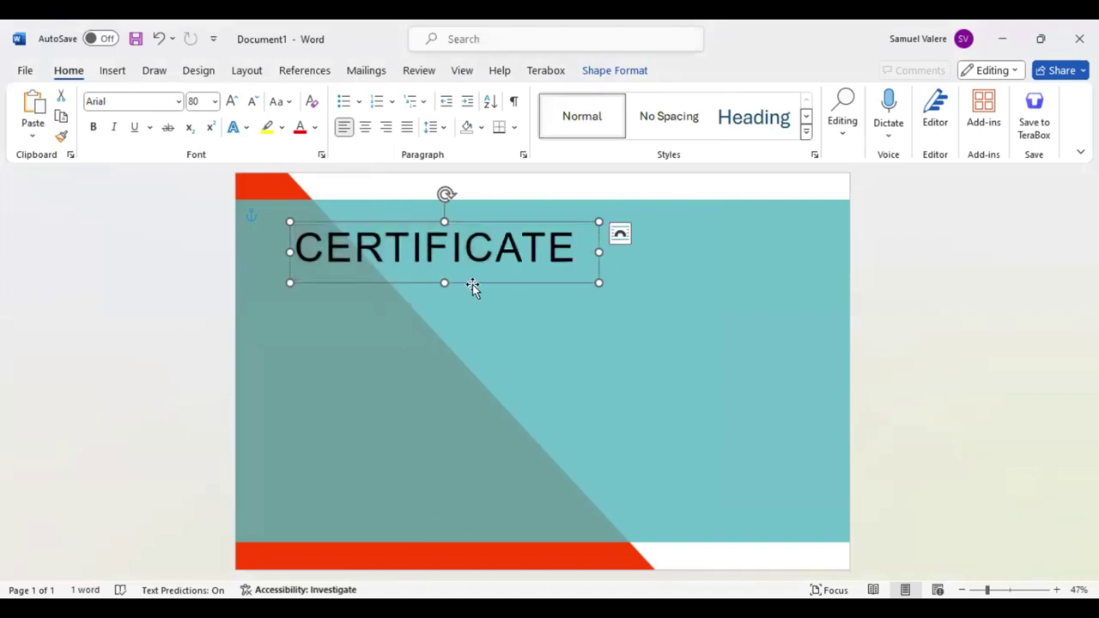
left_click_drag(473, 284, 430, 274)
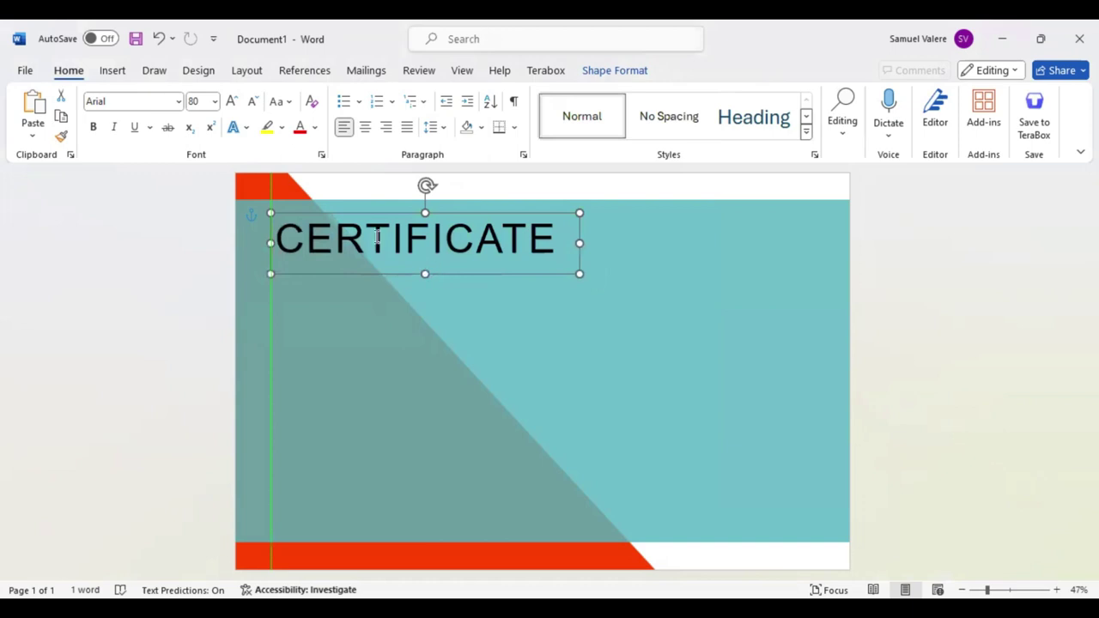
double_click(377, 237)
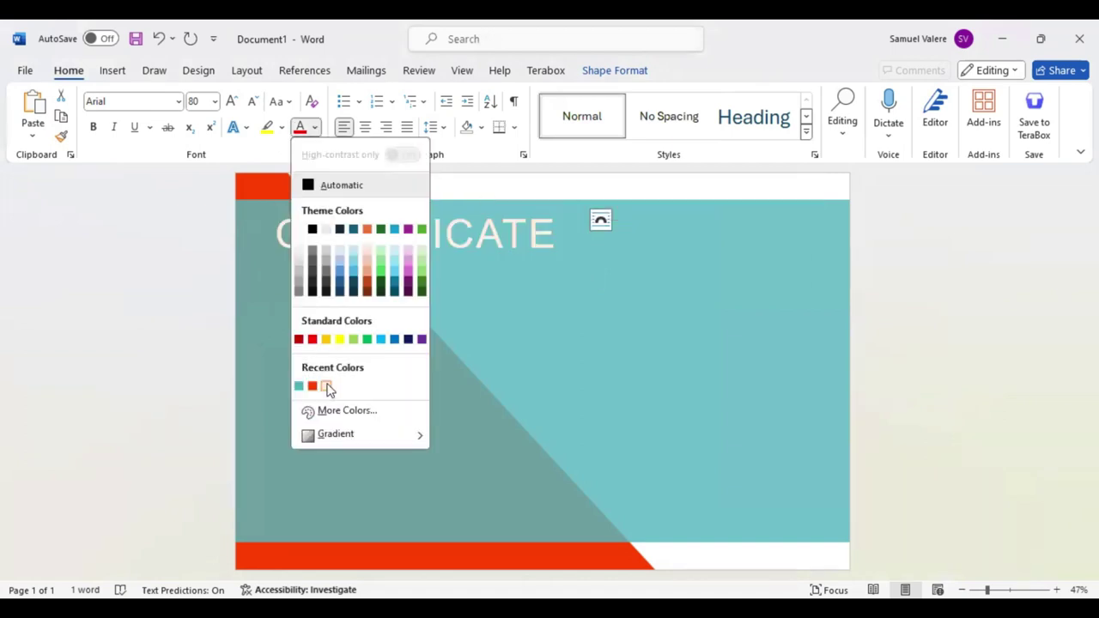
left_click(328, 386)
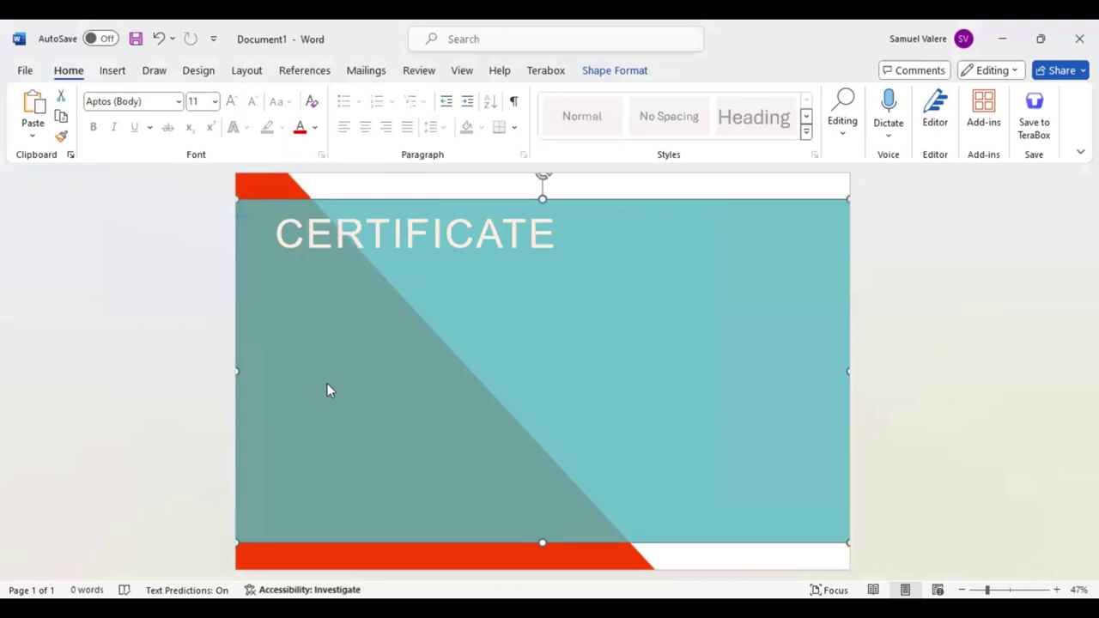
left_click(410, 269)
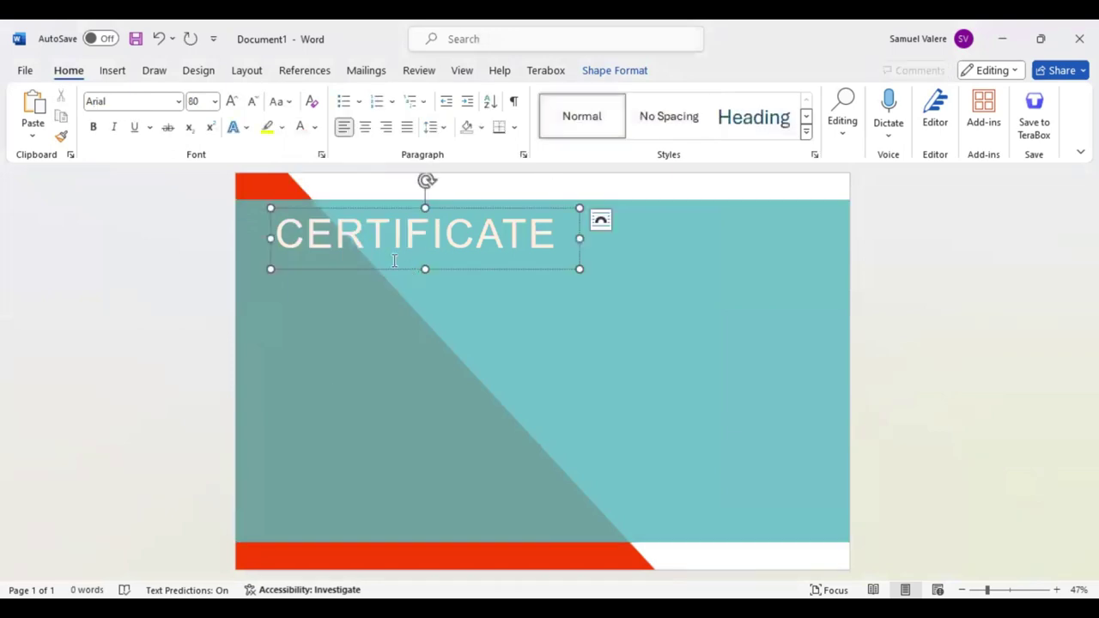
Copy the title box below it as 'Of Appreciation' in smaller all-caps text.
left_click_drag(399, 271, 405, 277)
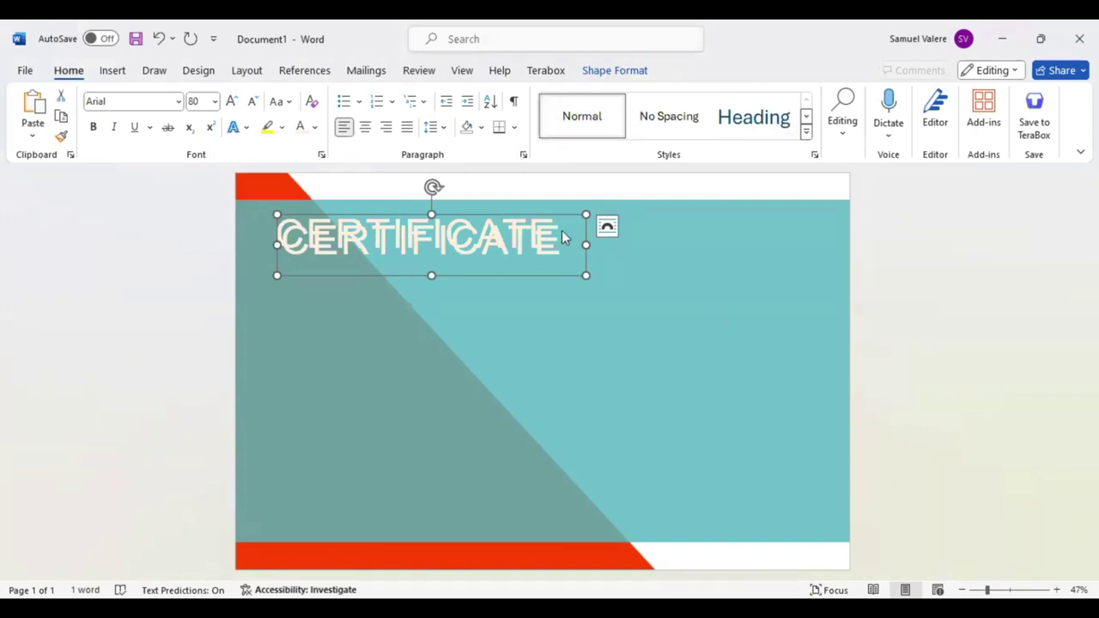
left_click_drag(563, 238, 342, 321)
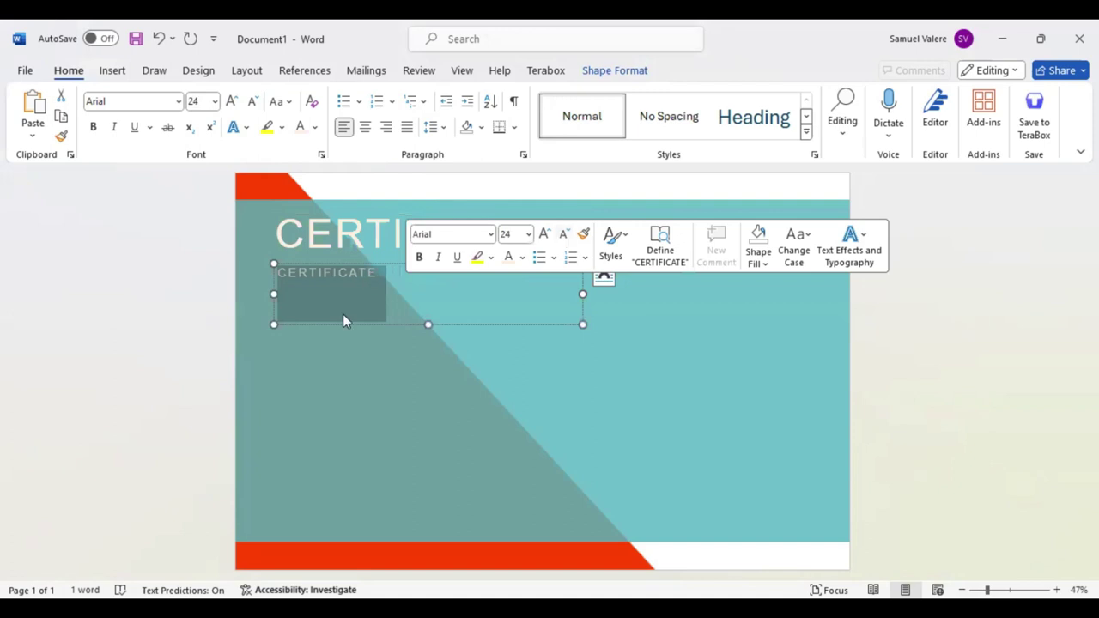
type("O")
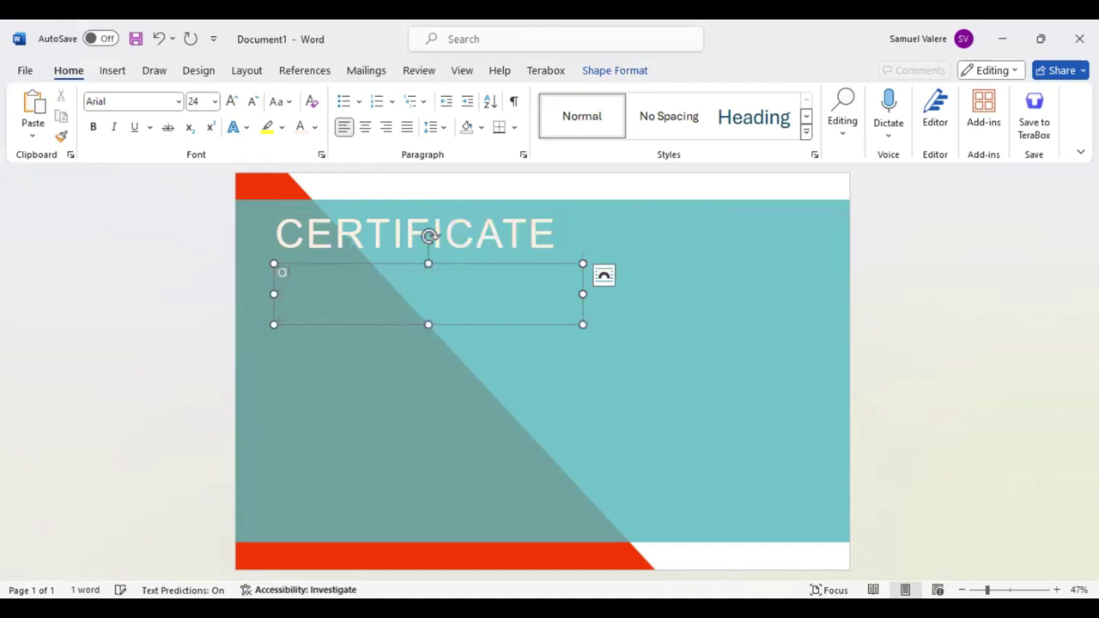
type("f Appr")
type("eciation")
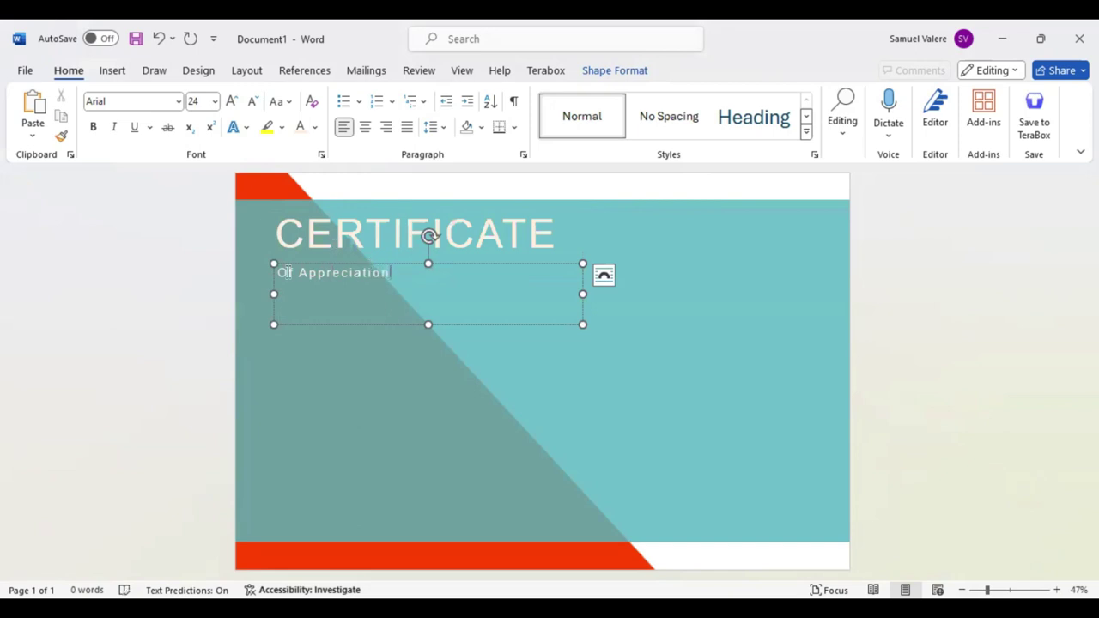
left_click_drag(391, 272, 276, 272)
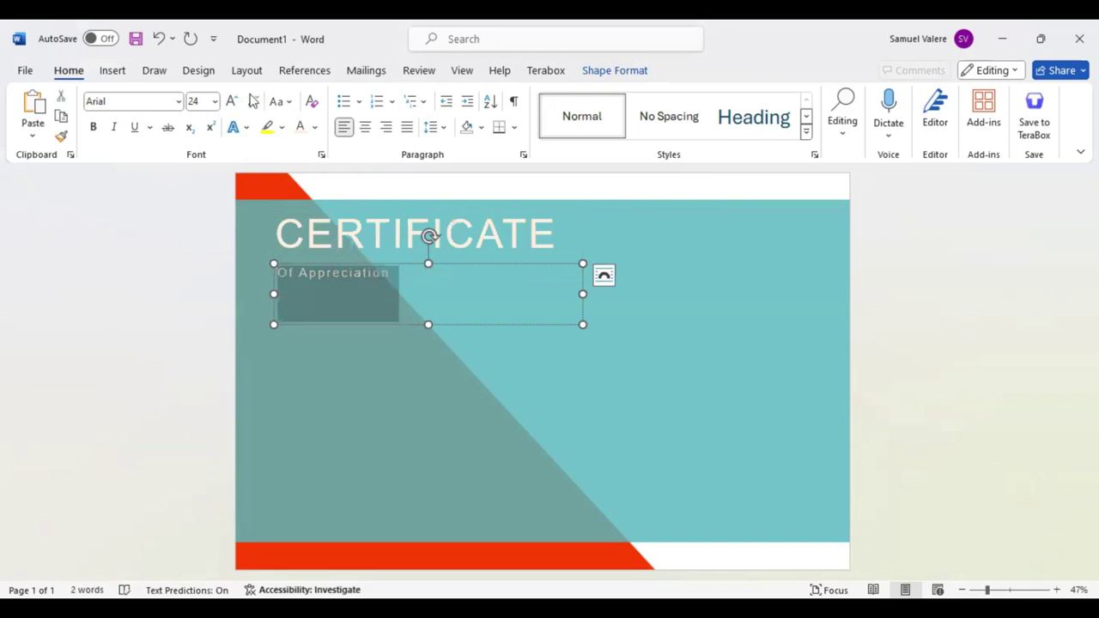
key("ctrl+shift+comma")
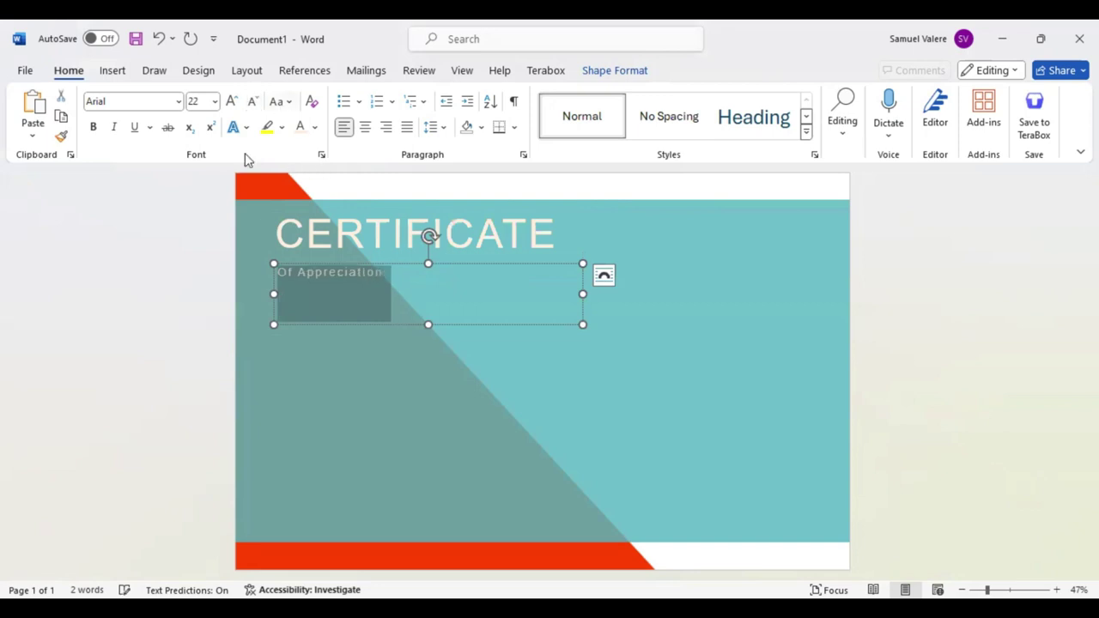
key("ctrl+shift+a")
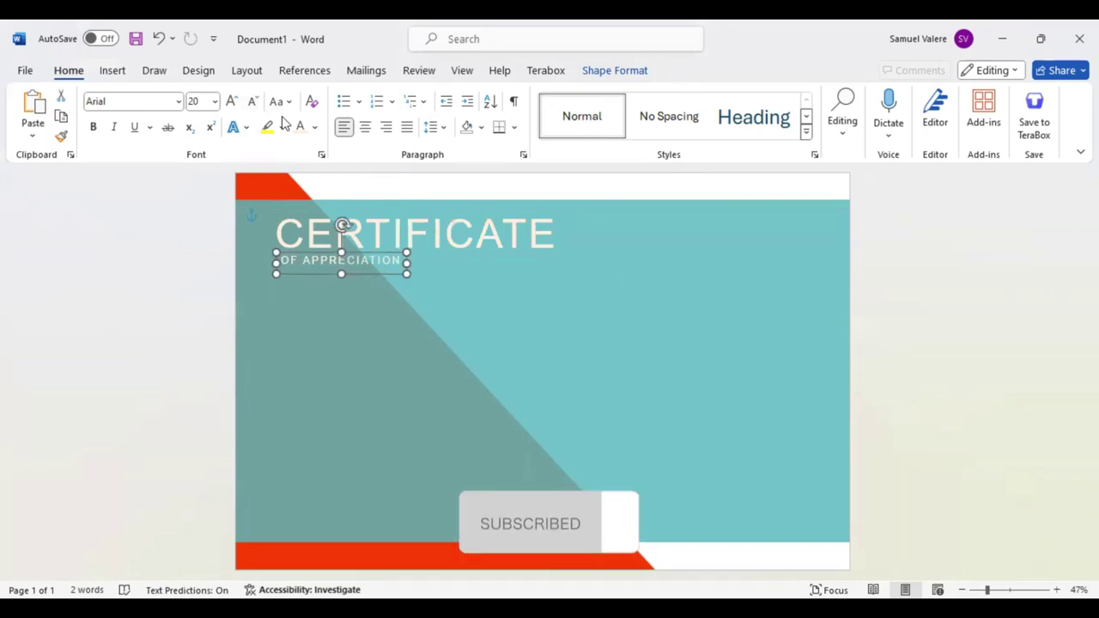
Tuck the subtitle under the title and place a duplicate just below it.
left_click_drag(350, 286, 347, 273)
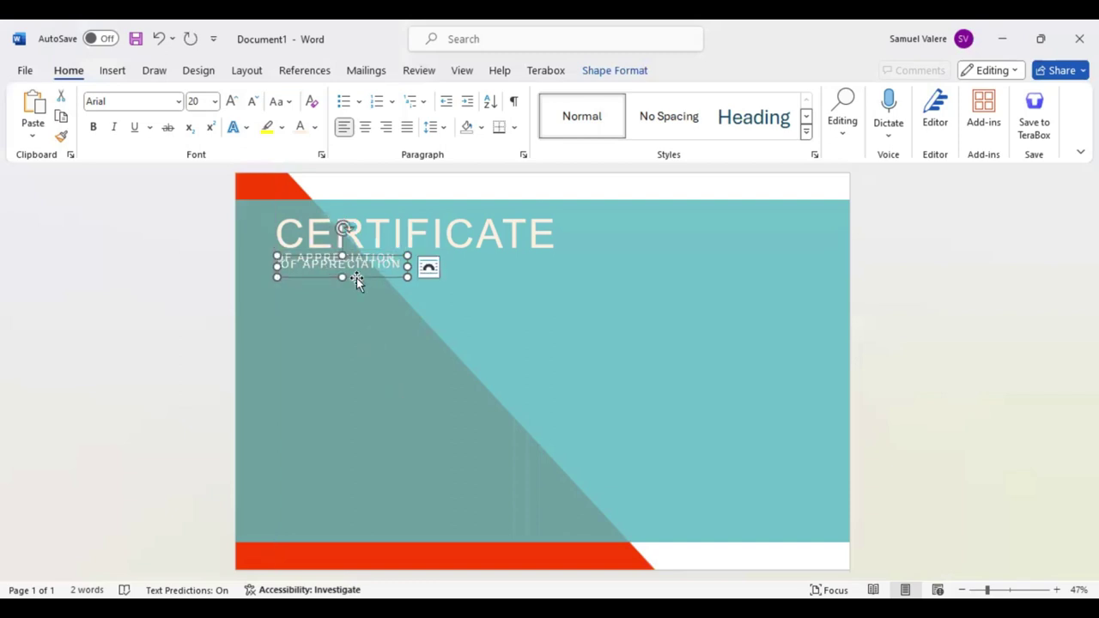
left_click_drag(354, 273, 356, 306, "ctrl")
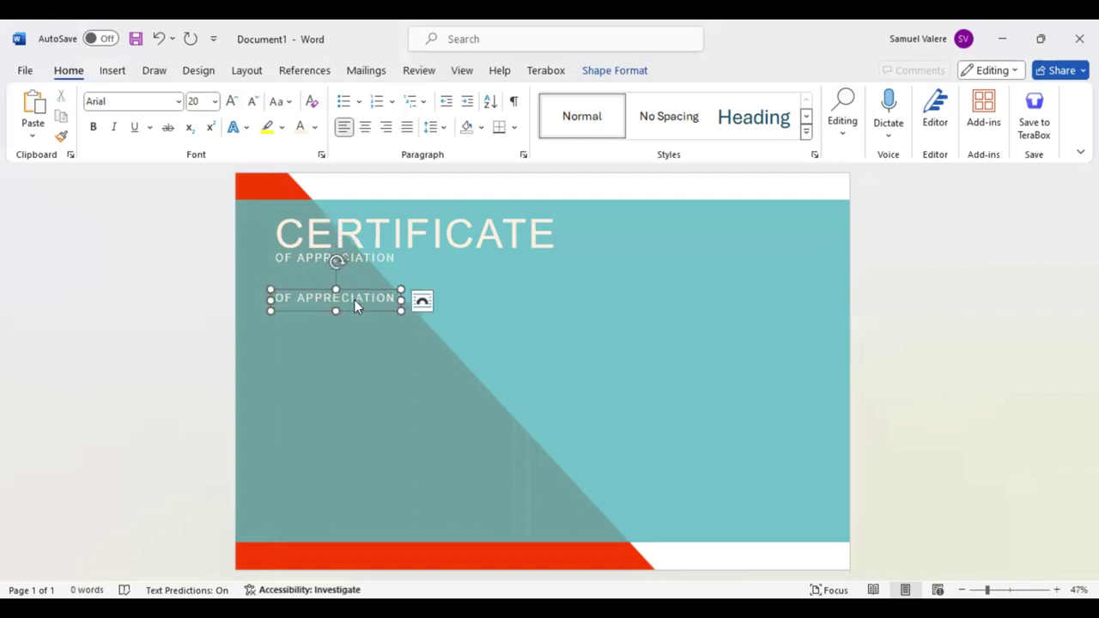
Type 'This Certificate is Wonderfully Presented To' in the copy and widen it to one line.
type("Thi")
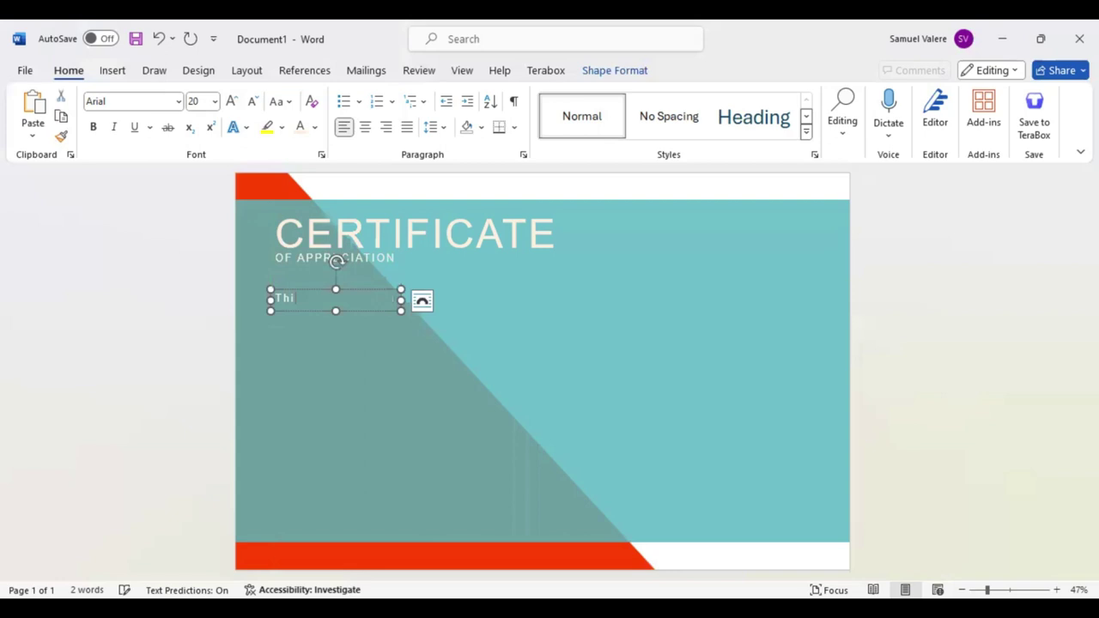
type("s Certif")
type("icate is")
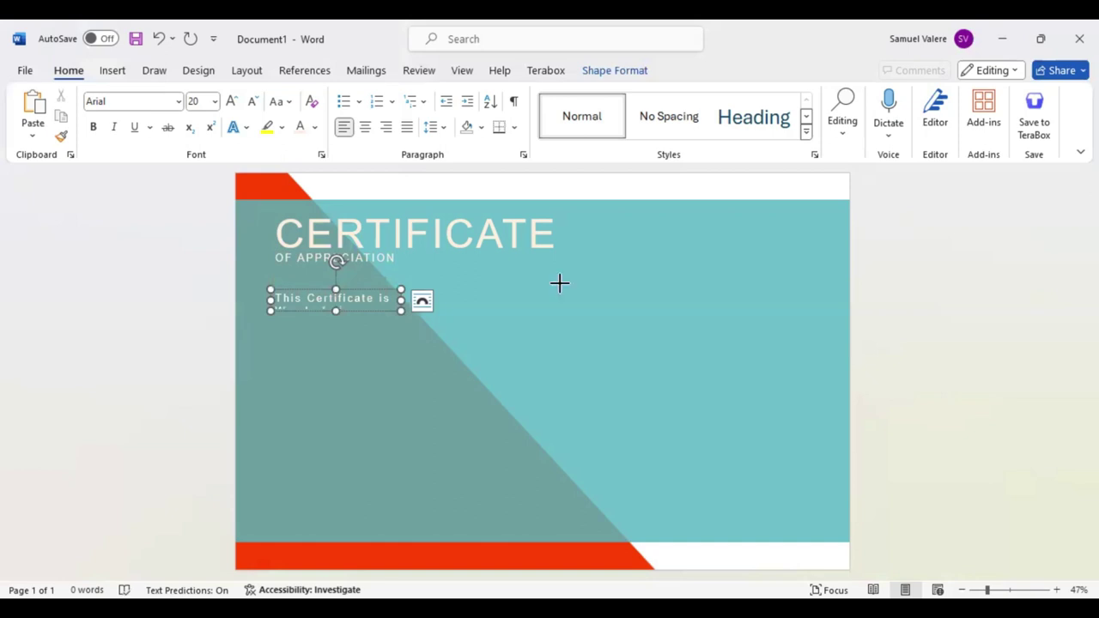
left_click_drag(400, 290, 583, 290)
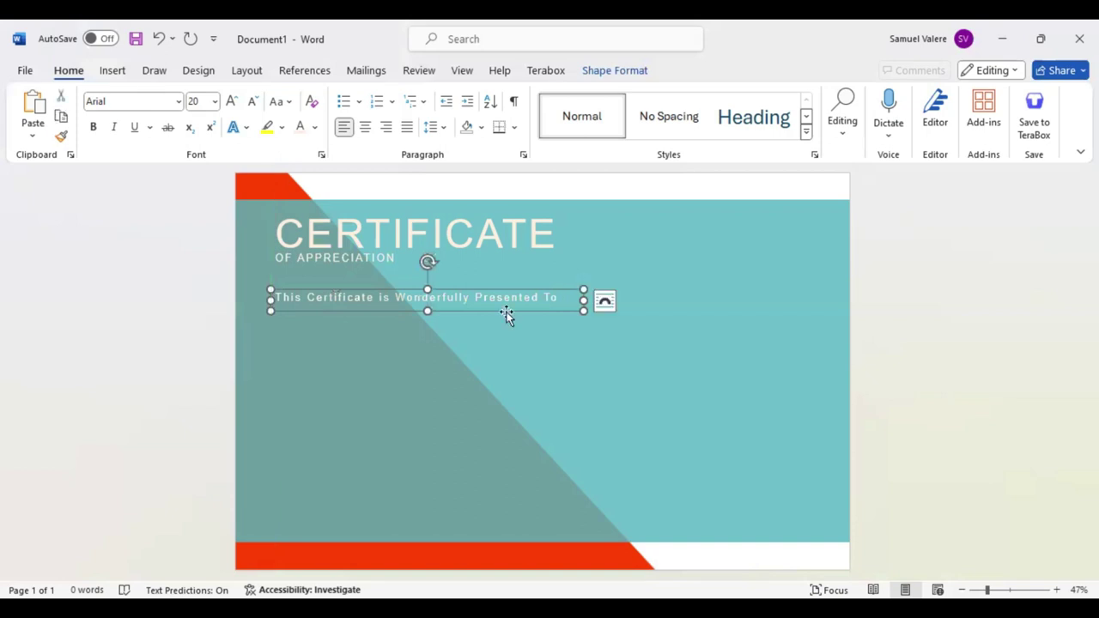
left_click_drag(506, 311, 507, 304)
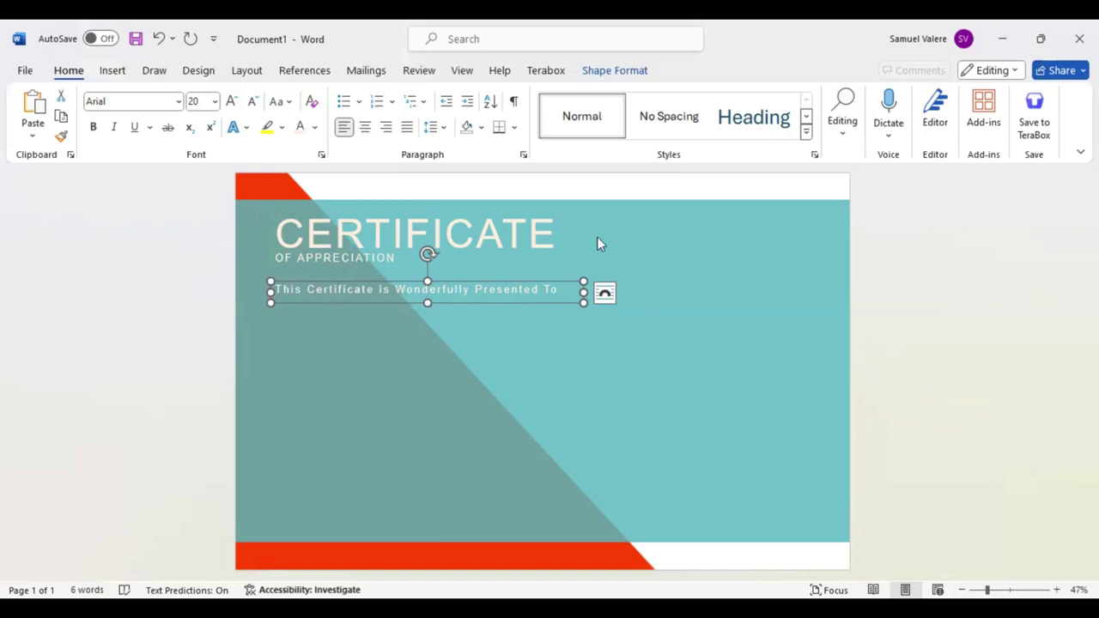
Expand the whole sentence's letter spacing by 6 pt.
key("ctrl+a")
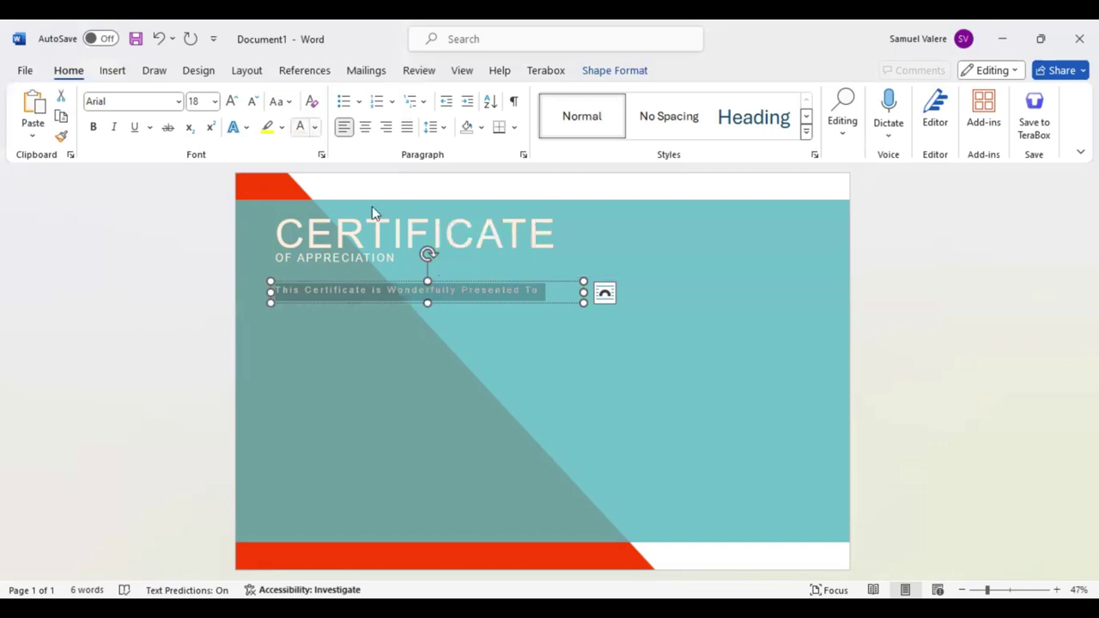
key("alt+h")
key("f")
key("c")
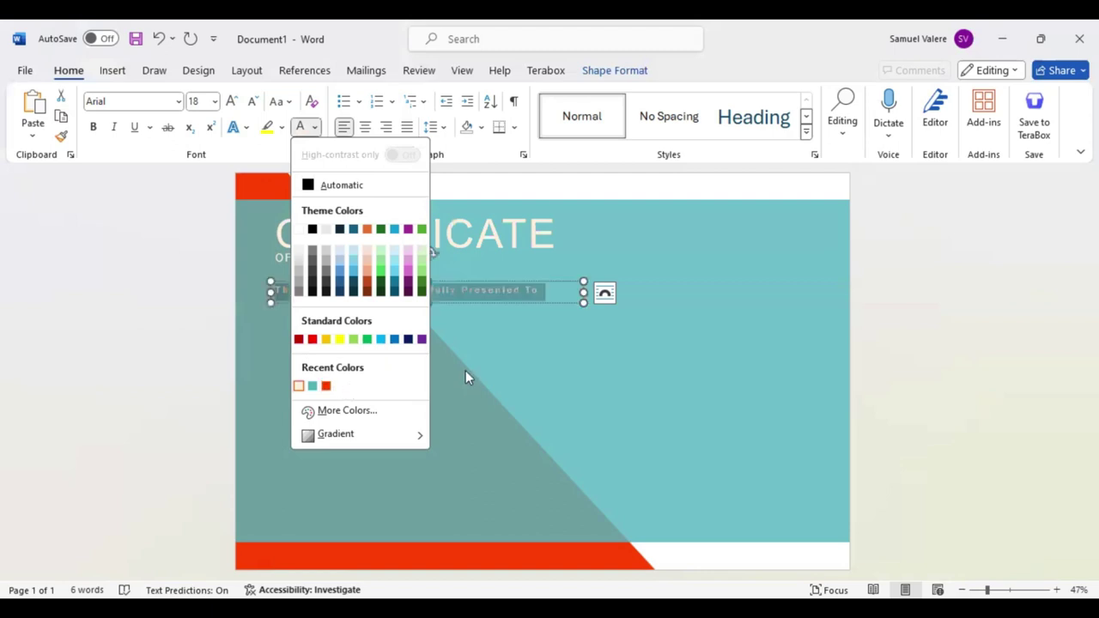
left_click(593, 190)
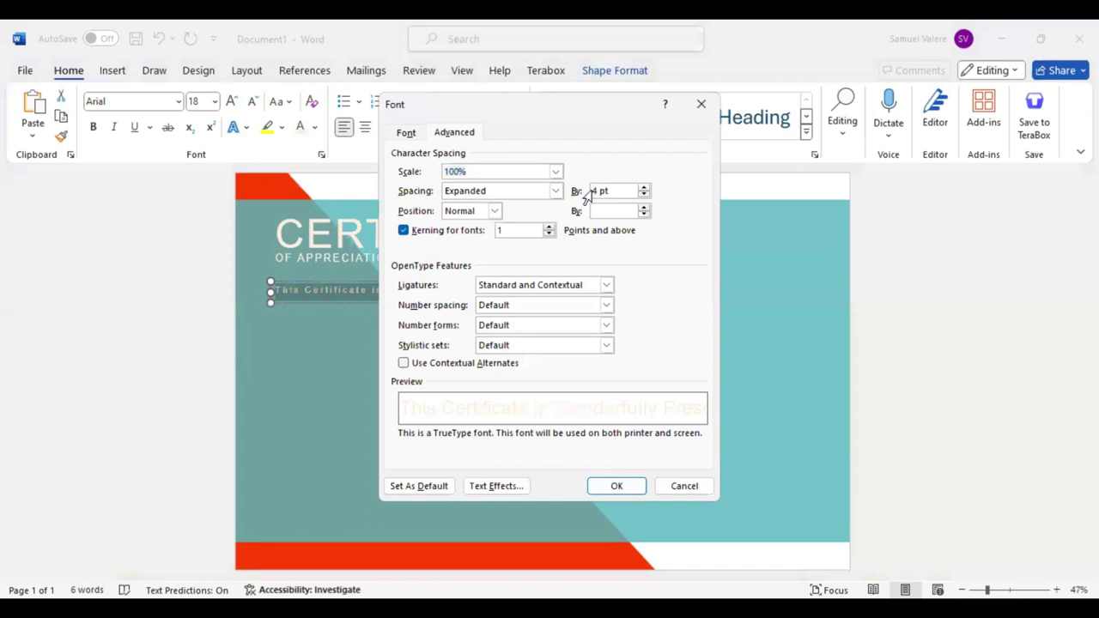
key("BackSpace")
type("6")
key("Return")
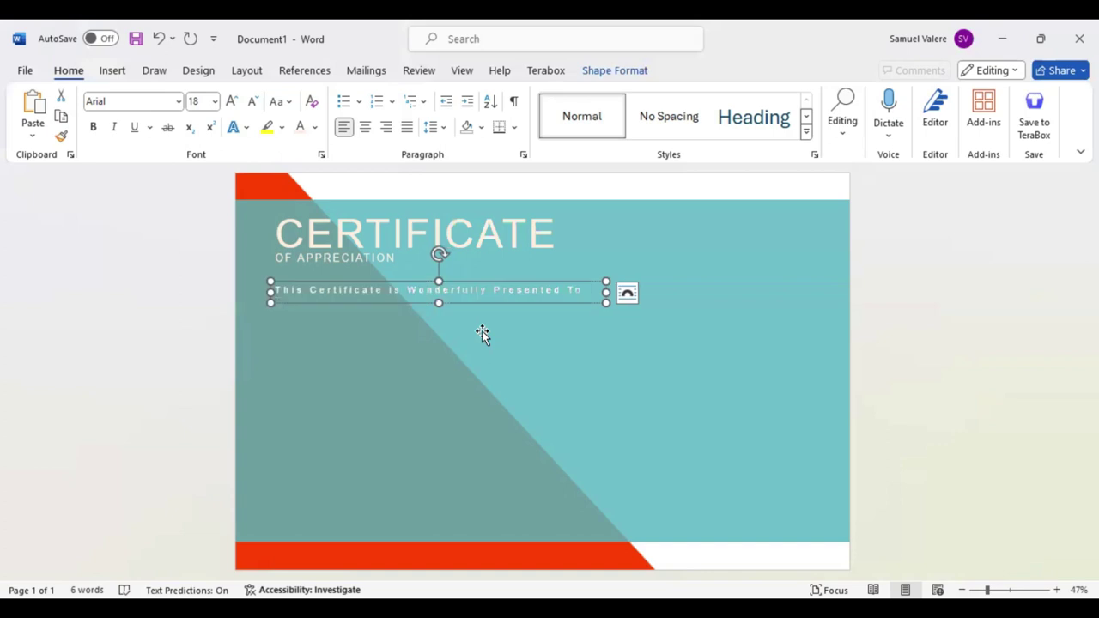
Add a text box below the sentence reading 'Name Surname', with no outline or fill.
left_click(397, 339)
left_click(113, 70)
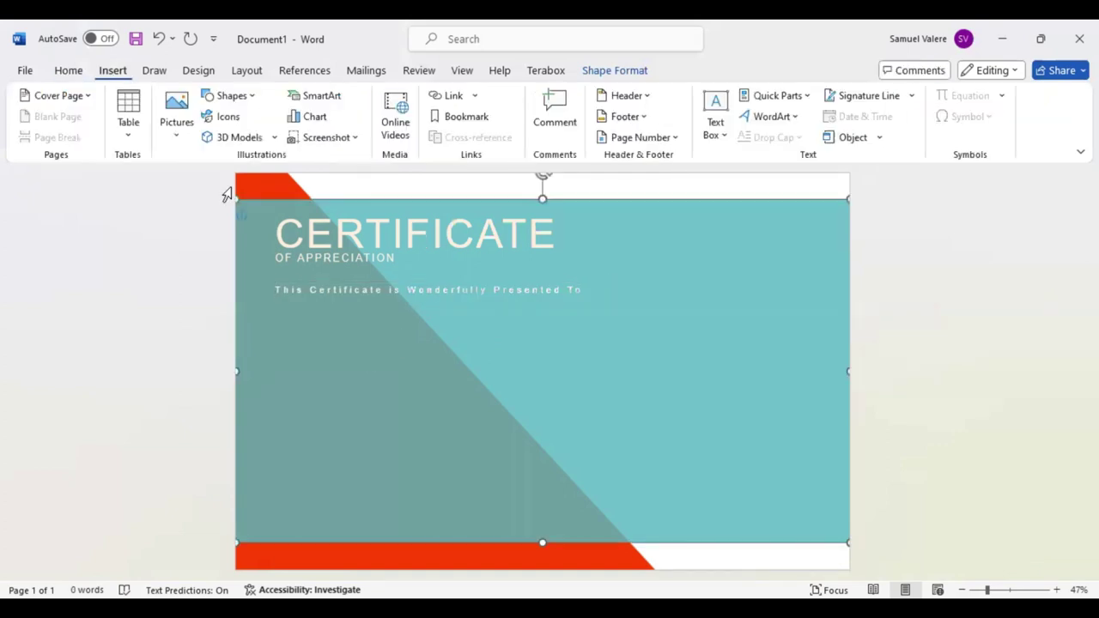
left_click(252, 97)
left_click(331, 341)
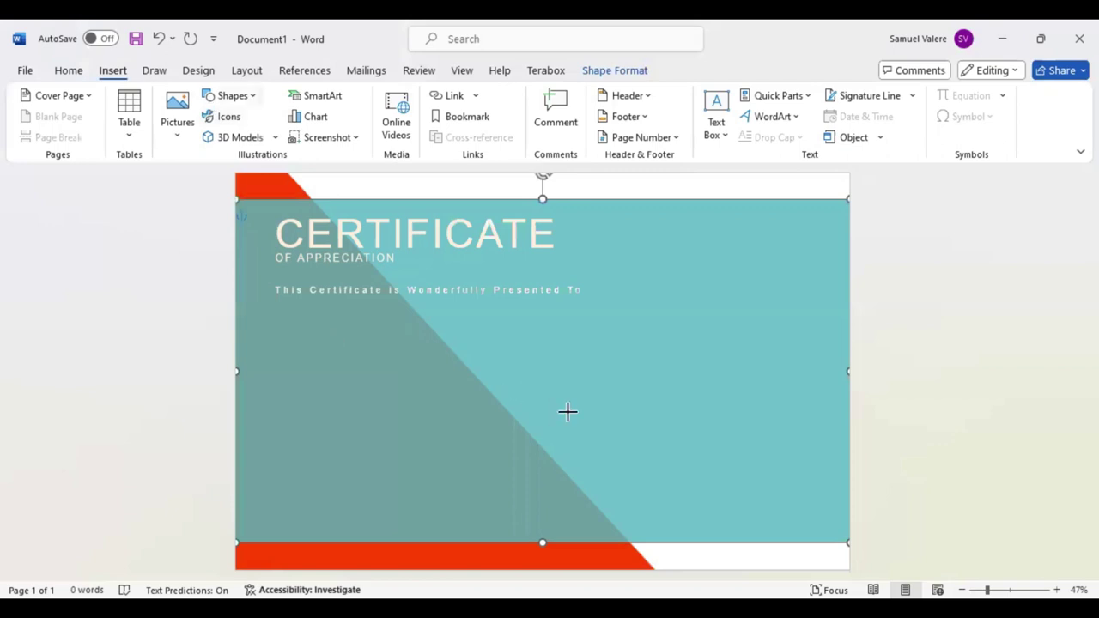
left_click_drag(284, 336, 568, 414)
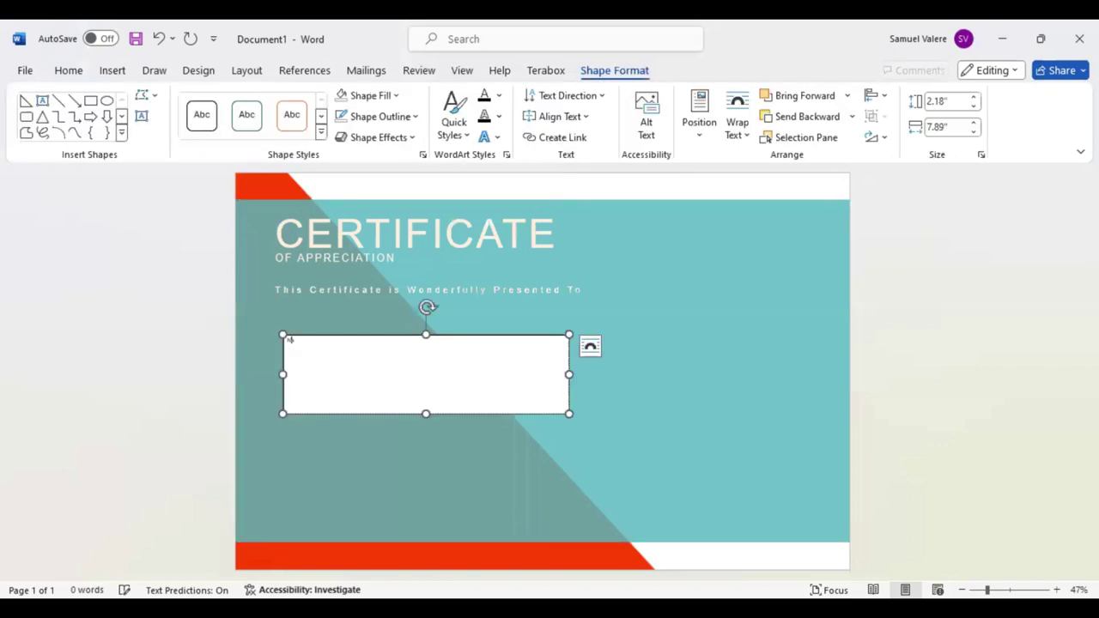
type("Name")
type(" Surname")
left_click_drag(328, 340, 283, 338)
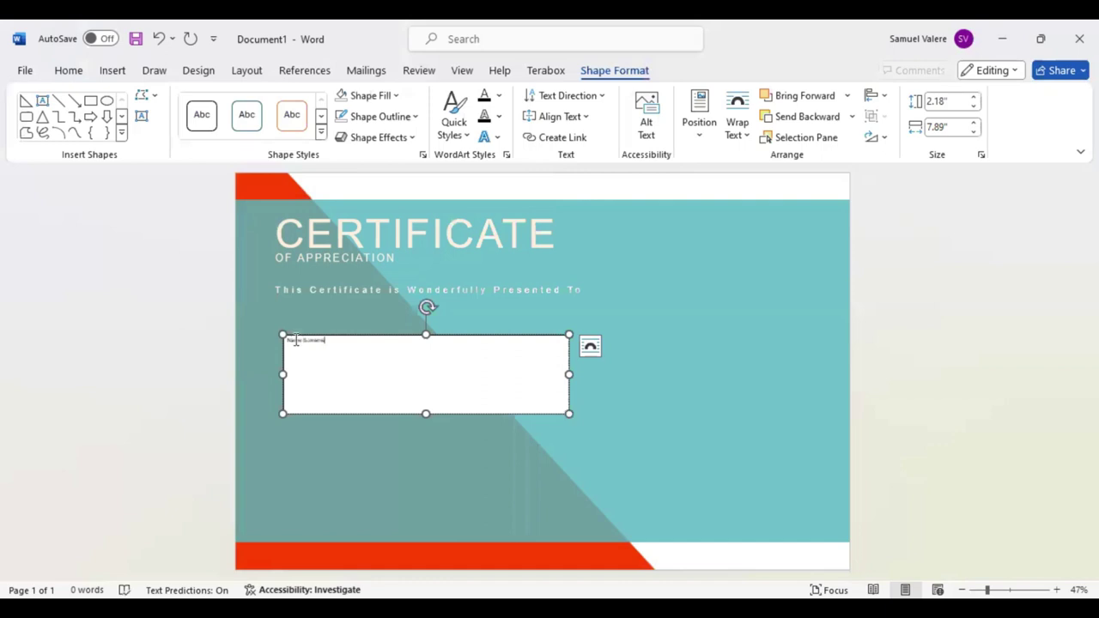
left_click(341, 117)
left_click(346, 96)
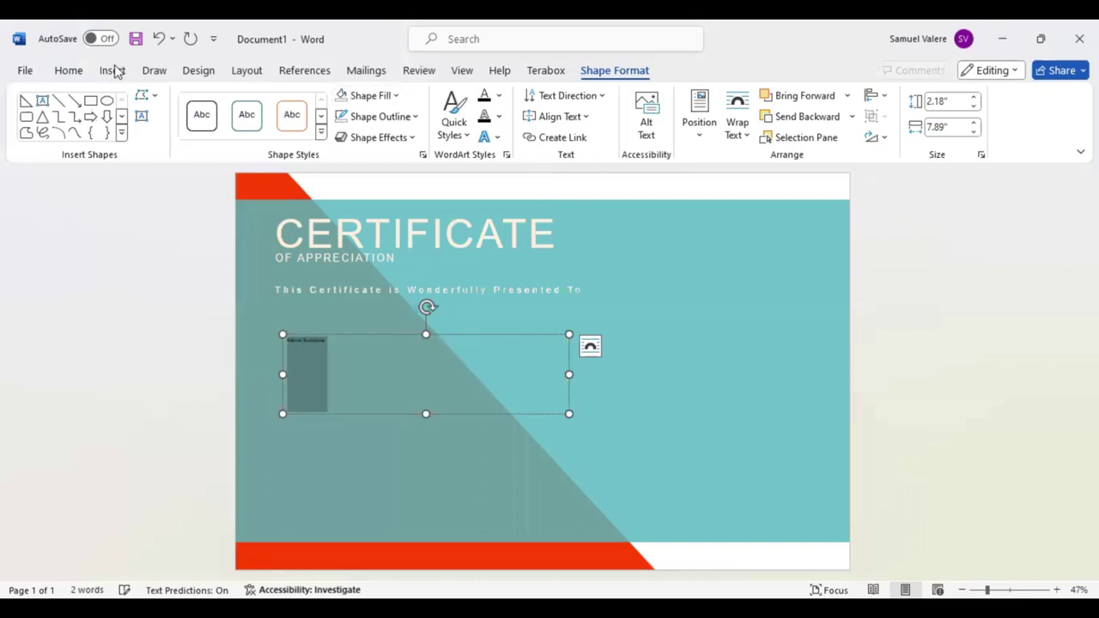
Set Name Surname to large red-orange Edwardian Script ITC.
left_click(77, 74)
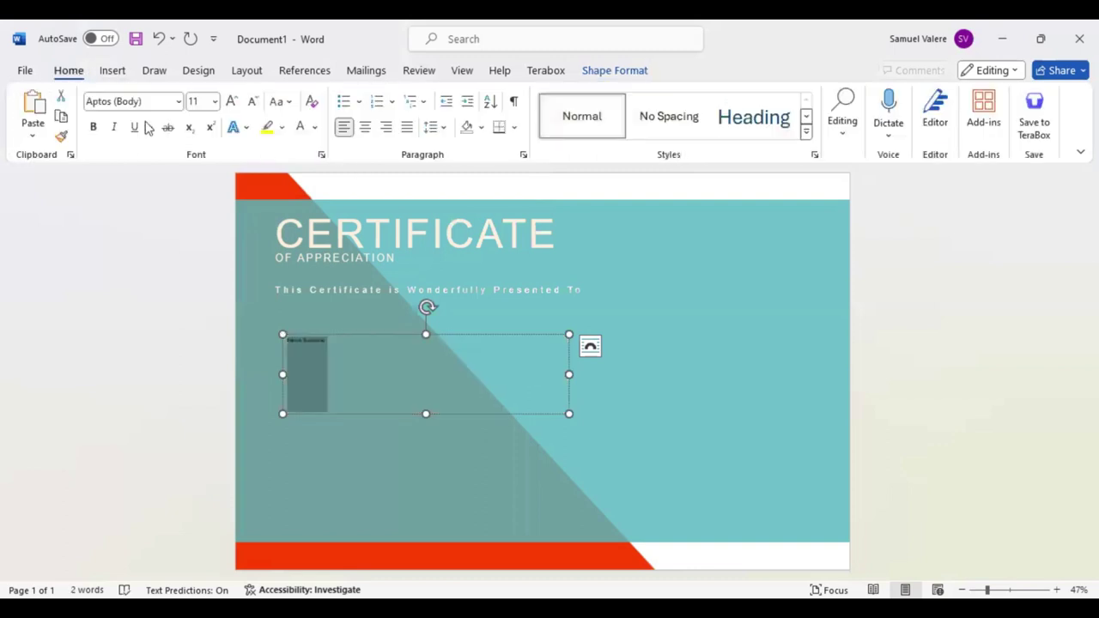
left_click(162, 101)
type("Edwardian Script ITC")
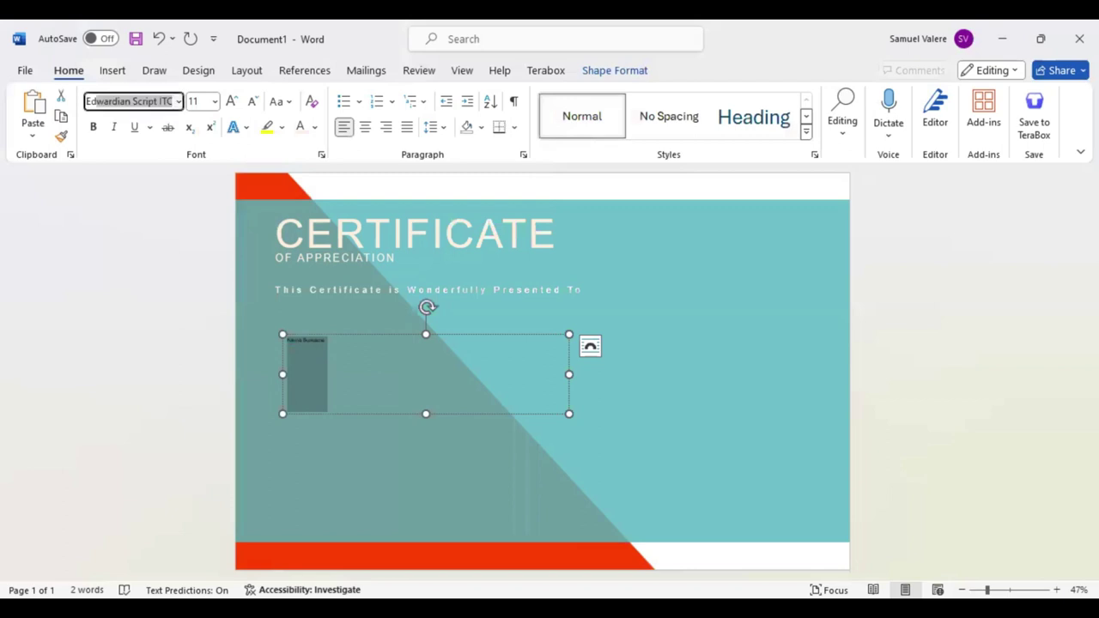
key("Return")
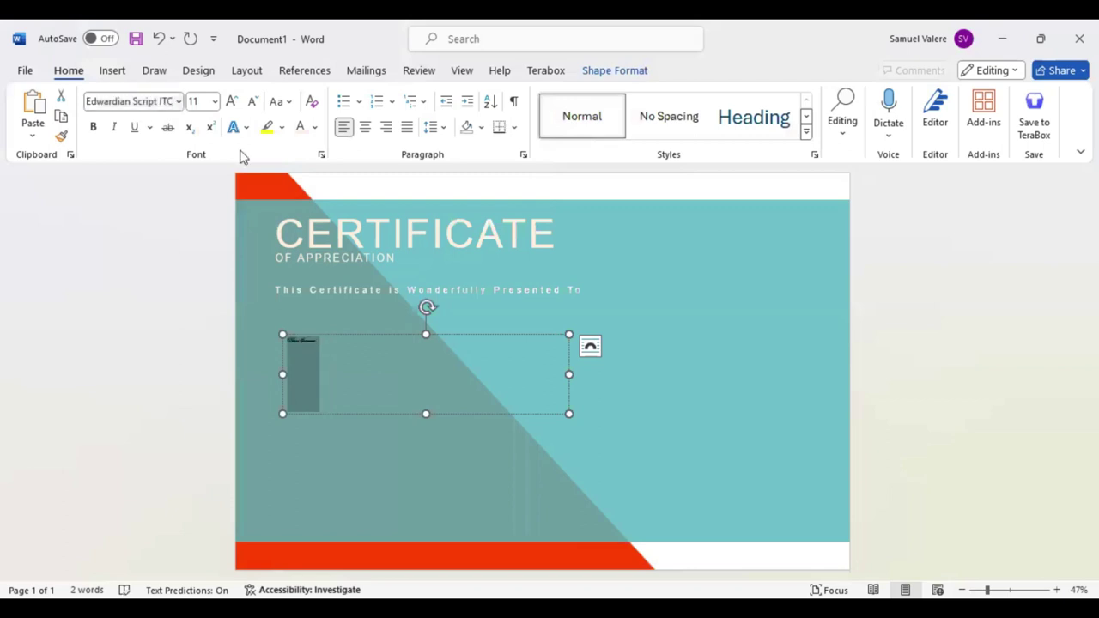
left_click(232, 102)
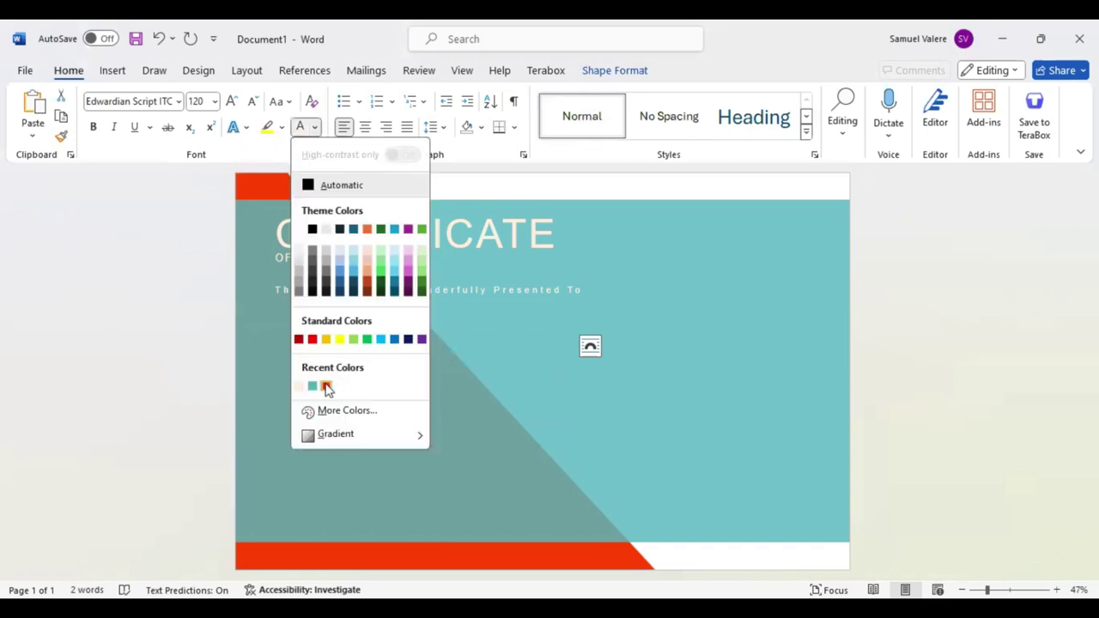
left_click(327, 386)
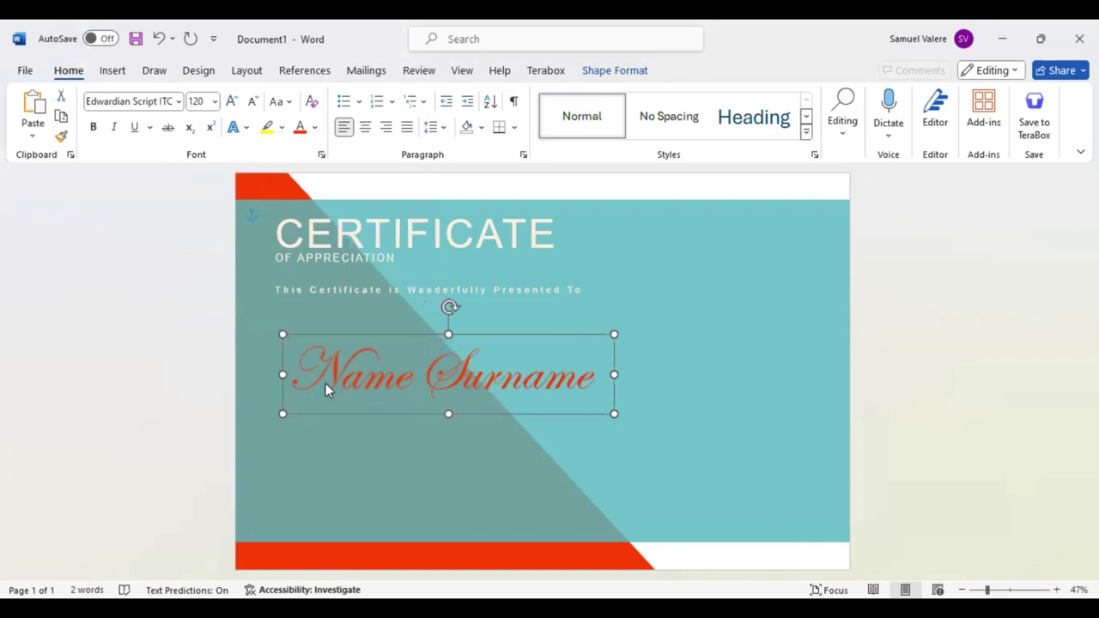
Nudge the Name Surname box into place and lower the presentation line slightly.
key("Up")
key("Up")
key("Up")
key("Left")
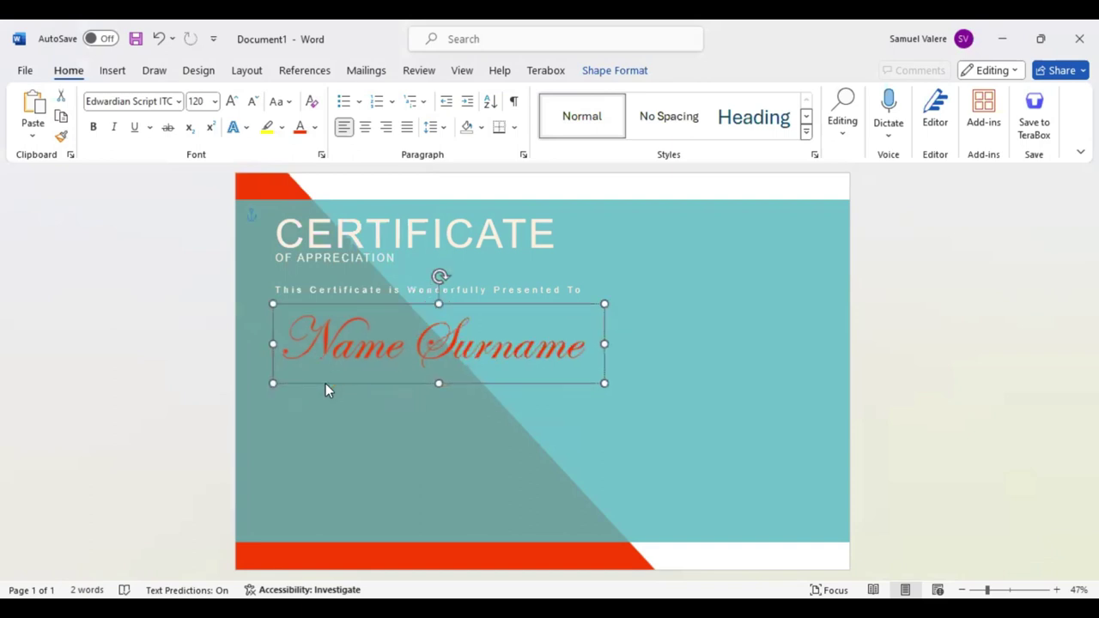
key("Down")
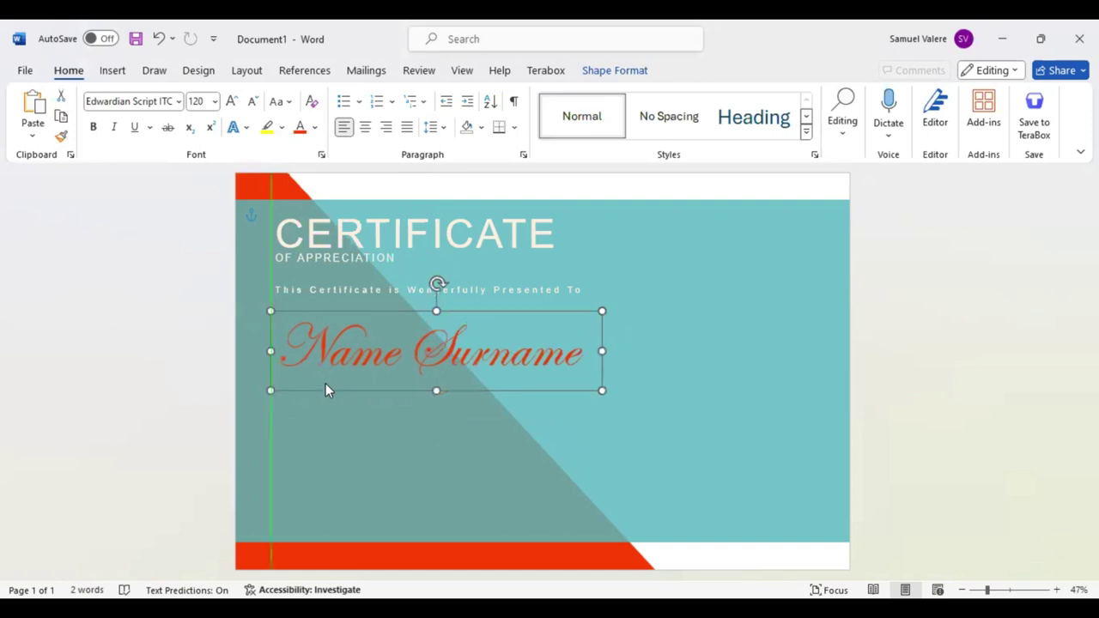
key("Down")
key("Down")
key("Down")
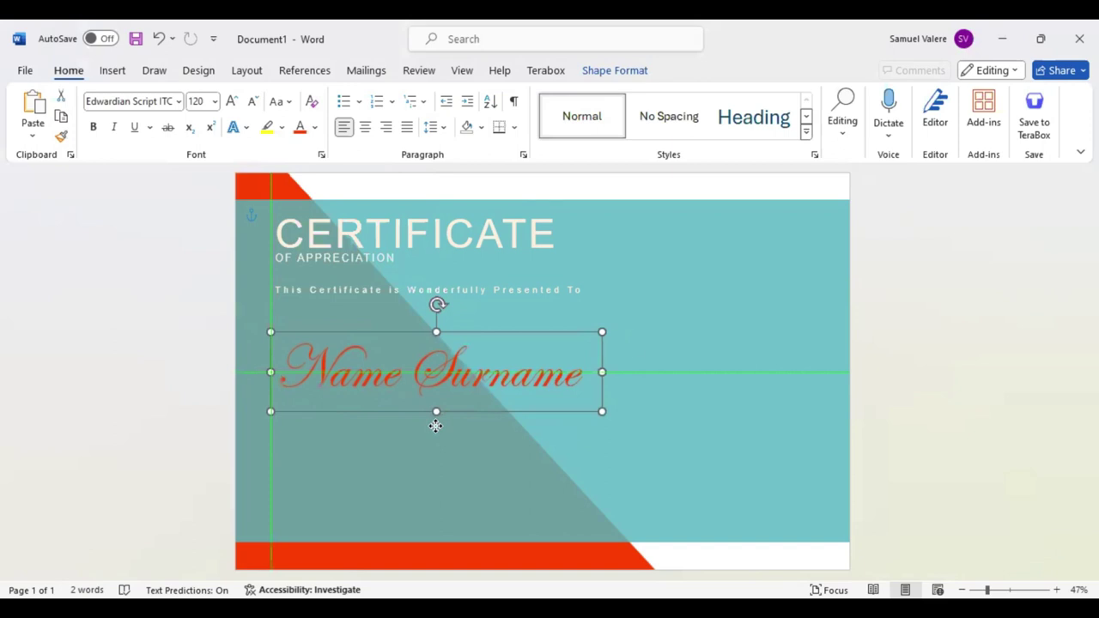
key("Tab")
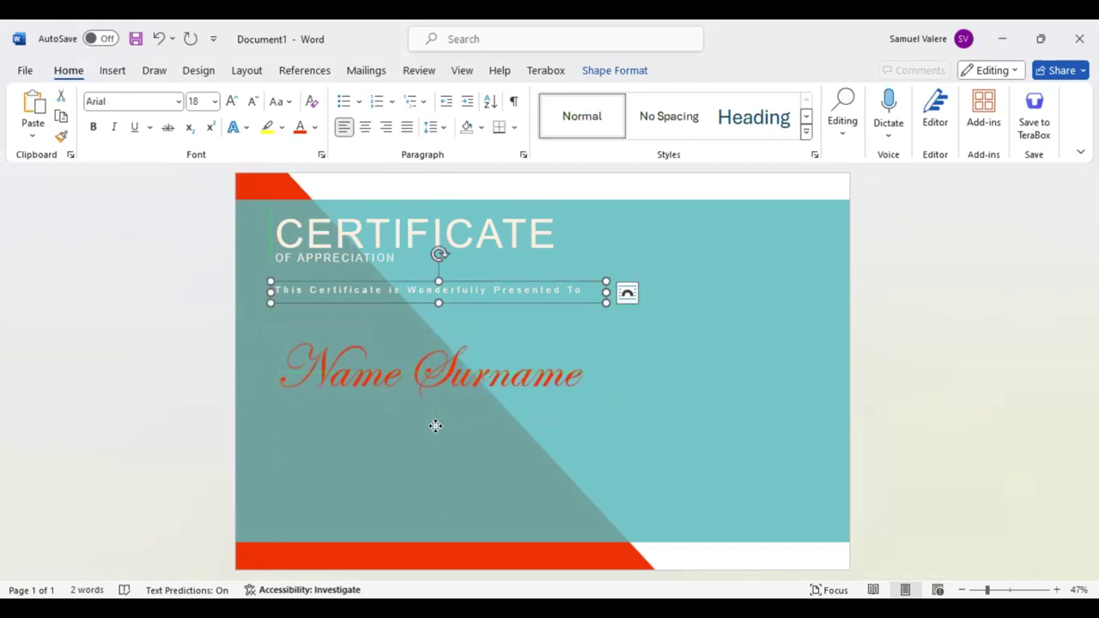
key("Down")
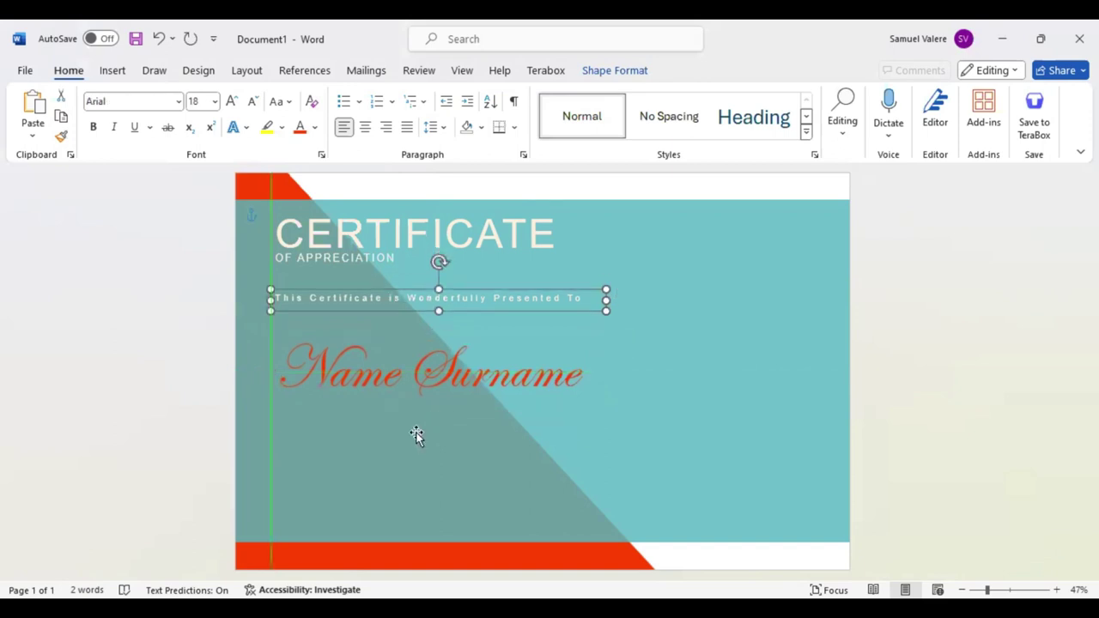
Draw a wide text box below the name and paste the appreciation paragraph into it.
left_click(417, 435)
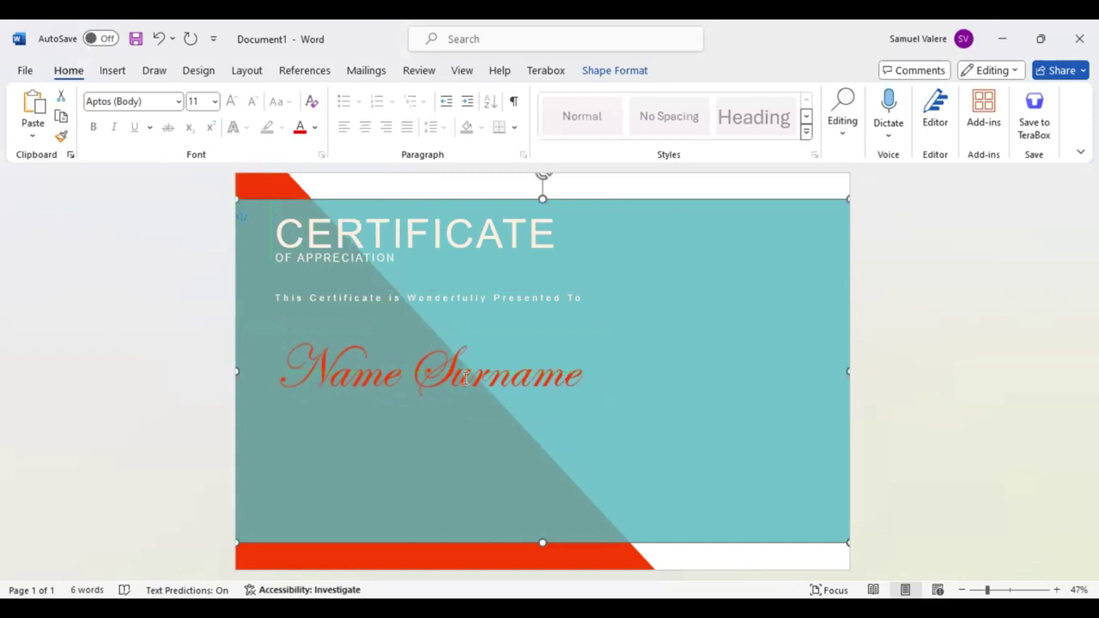
scroll(248, 103, "down", 1)
left_click(248, 103)
left_click(257, 172)
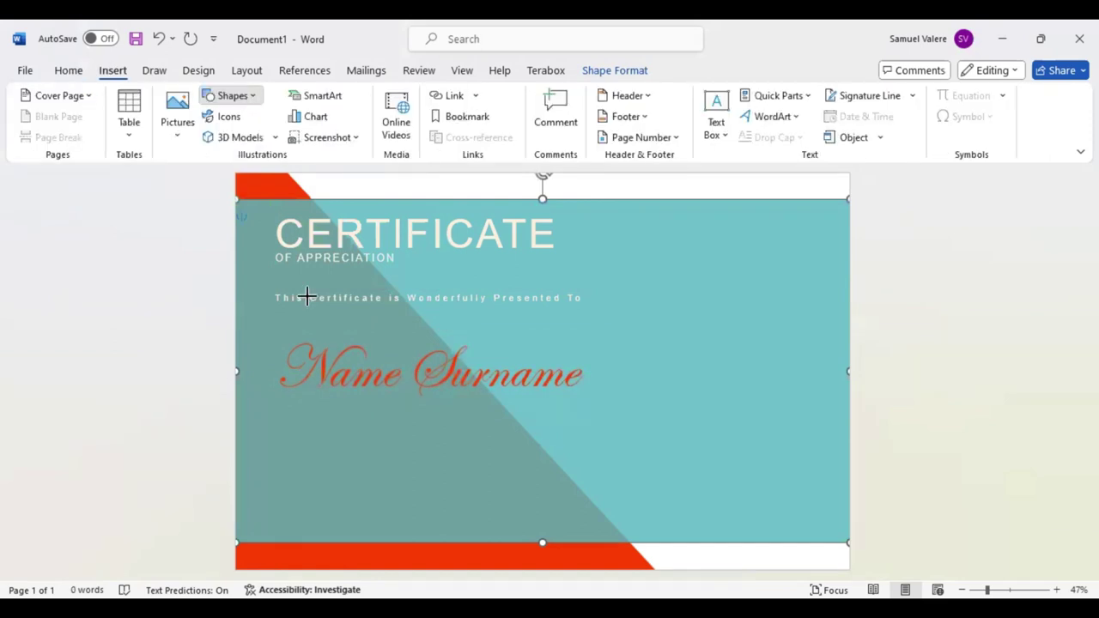
left_click_drag(303, 410, 584, 504)
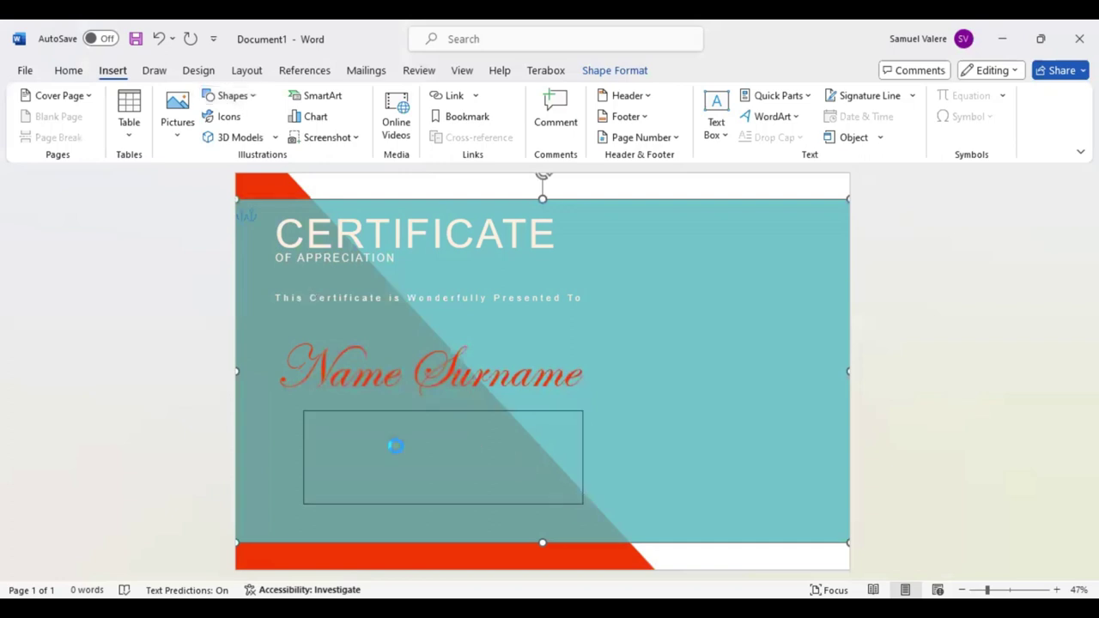
key("ctrl+v")
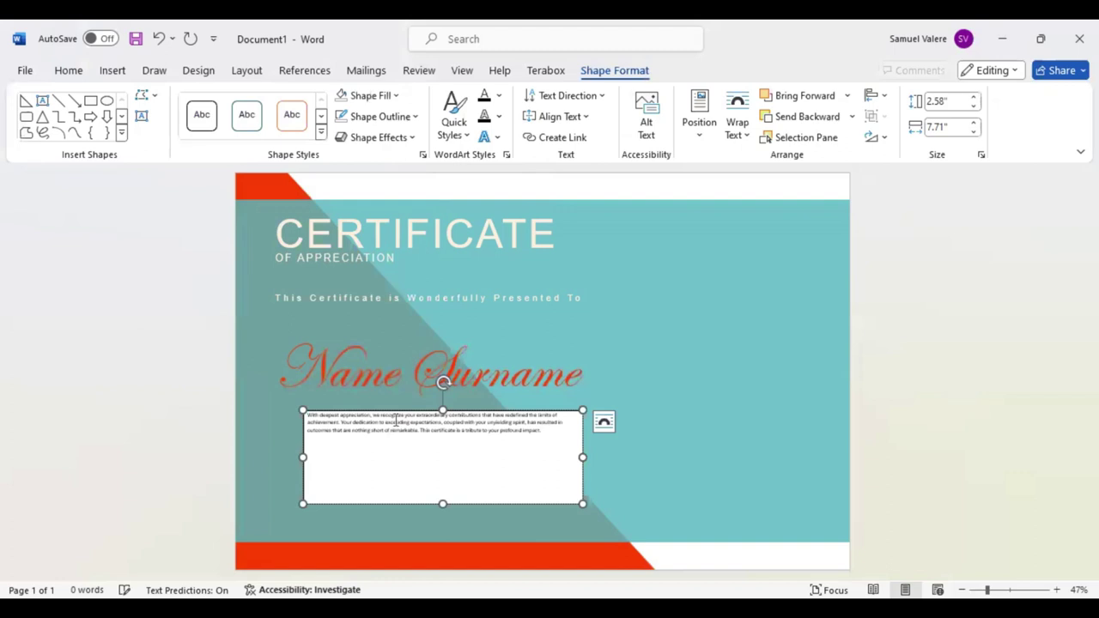
key("ctrl+a")
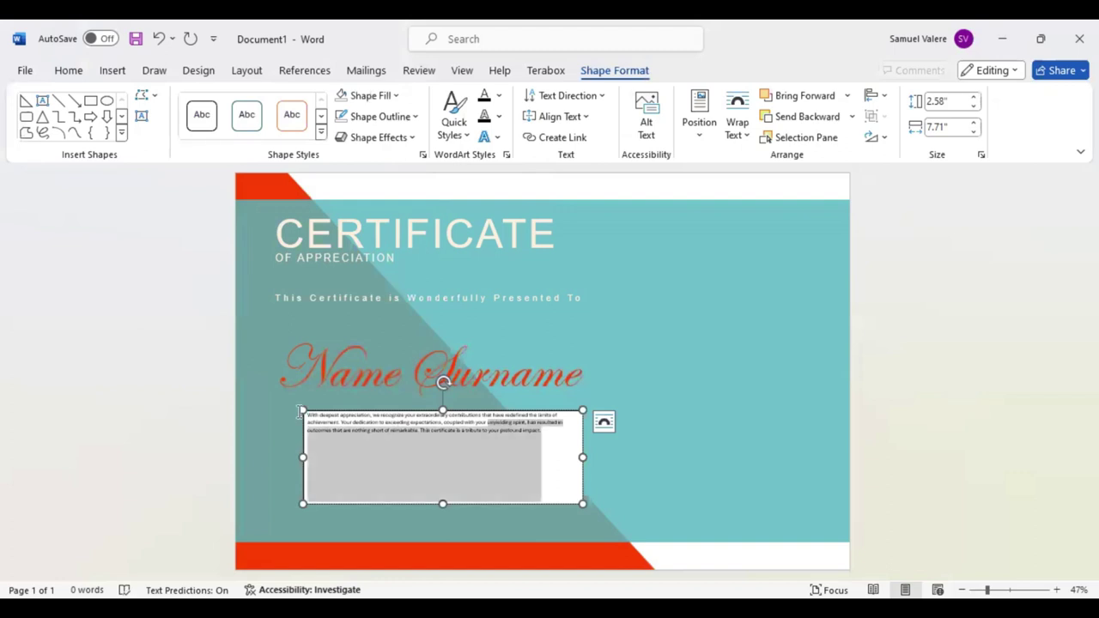
key("ctrl+a")
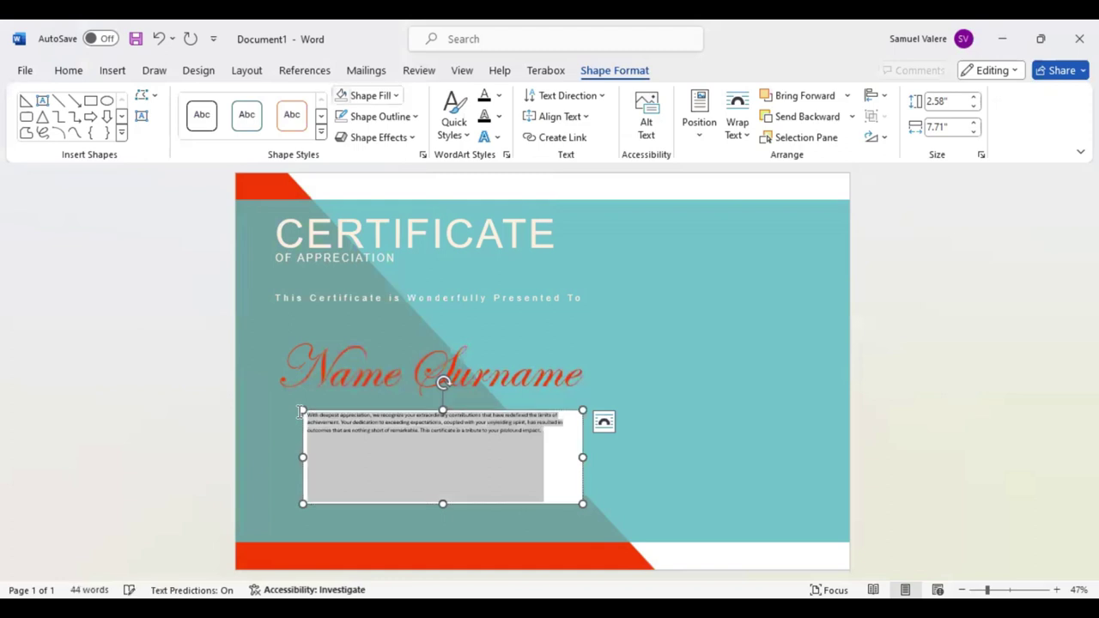
Set the appreciation paragraph to Arial 22 pt and open its font colour choices.
left_click(70, 70)
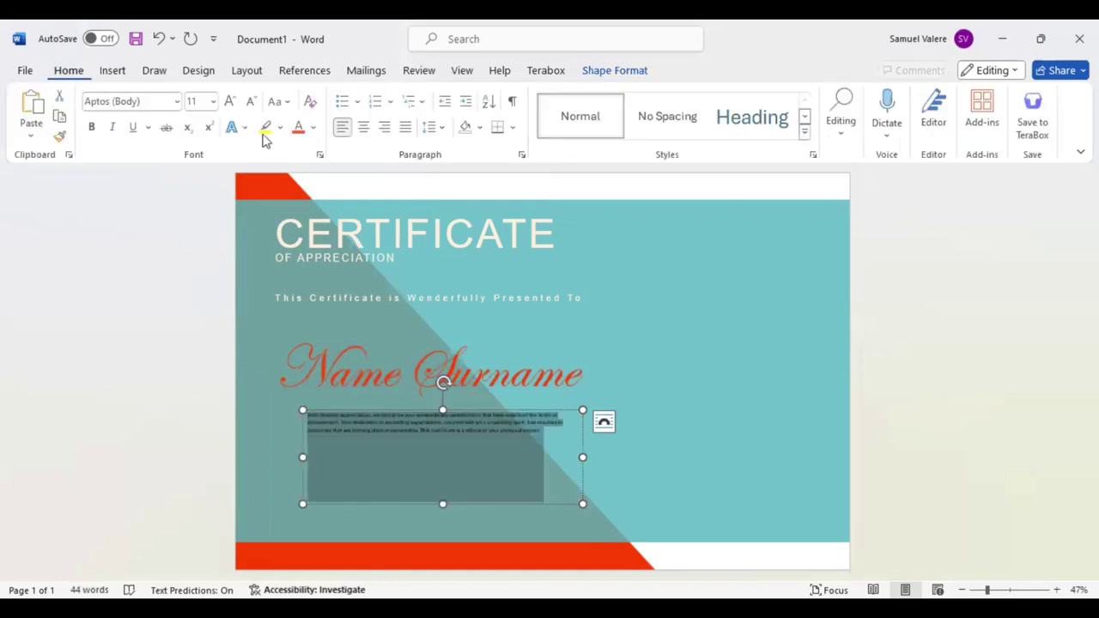
left_click(231, 101)
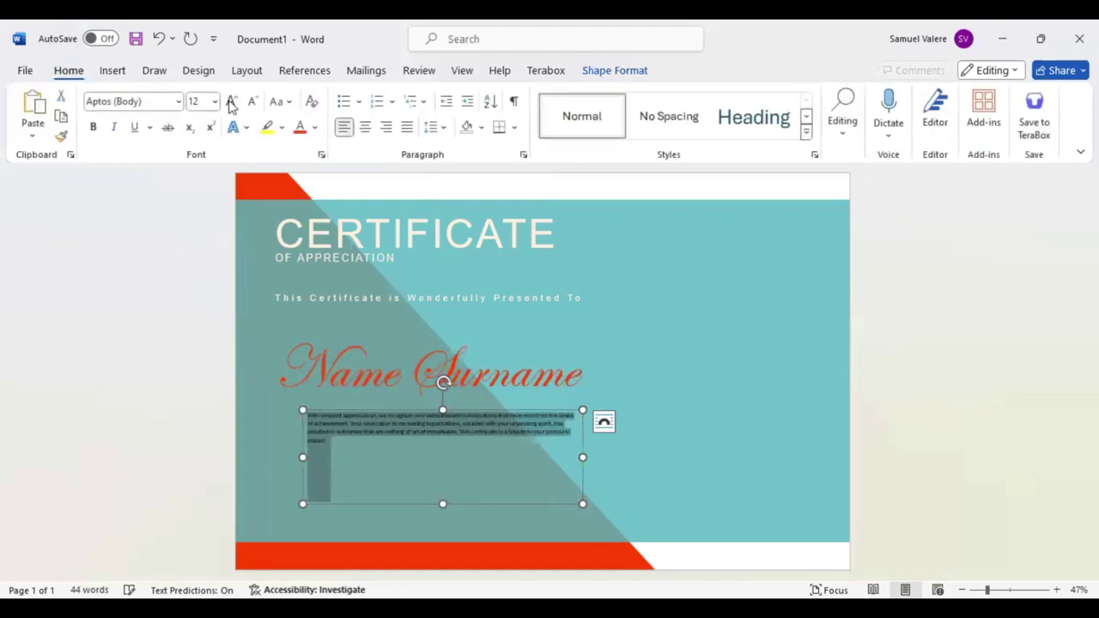
left_click(149, 102)
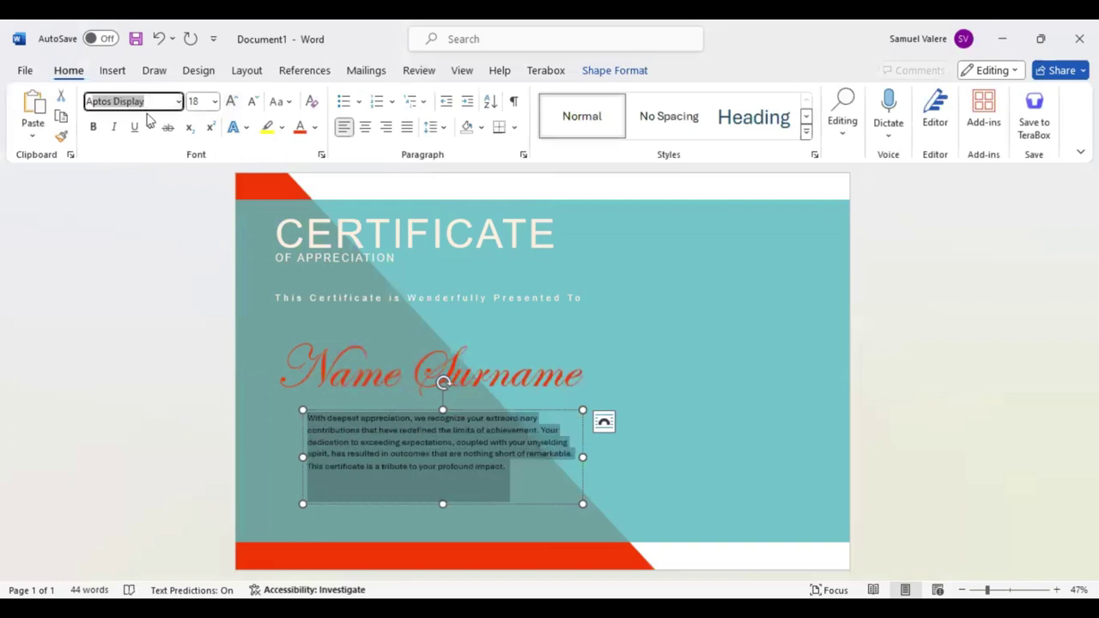
type("Arial")
key("Return")
left_click(231, 101)
left_click(230, 102)
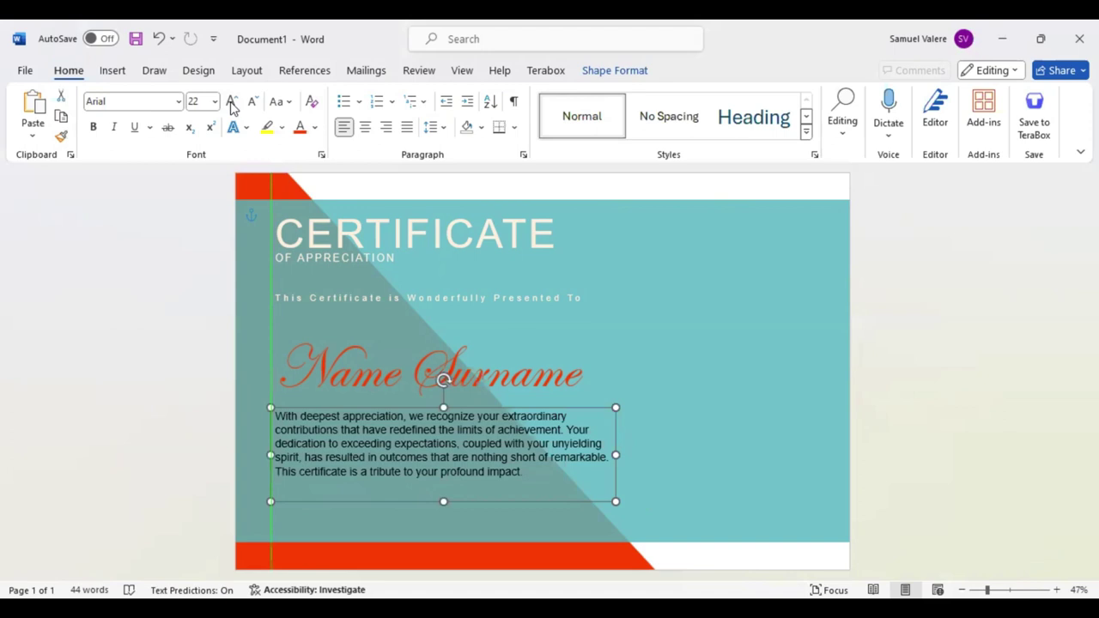
key("ctrl+z")
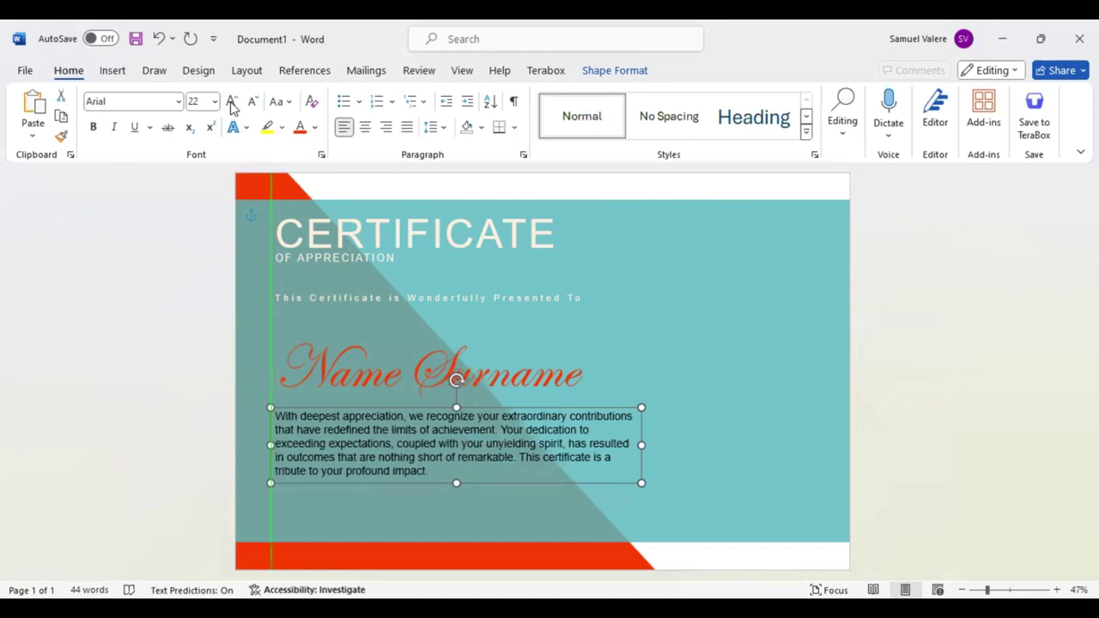
triple_click(523, 425)
left_click(524, 427)
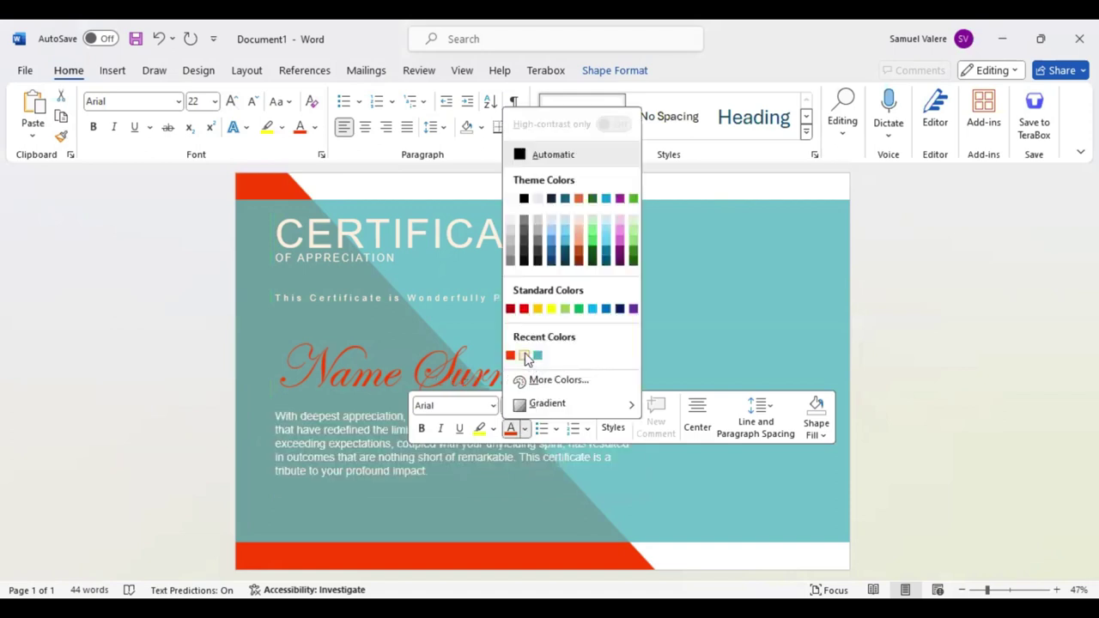
Colour the body text pale cream and move the presentation line down toward the name.
left_click(526, 358)
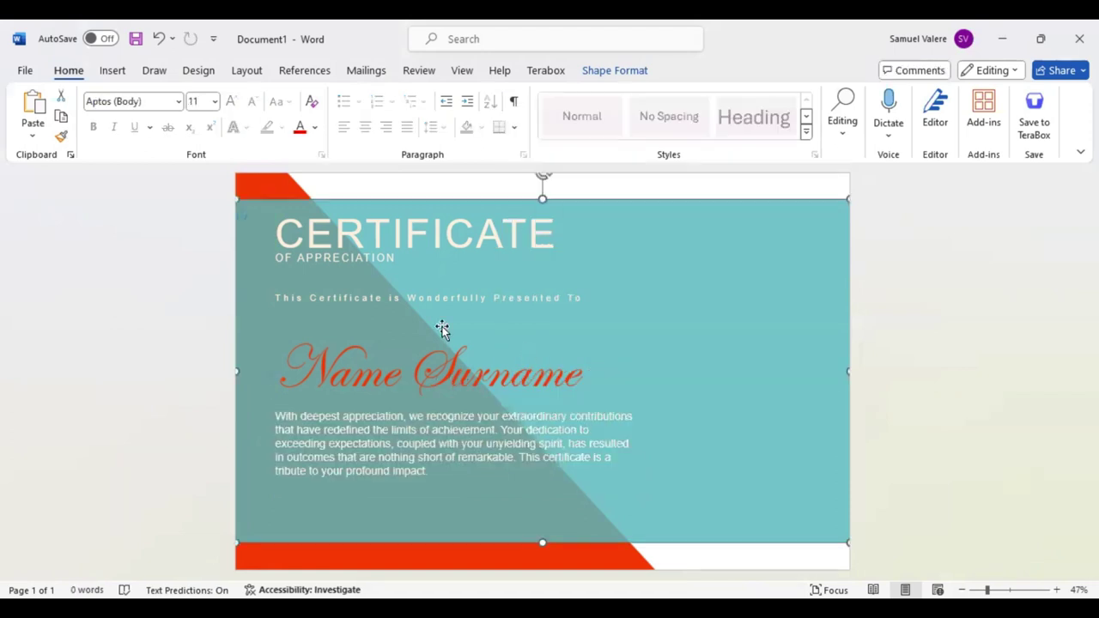
left_click(444, 331)
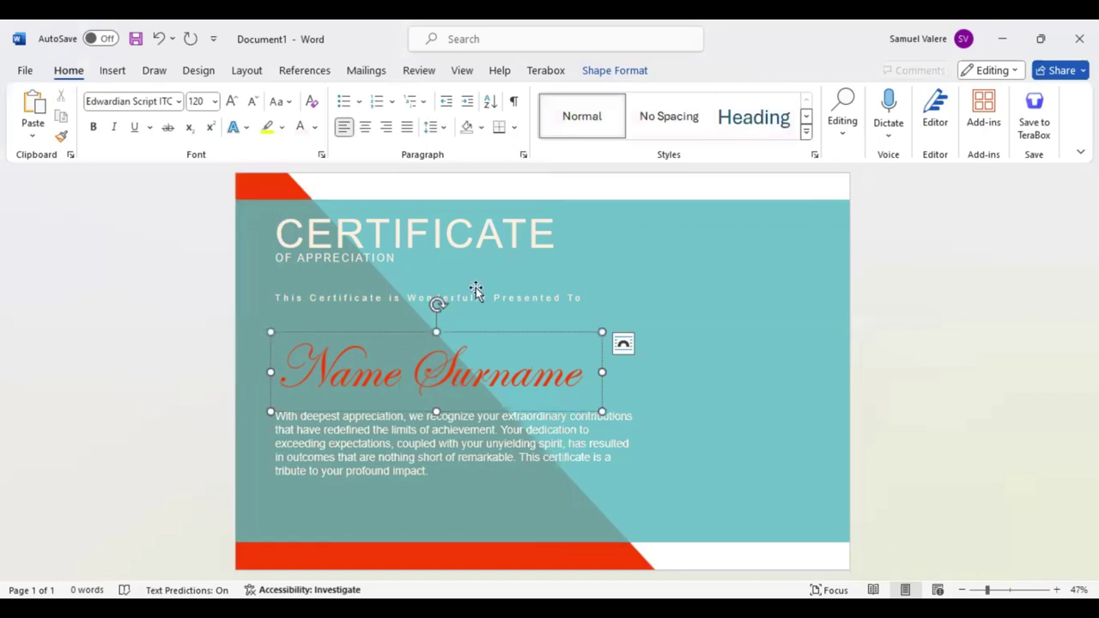
left_click_drag(475, 292, 475, 313)
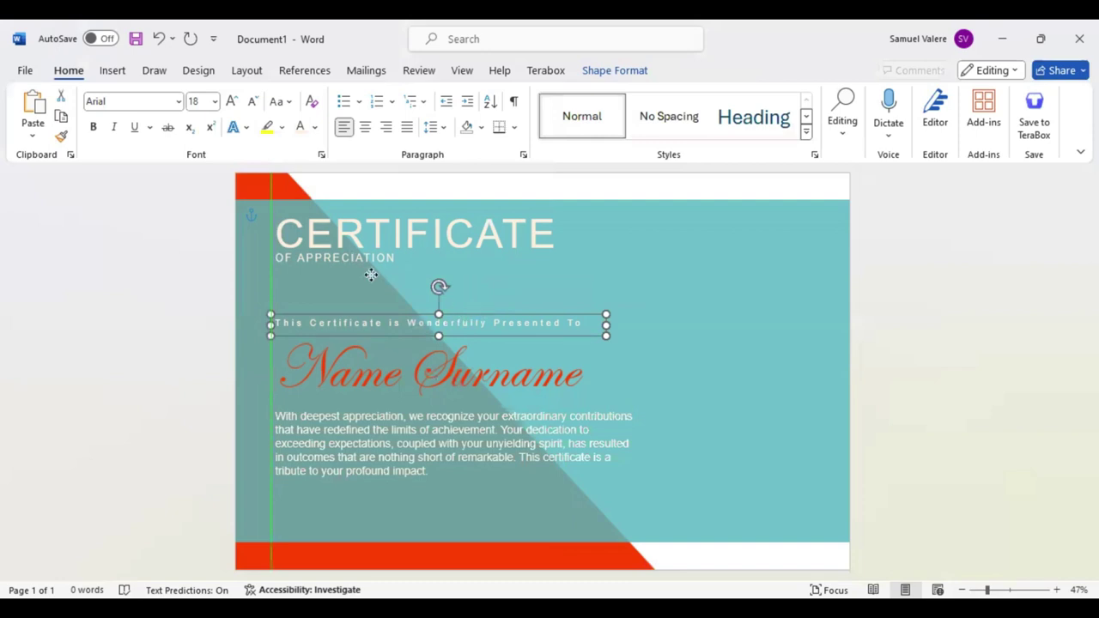
Nudge the CERTIFICATE heading and OF APPRECIATION subtitle down together, aligning their left edge.
left_click(374, 275)
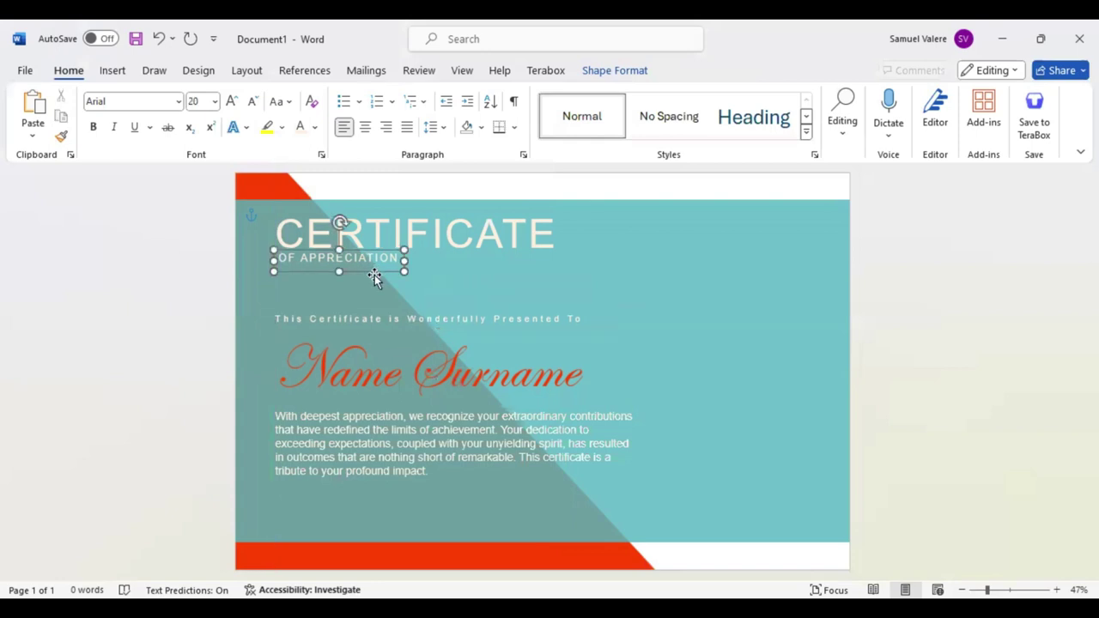
left_click_drag(373, 276, 372, 272)
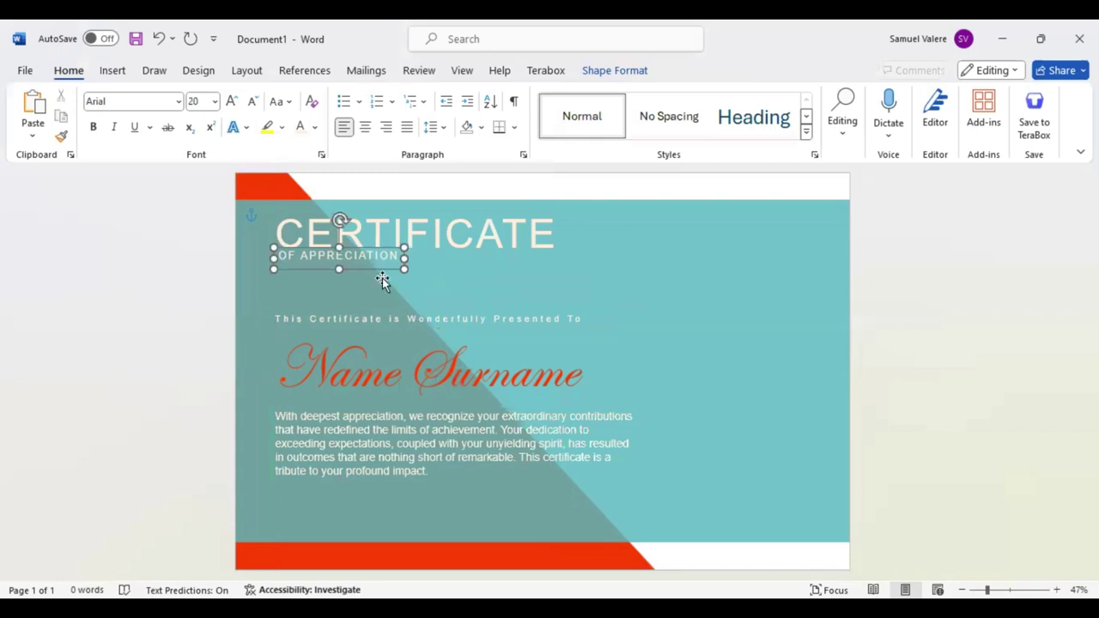
left_click(419, 259, "shift")
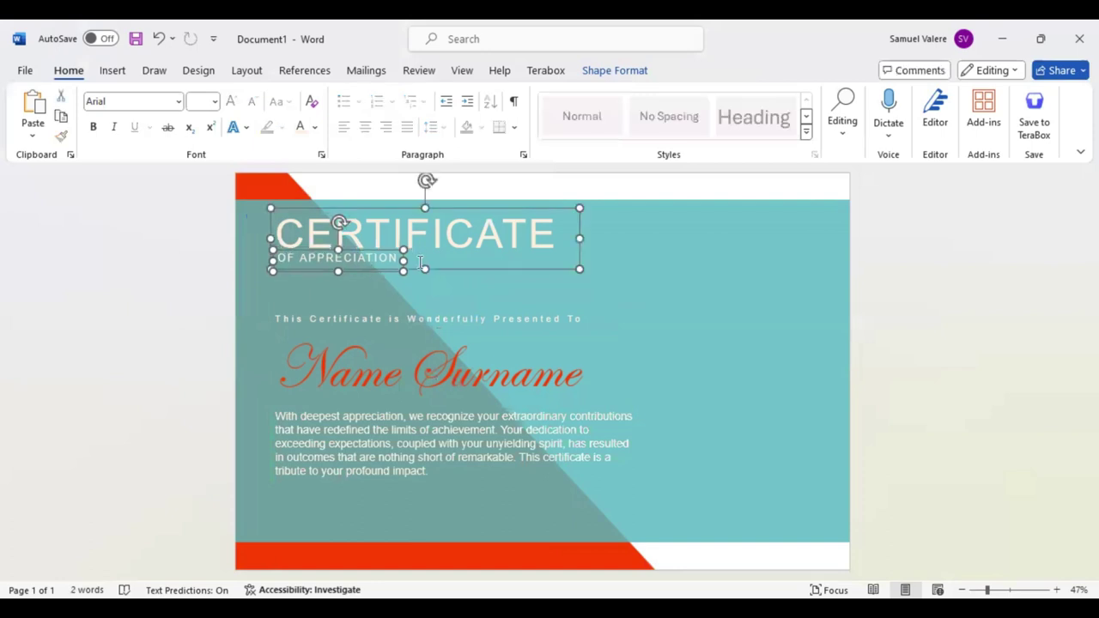
key("Down")
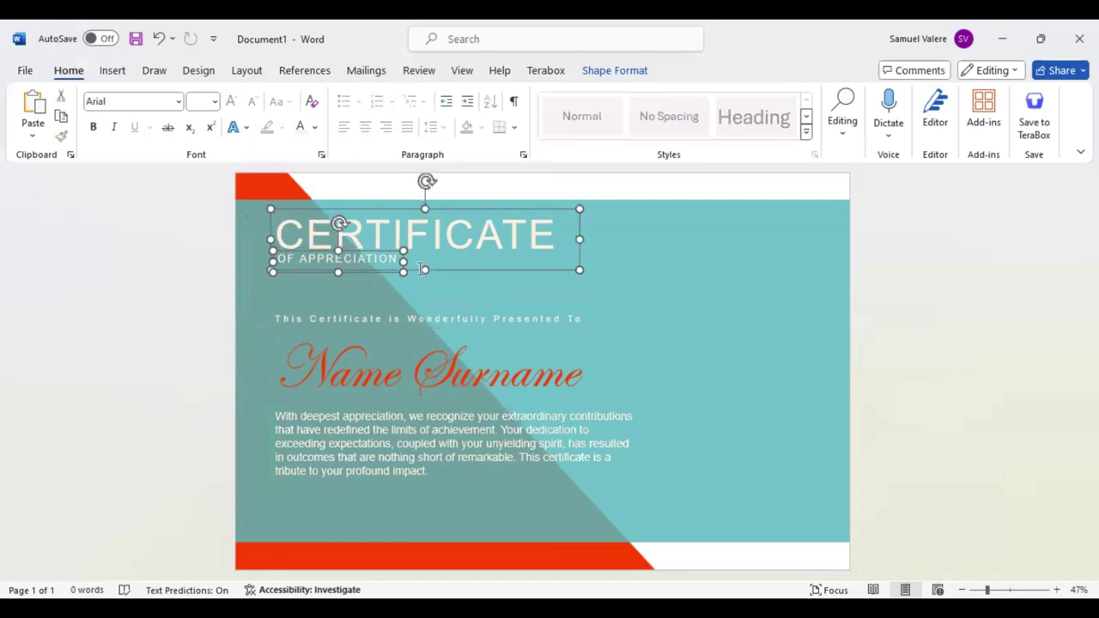
key("Down")
key("Down")
key("Down")
key("Down")
key("Down")
key("Down")
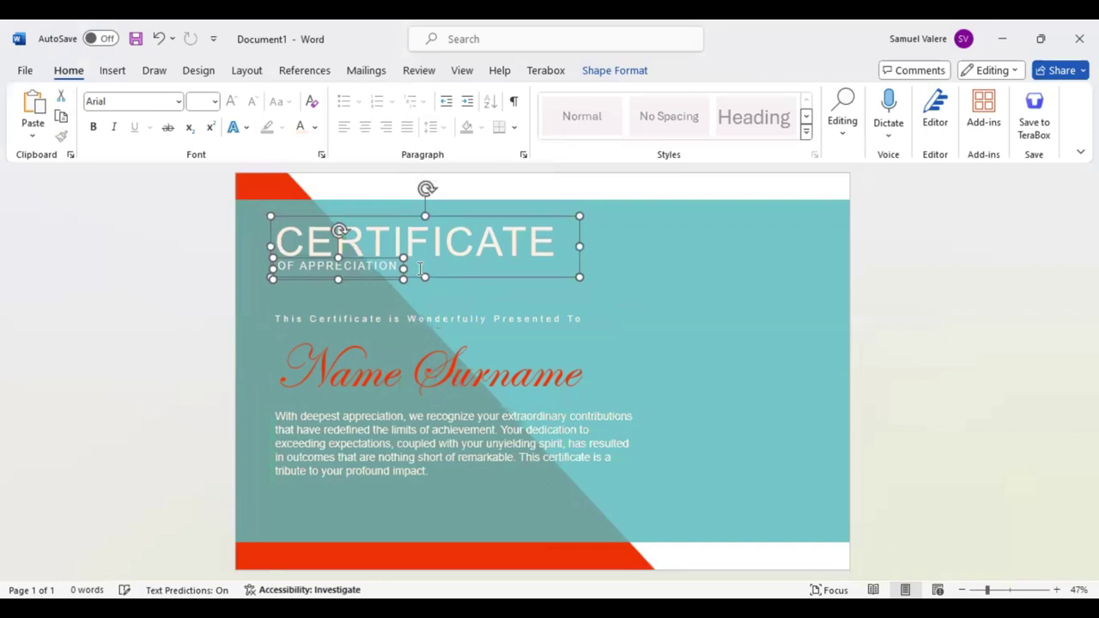
key("Down")
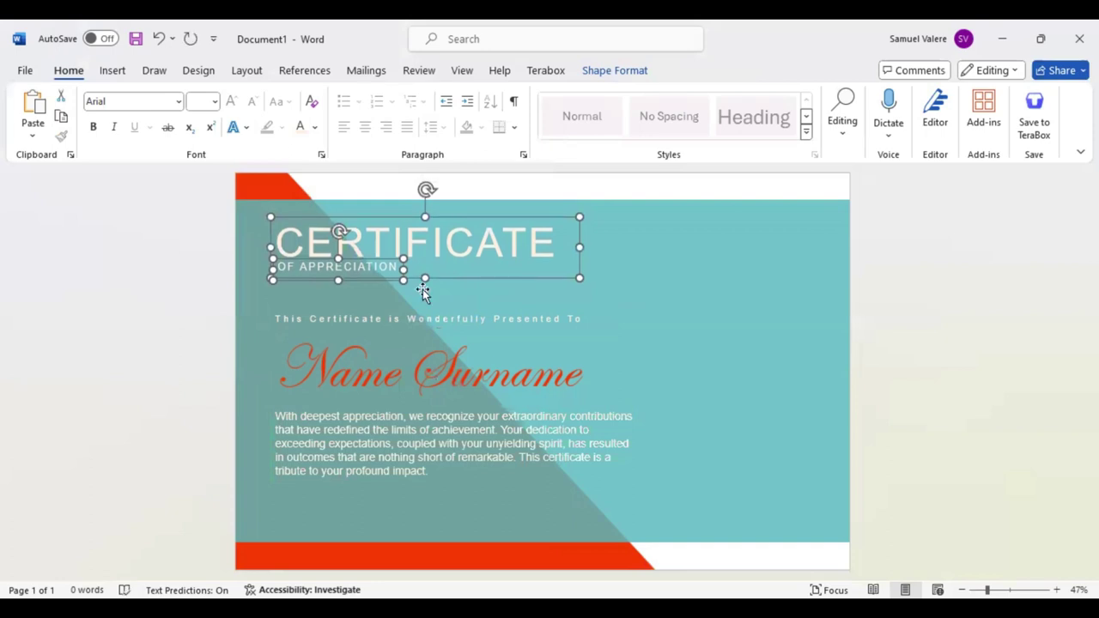
key("Down")
key("Right")
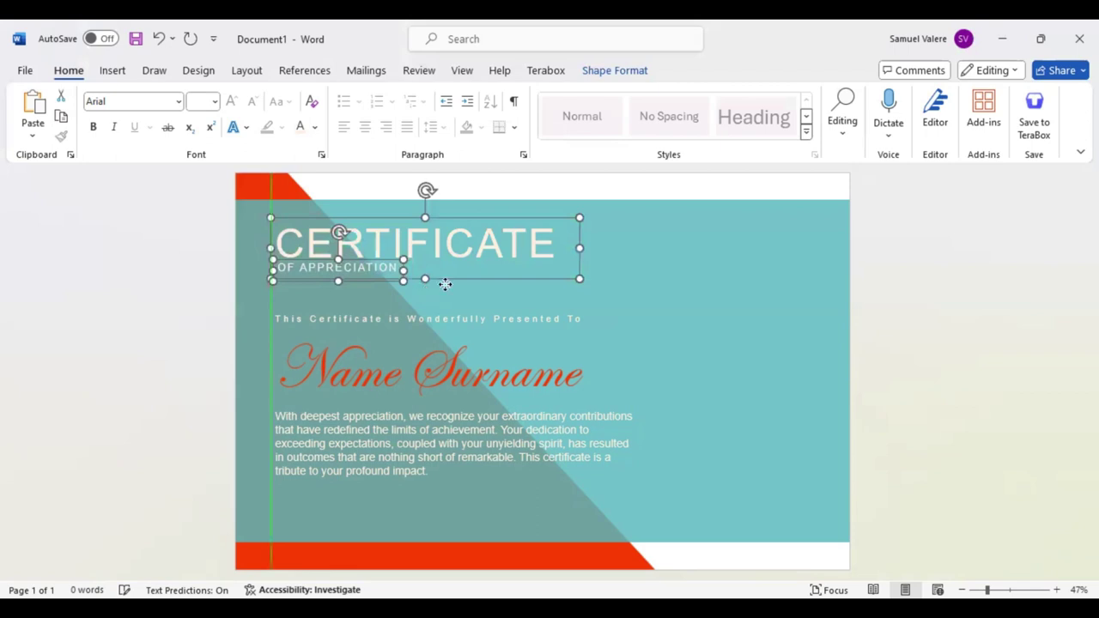
left_click(467, 333)
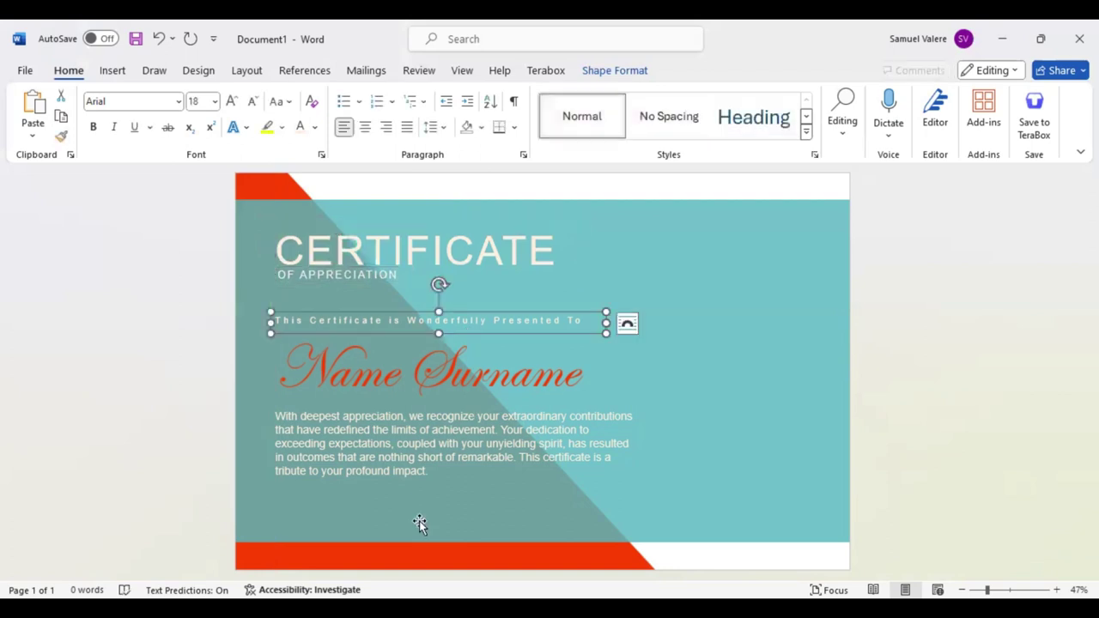
Shorten the teal panel from the bottom and nudge it up two steps.
left_click(473, 536)
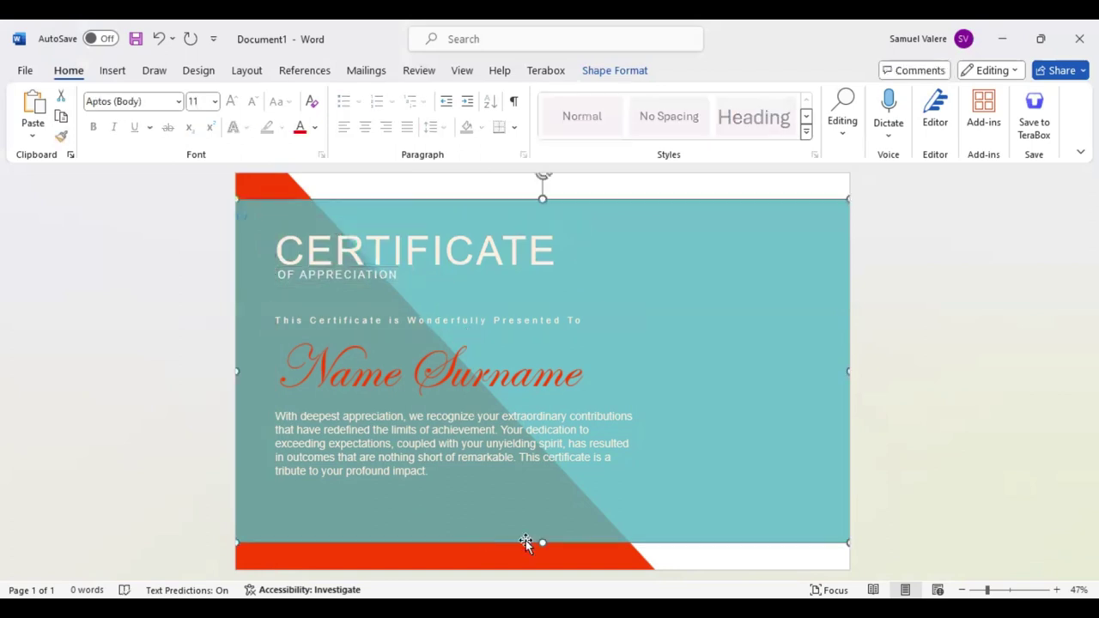
left_click_drag(541, 542, 541, 532)
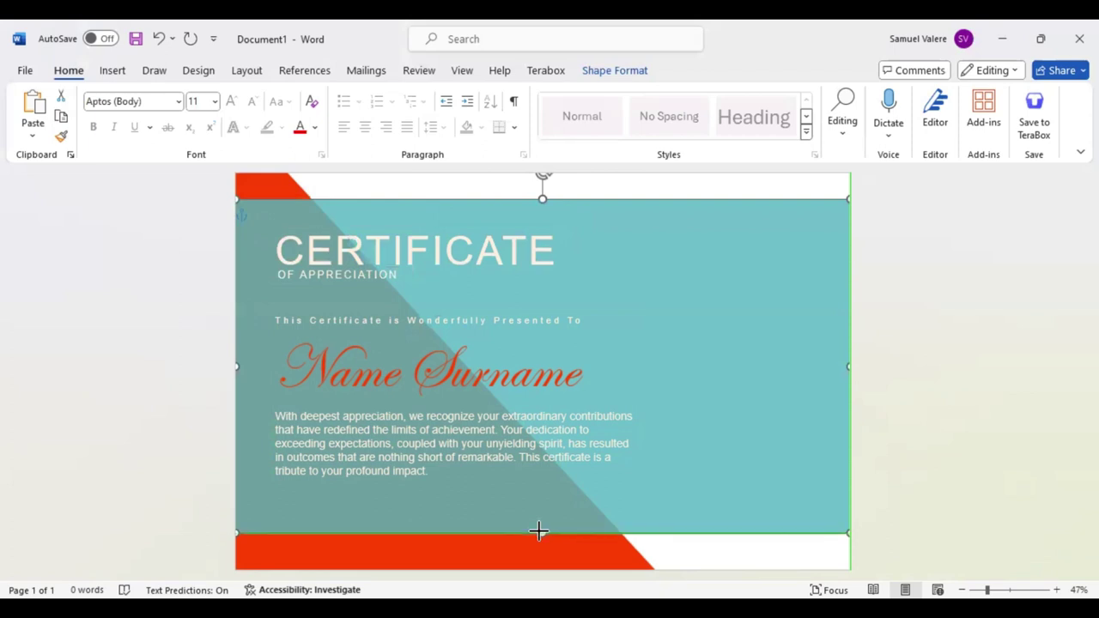
left_click_drag(658, 471, 658, 472)
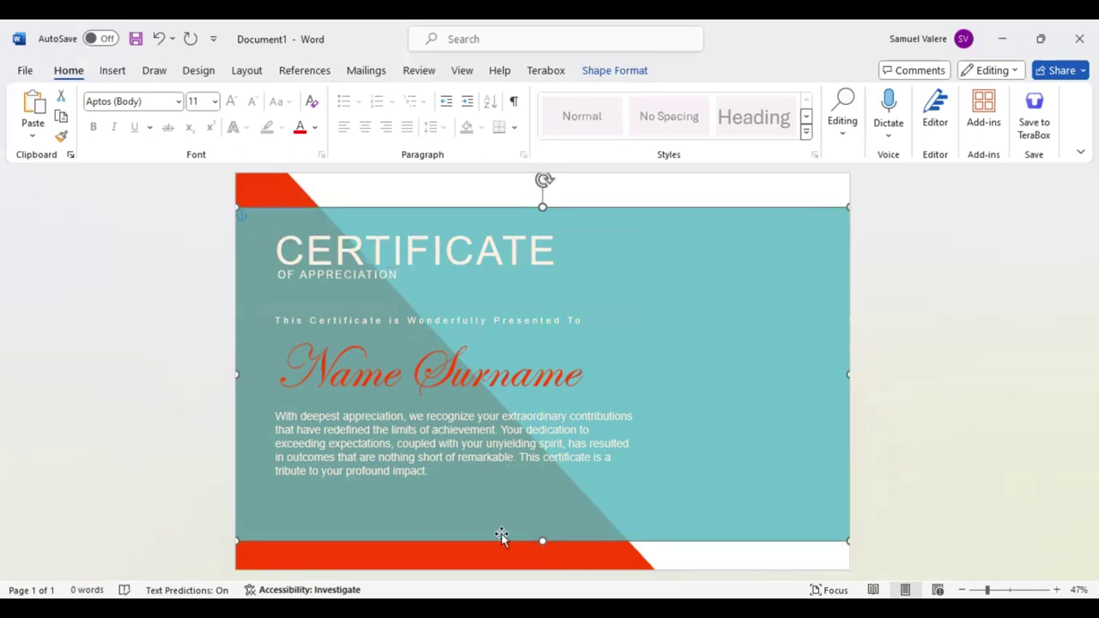
key("Up")
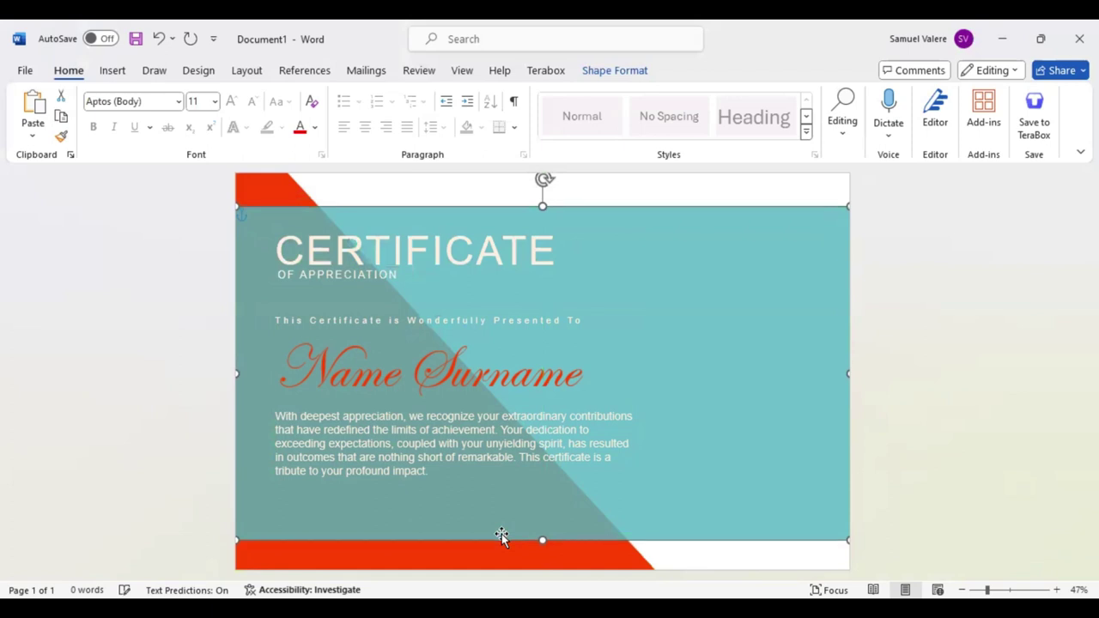
key("Up")
key("Up")
key("Up")
key("Up")
key("Up")
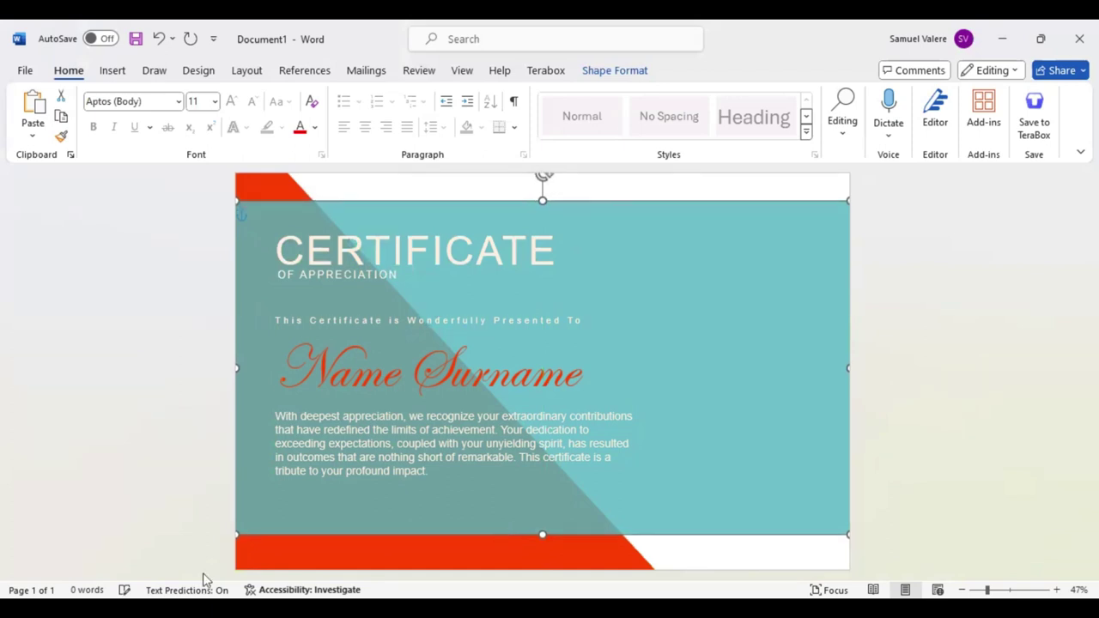
Add a 'Signature' text box on the left of the bottom red band, filled red, in Arial.
left_click(111, 72)
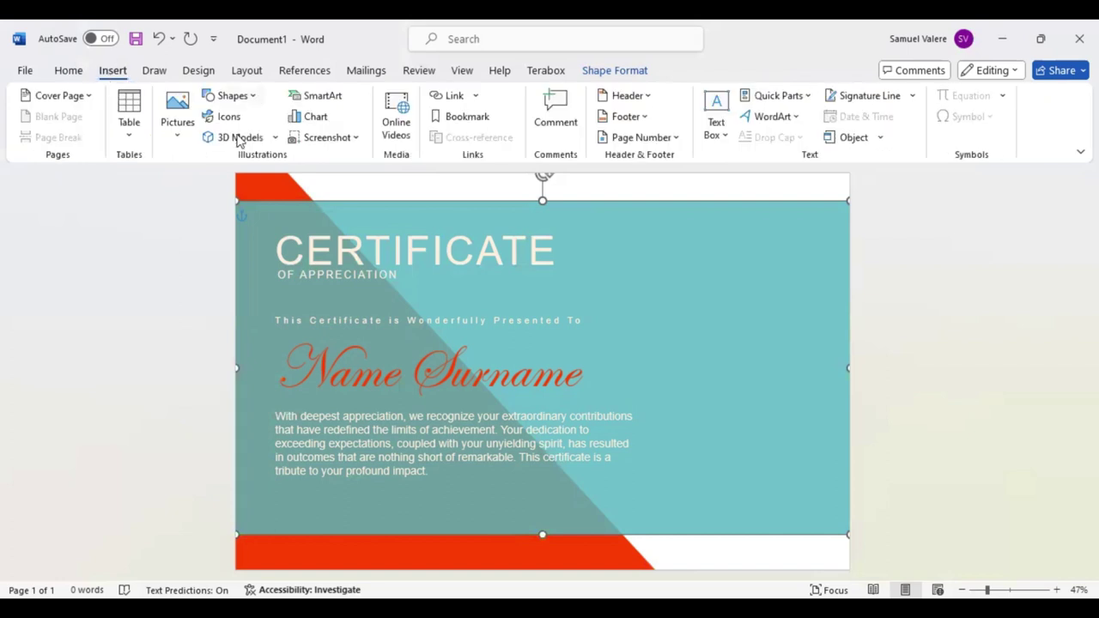
left_click_drag(298, 544, 380, 564)
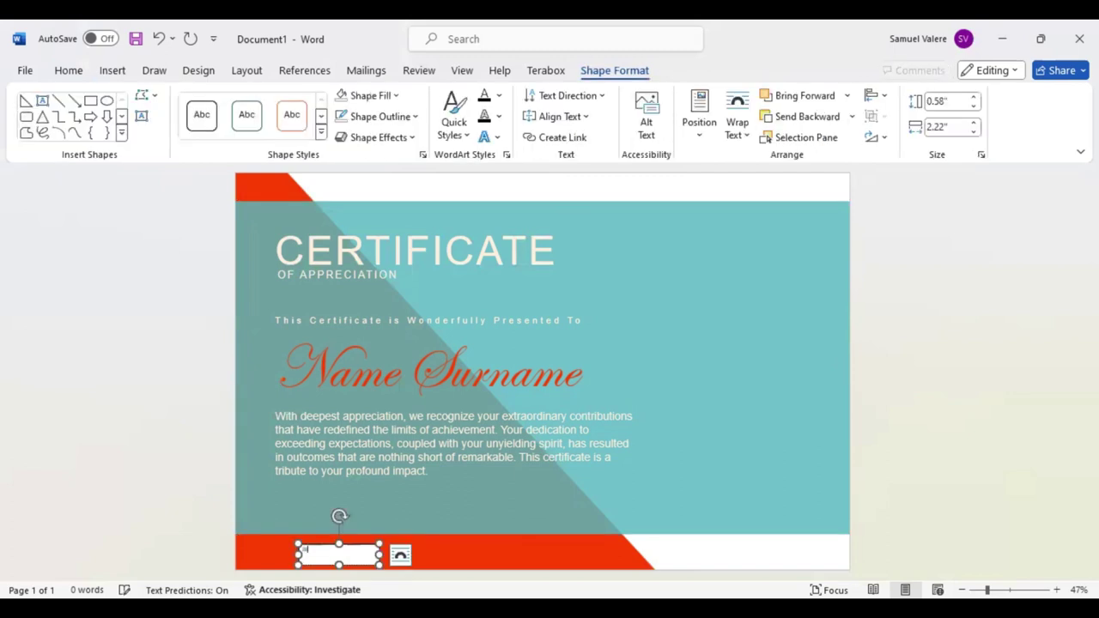
type("Signature")
double_click(307, 552)
left_click(342, 97)
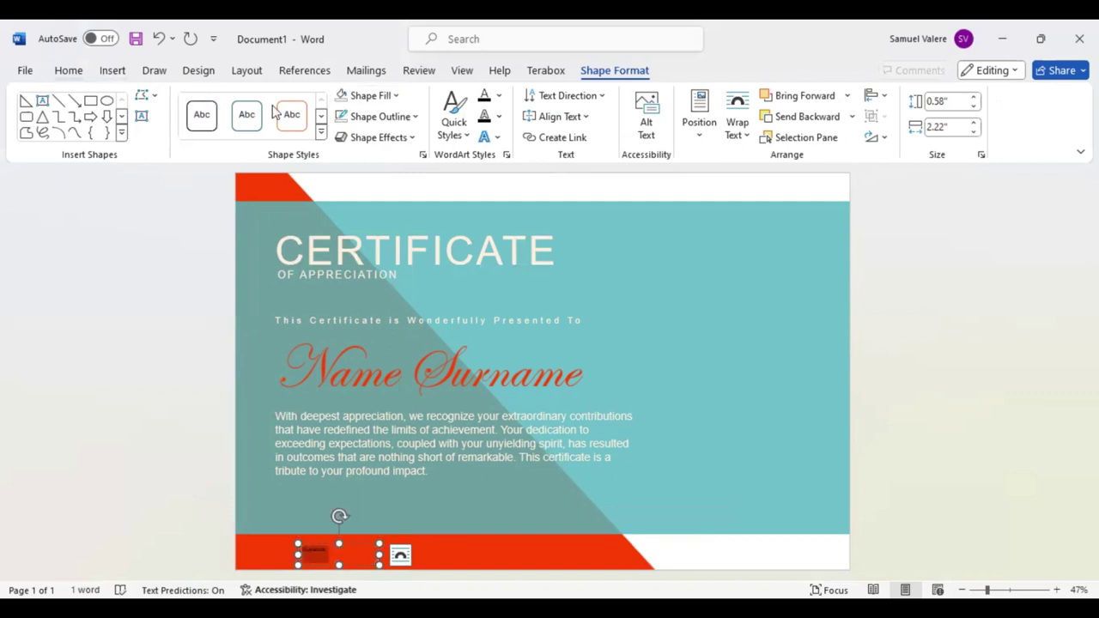
key("alt+h")
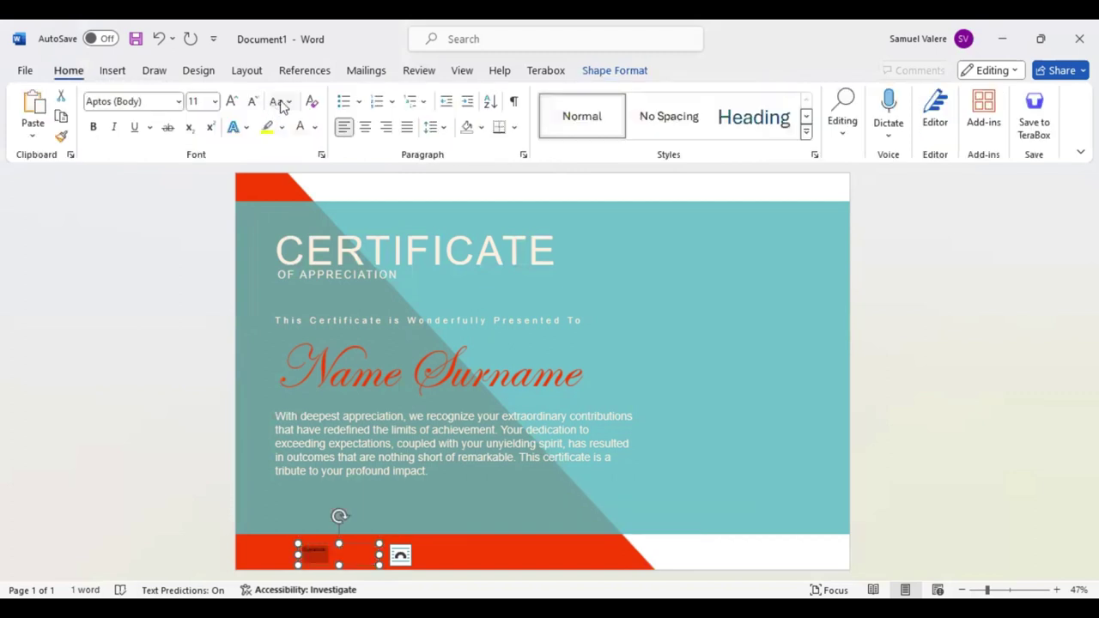
left_click(160, 101)
type("Arial")
key("Return")
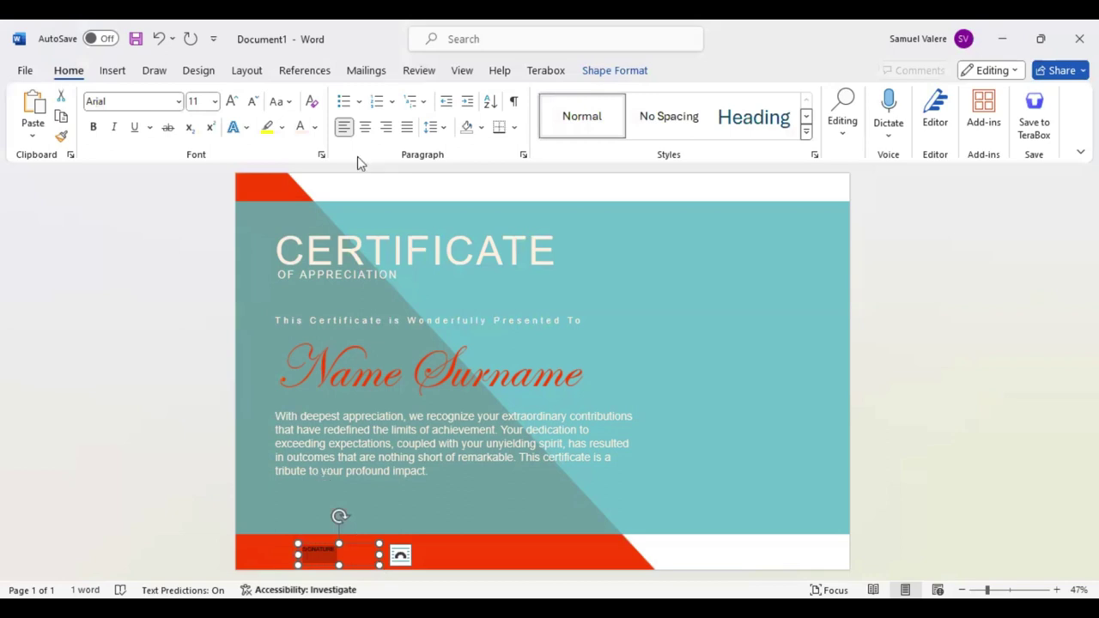
Make the Signature label centred, 12 pt and white, lower it slightly, and duplicate it.
left_click(365, 126)
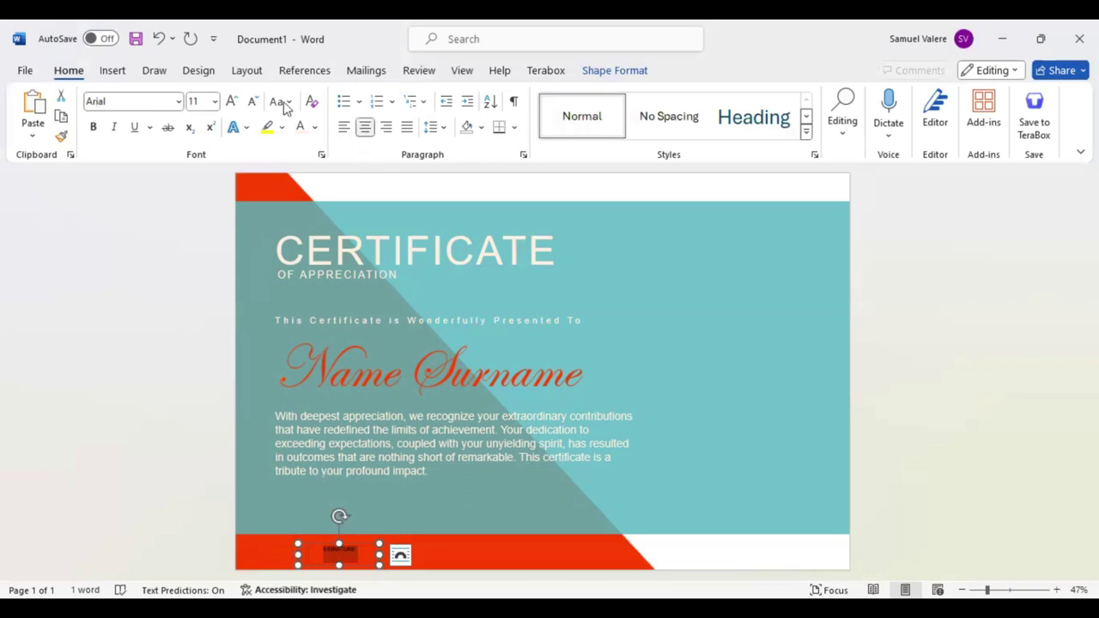
left_click(231, 102)
left_click(301, 127)
left_click(336, 557)
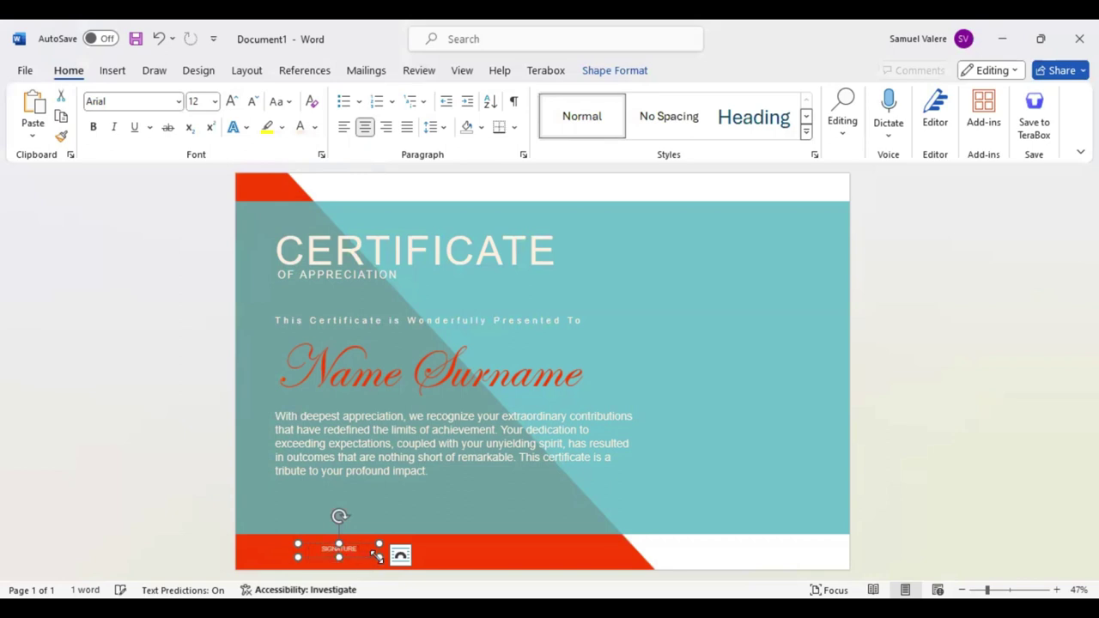
left_click_drag(356, 558, 356, 563)
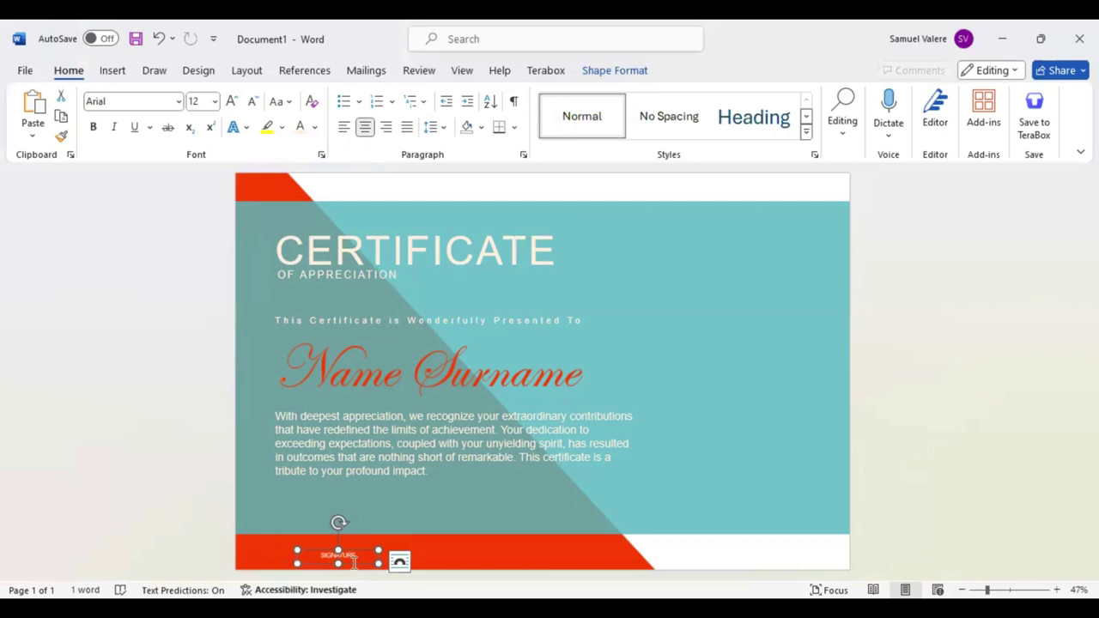
key("ctrl+c")
key("ctrl+v")
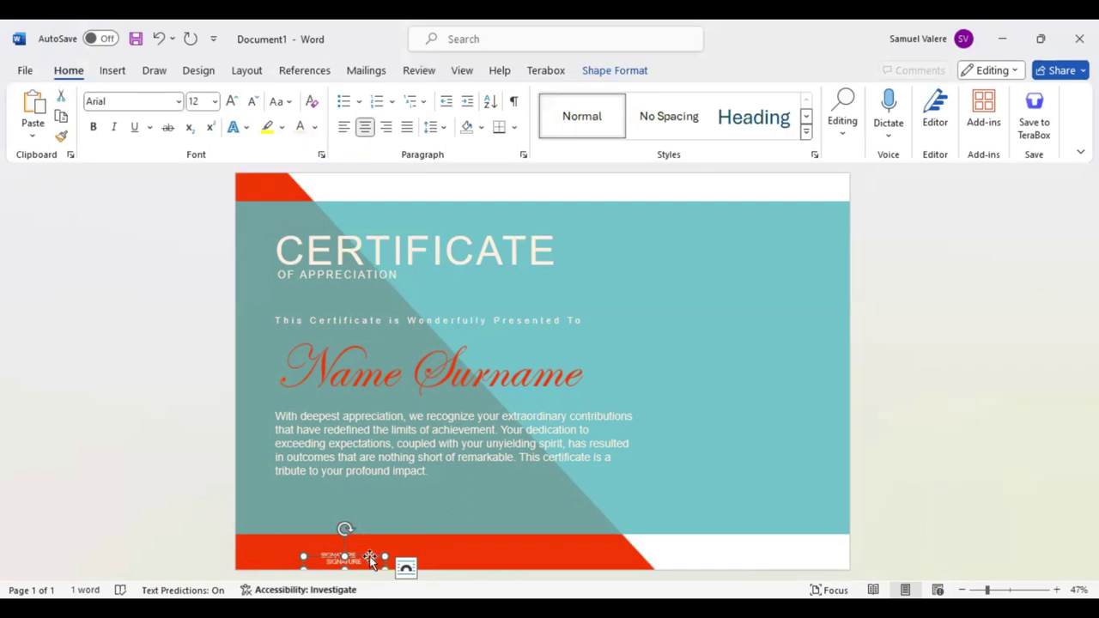
Settle the duplicate Signature box back over the original label on the red band.
left_click_drag(369, 556, 568, 548)
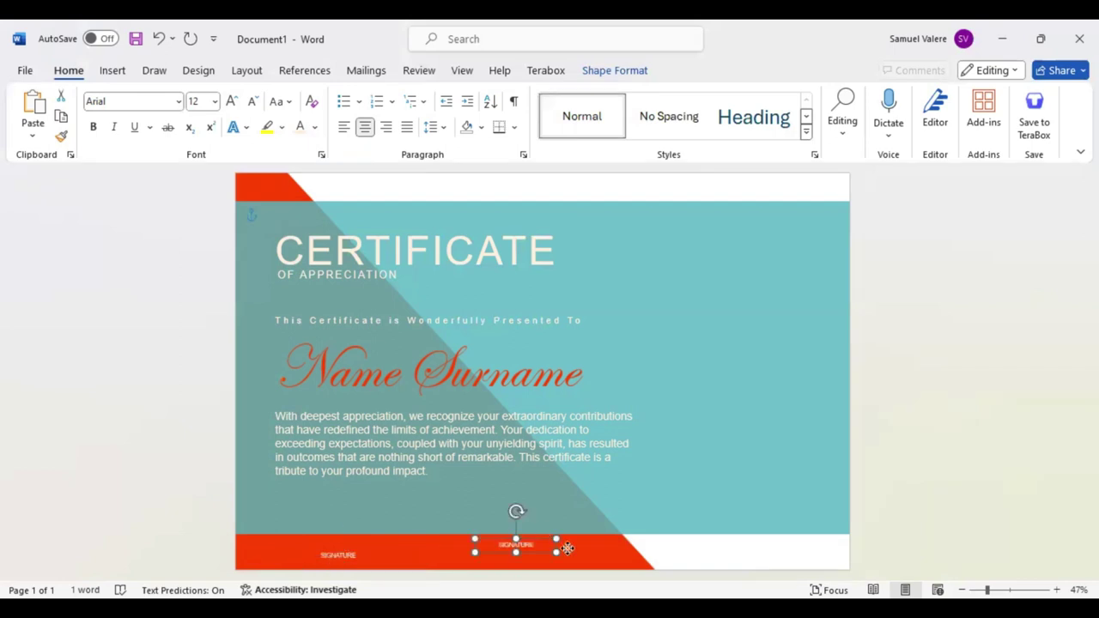
key("ctrl+z")
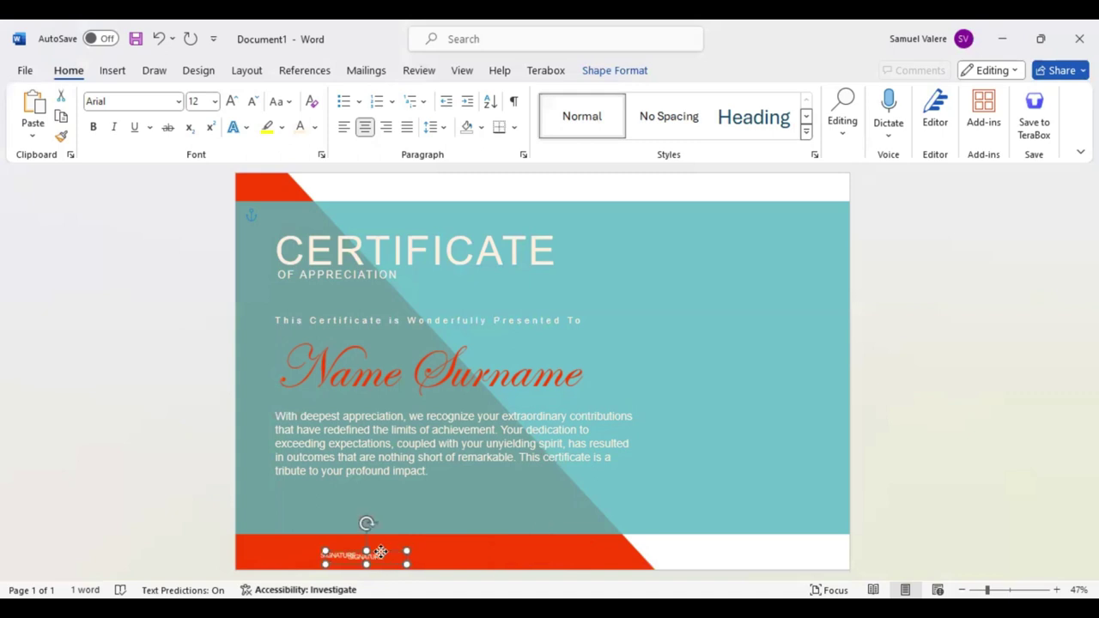
left_click_drag(380, 552, 363, 550)
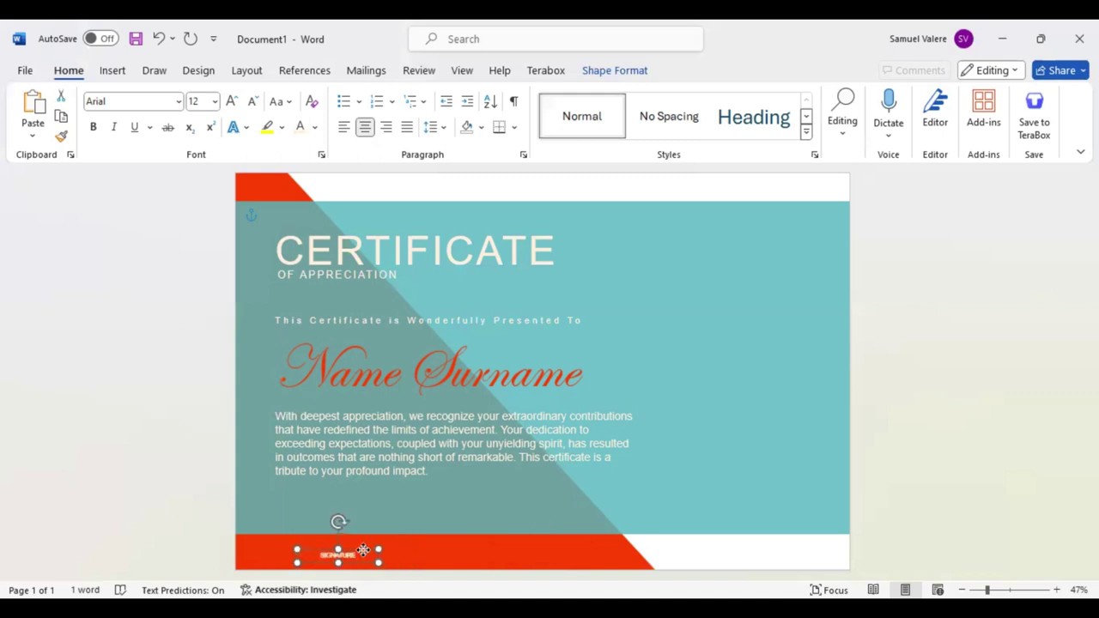
key("Down")
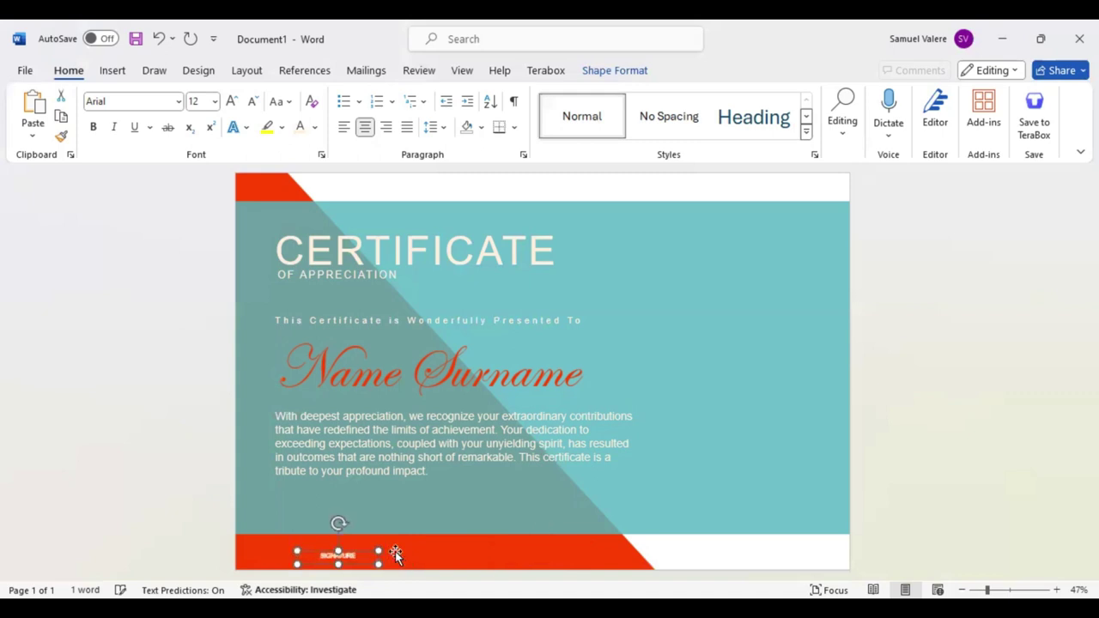
left_click(395, 555)
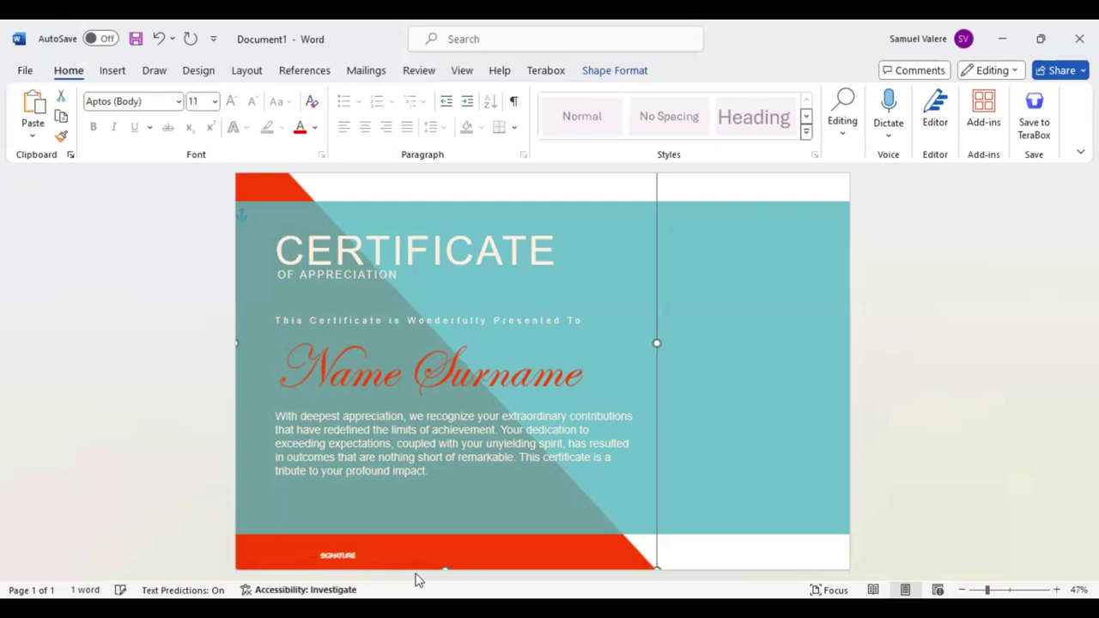
left_click(358, 553)
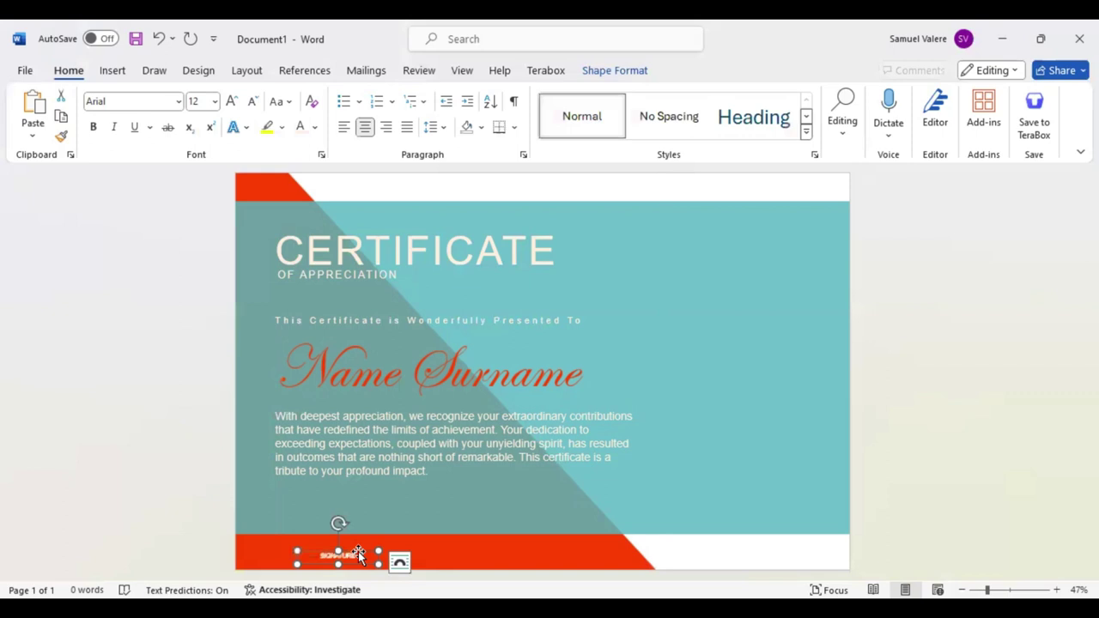
Place another Signature copy on the white bottom-right corner with dark Automatic text.
key("ctrl+v")
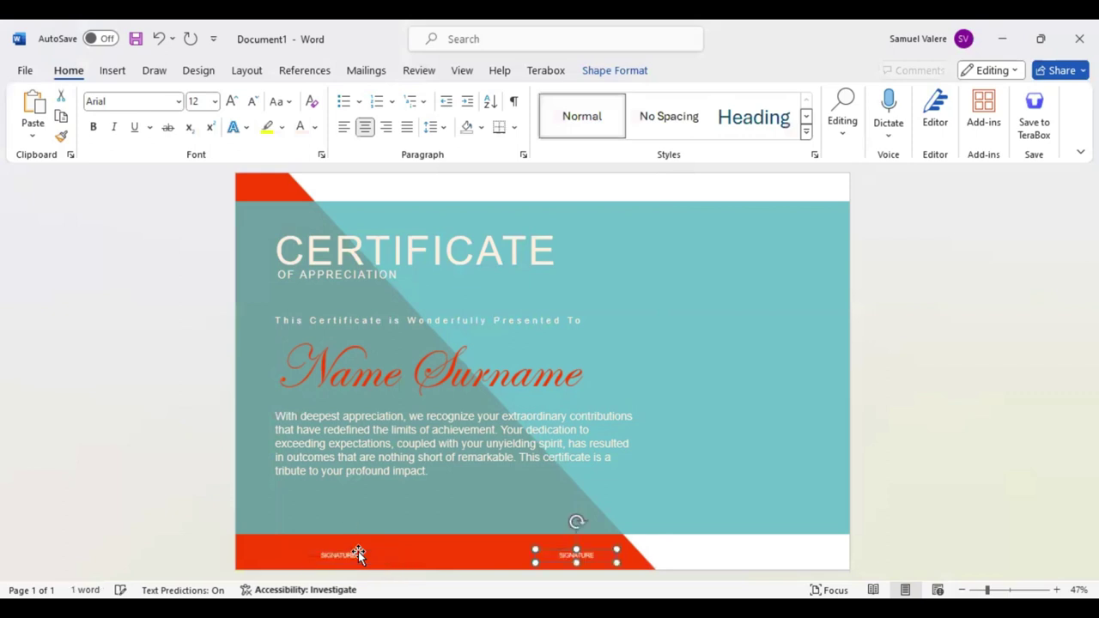
key("Right")
key("Right")
key("Right")
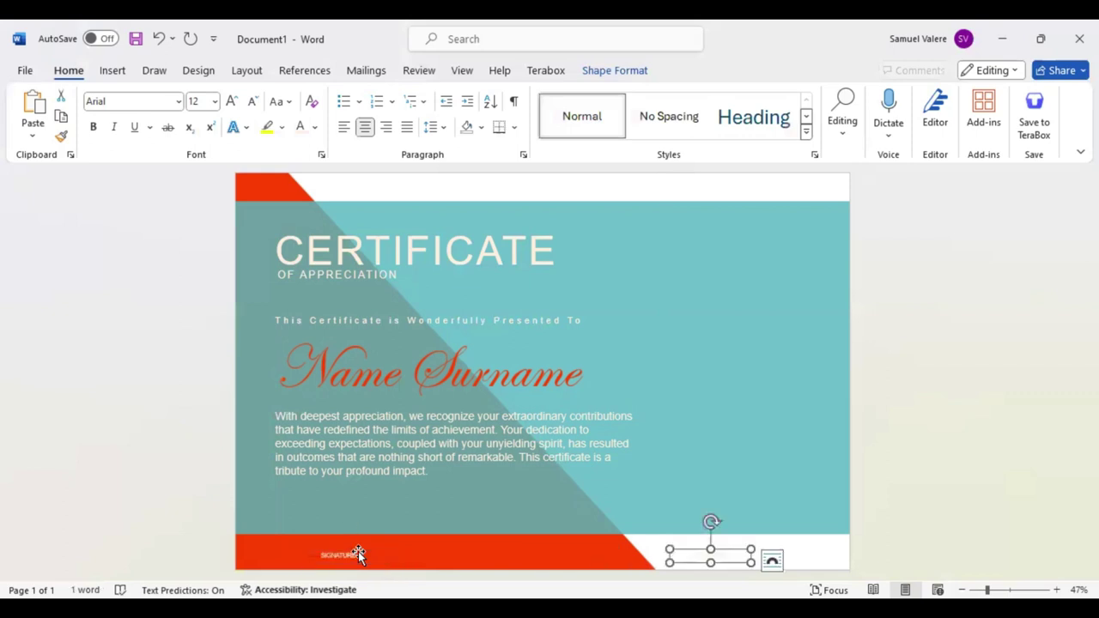
double_click(724, 560)
left_click(775, 526)
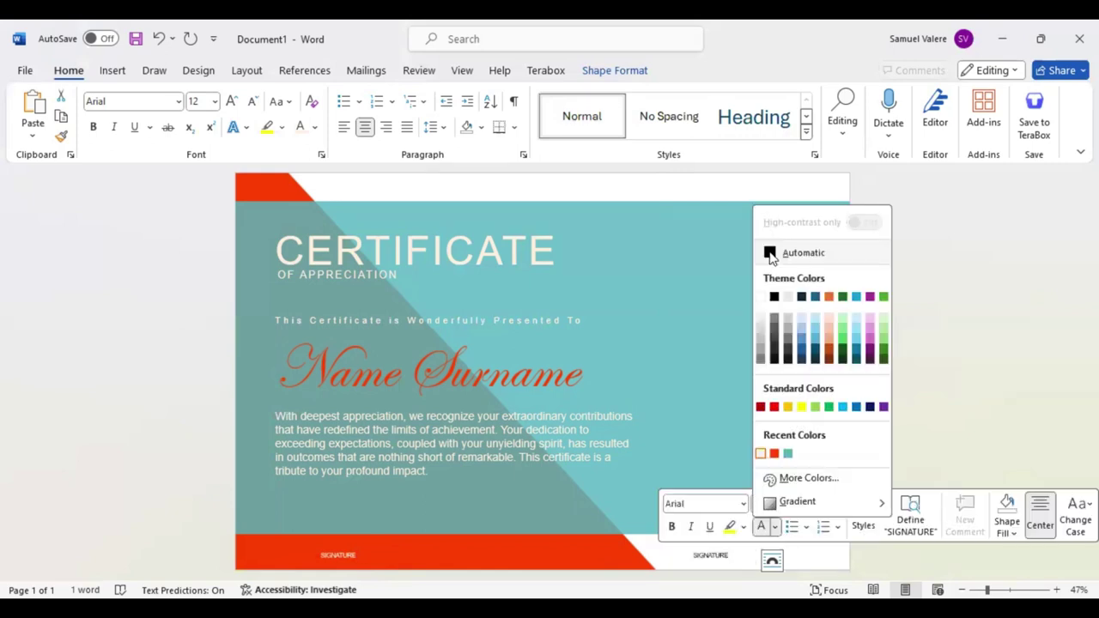
left_click(770, 254)
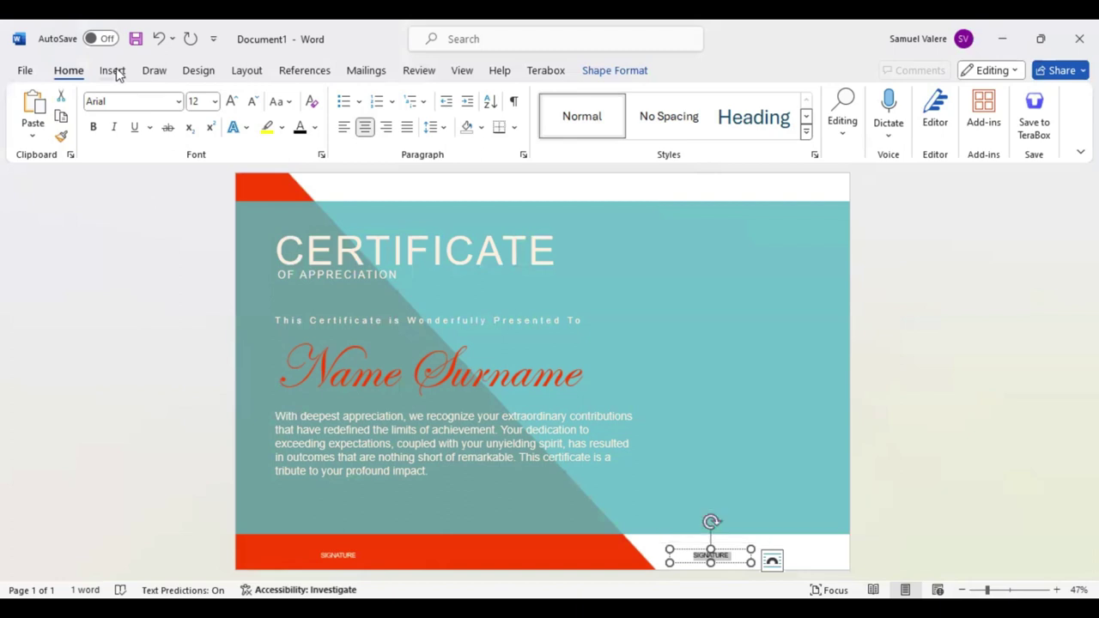
key("alt+n")
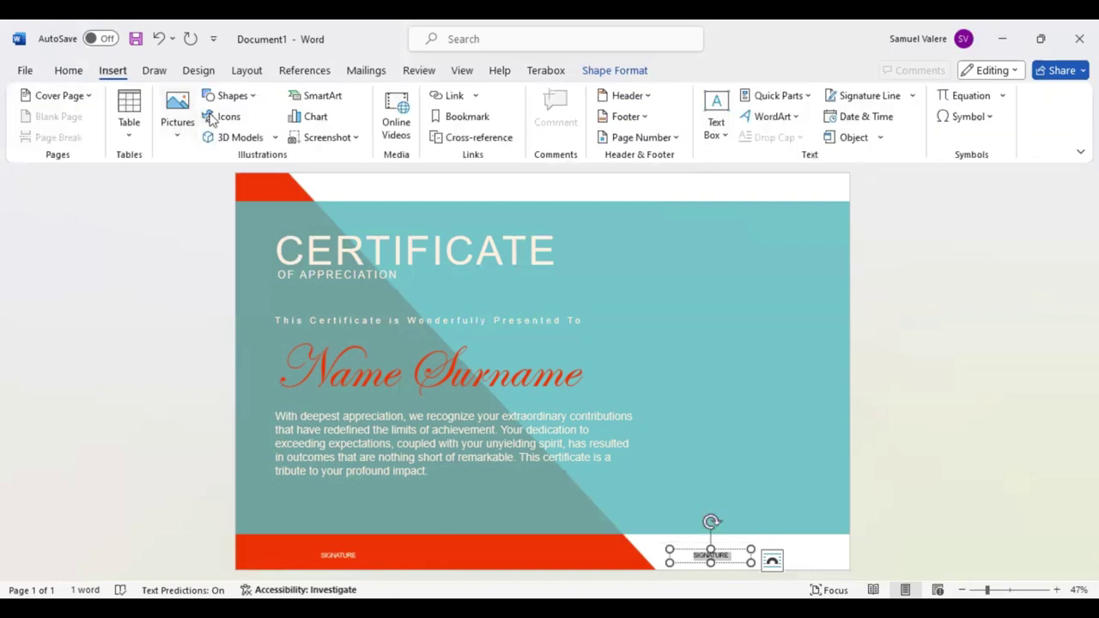
Draw a straight signature line above the left Signature label and fine-tune its position.
left_click(253, 96)
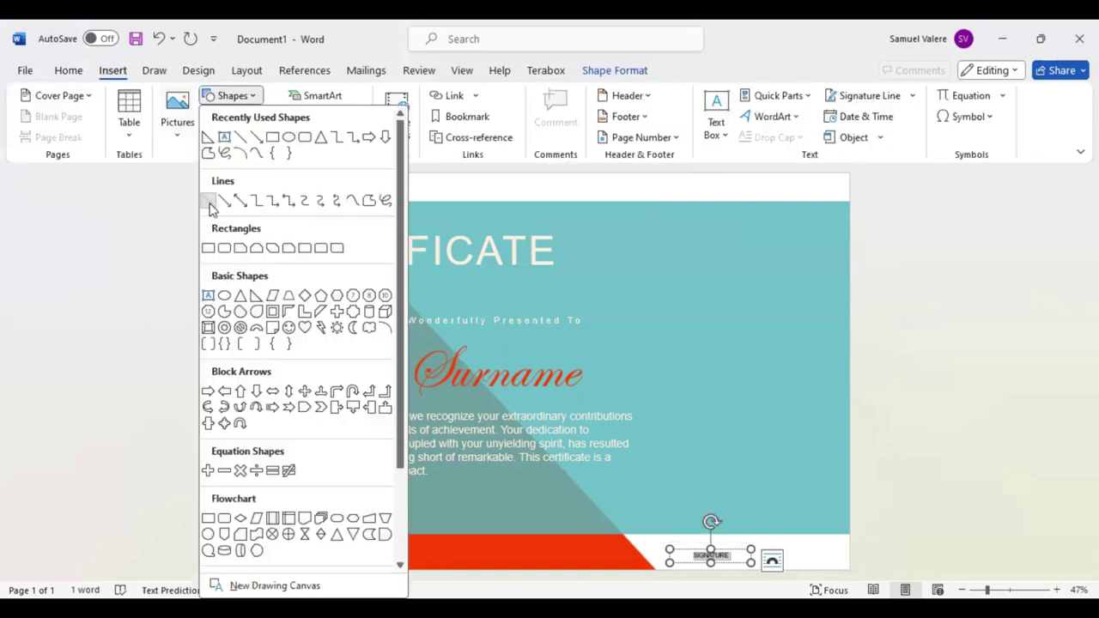
left_click(210, 202)
left_click_drag(306, 550, 401, 545)
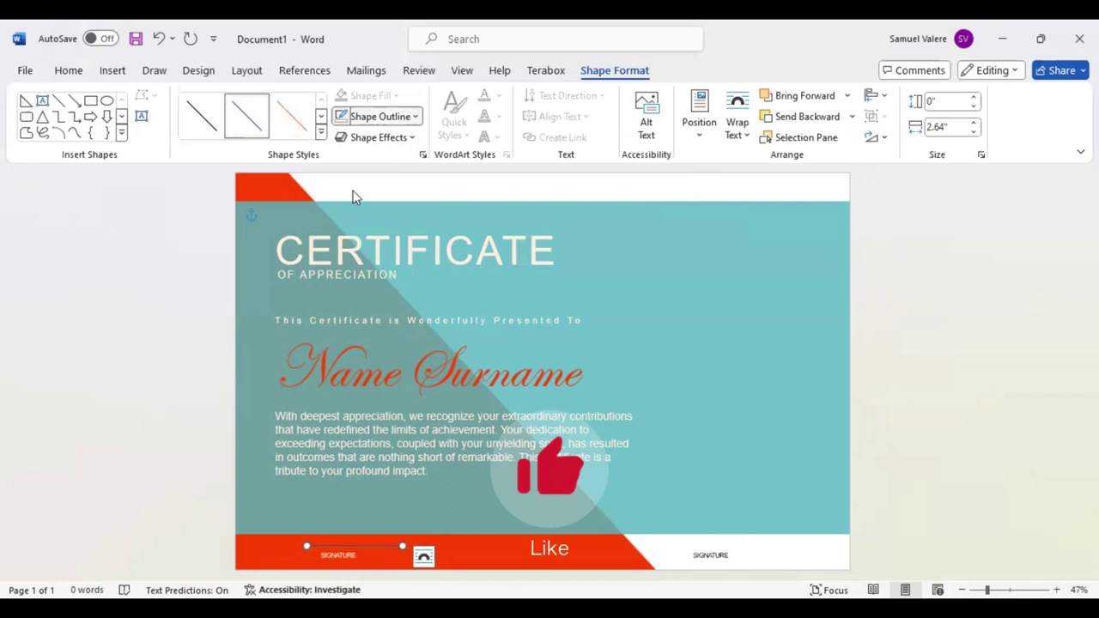
key("Left")
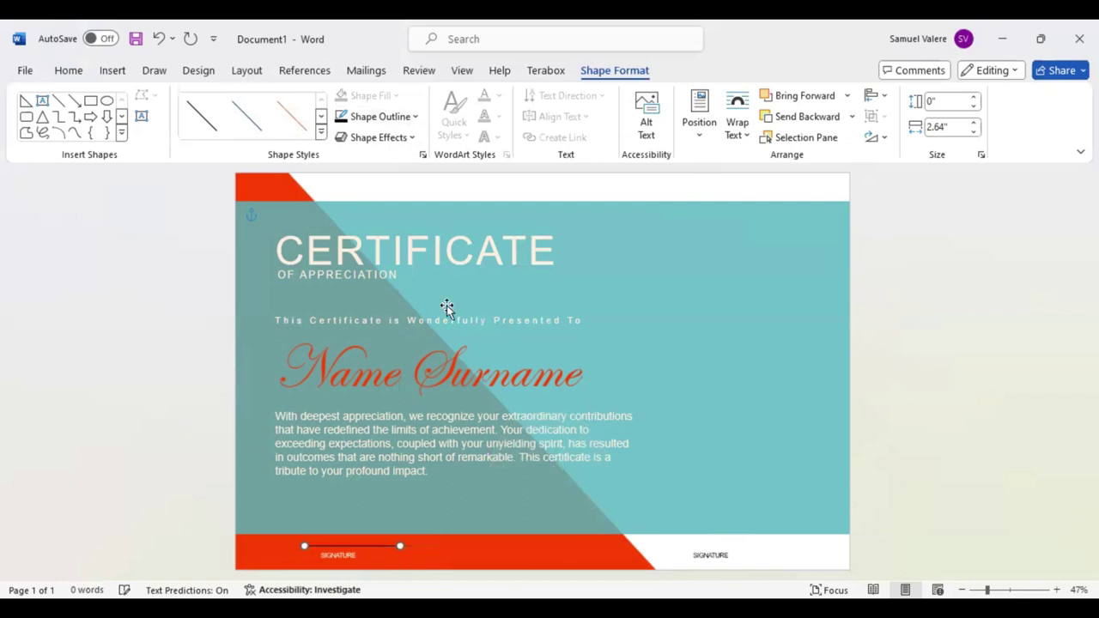
key("Left")
key("Left")
key("Down")
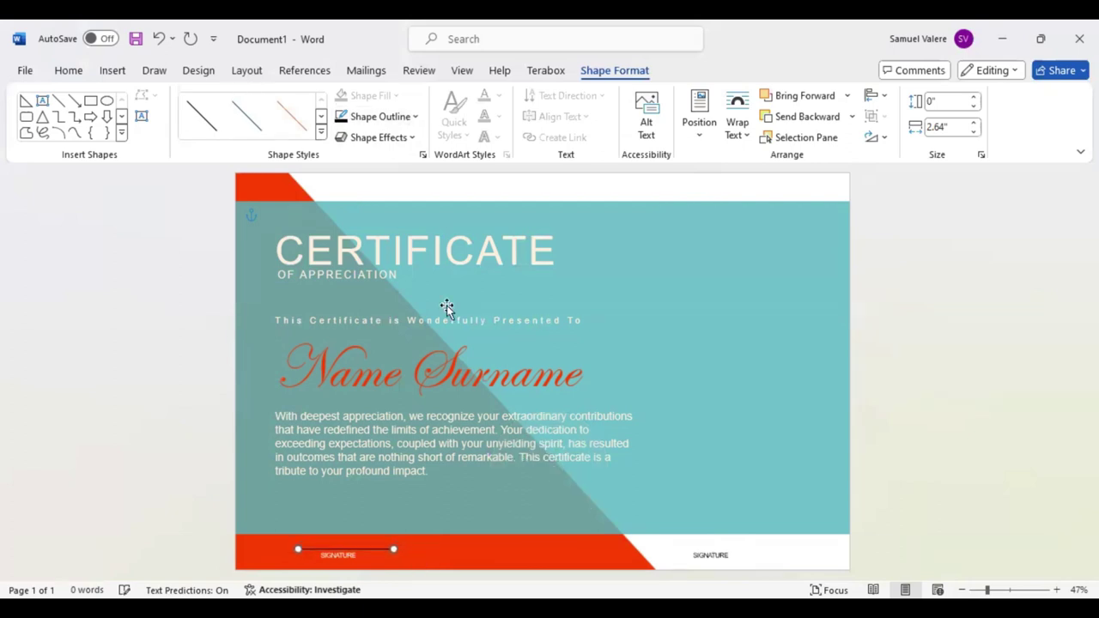
key("Left")
key("Down")
Make the signature line white and shift the right-hand line into the white corner.
left_click(418, 117)
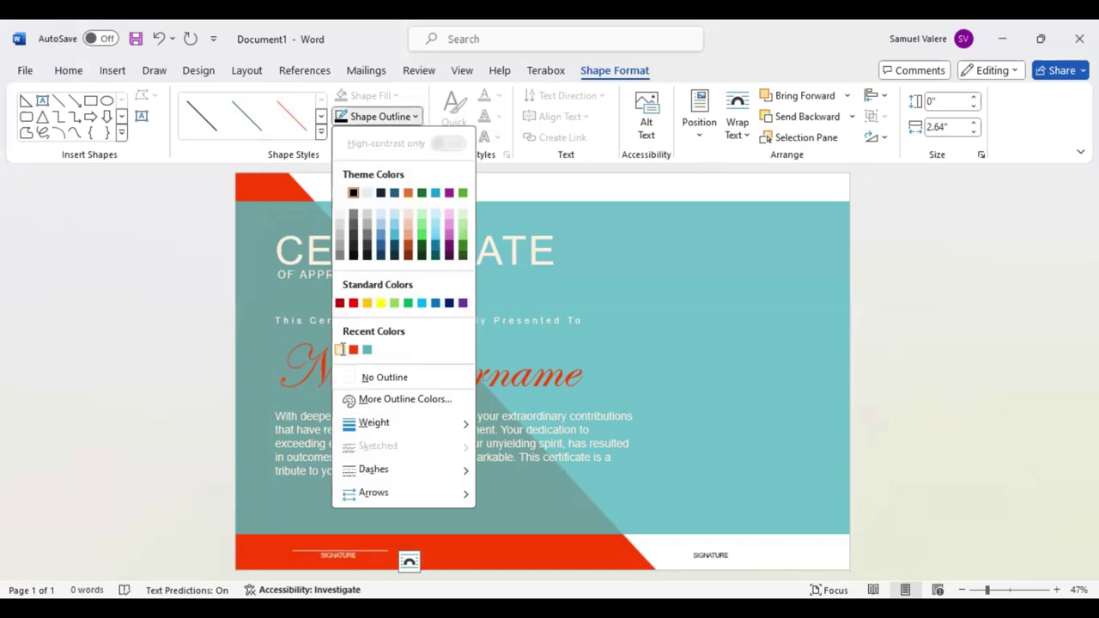
left_click(439, 398)
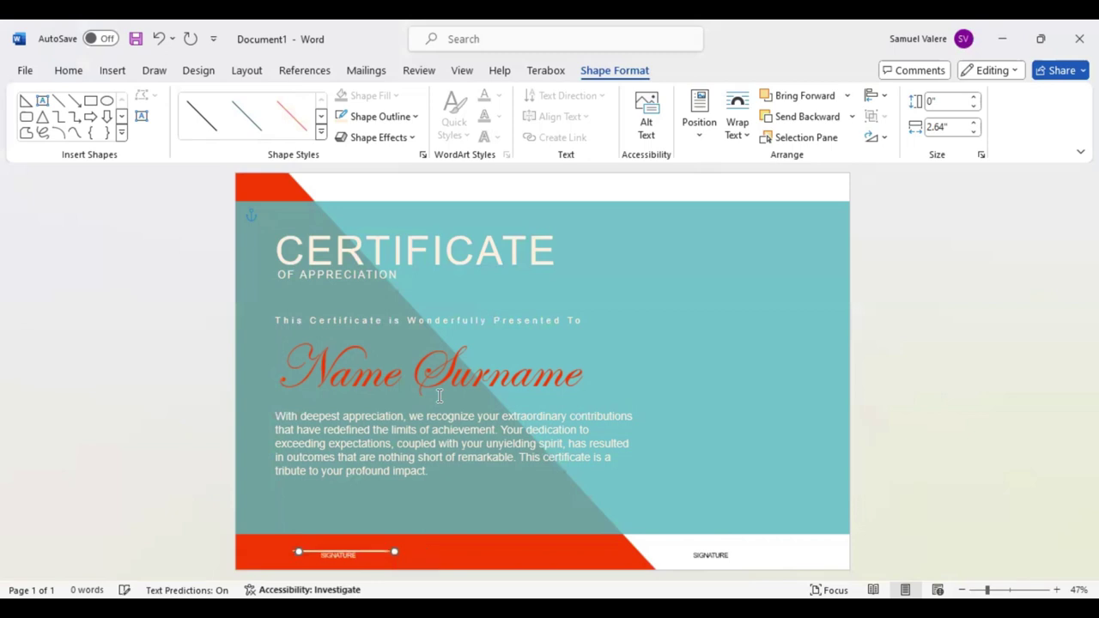
key("Right")
key("Right")
key("Right")
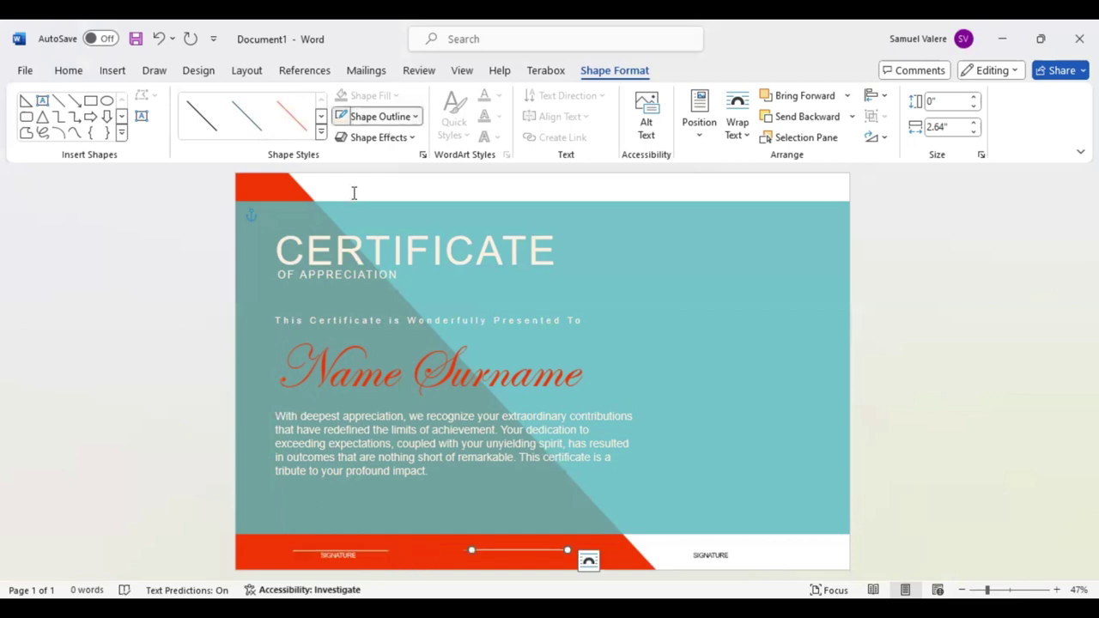
key("Right")
key("Right")
key("Right")
key("Right")
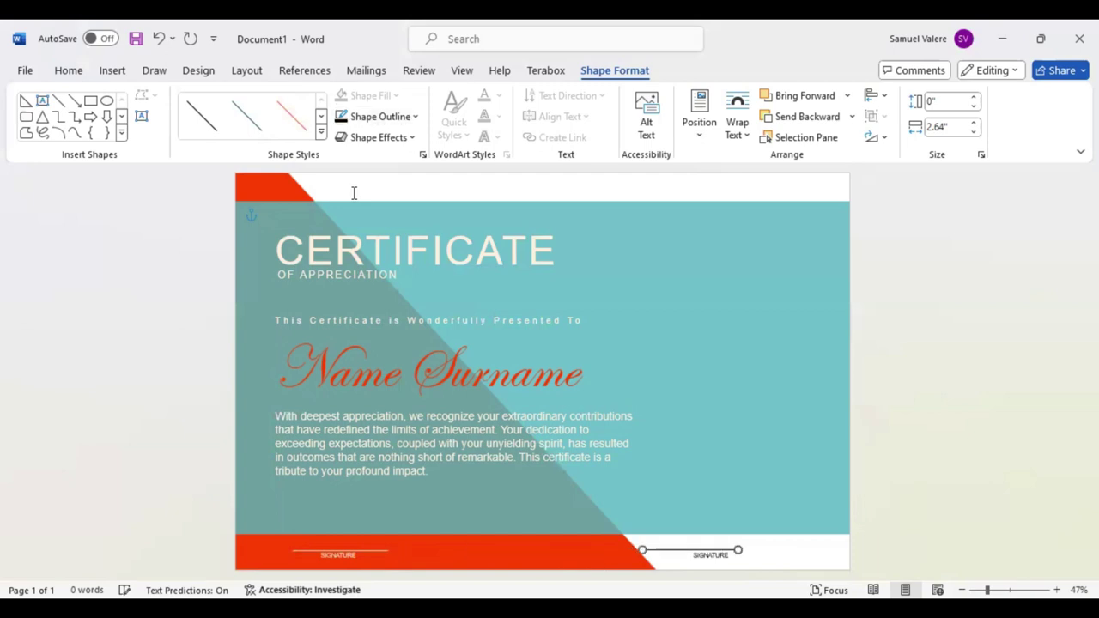
key("Right")
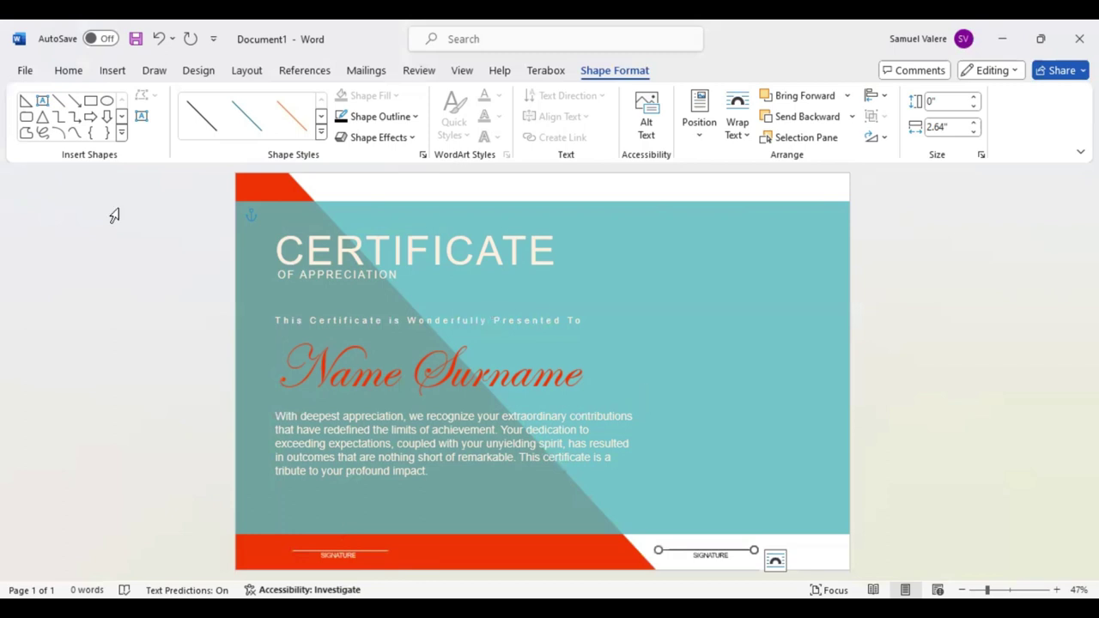
Draw a starburst seal at the upper right with no outline and a red fill.
left_click(121, 135)
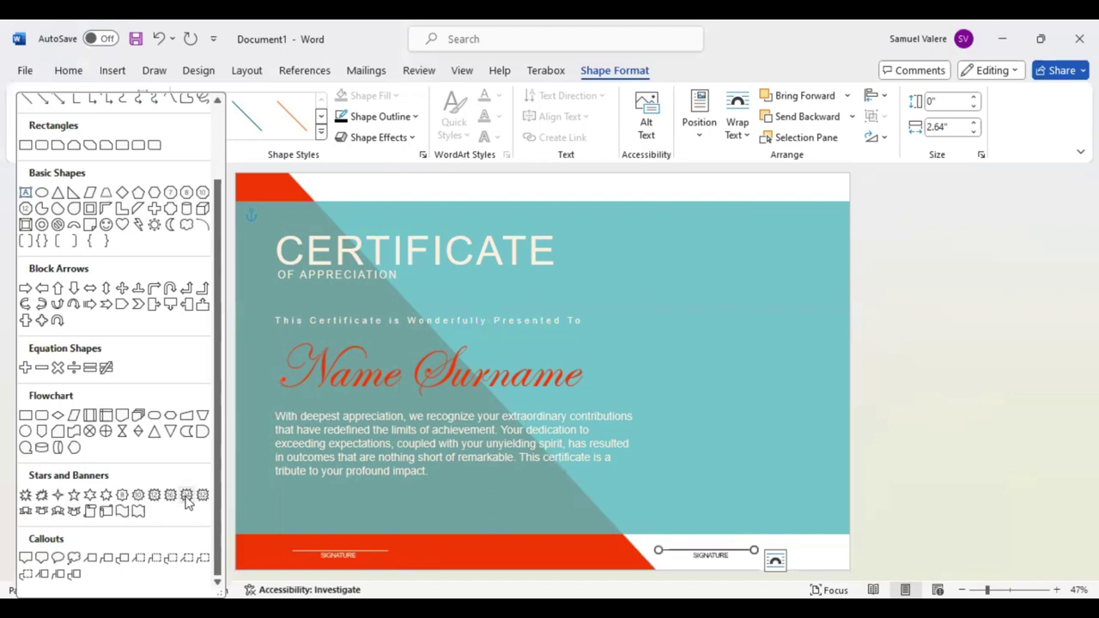
left_click(187, 502)
left_click_drag(797, 343, 707, 272)
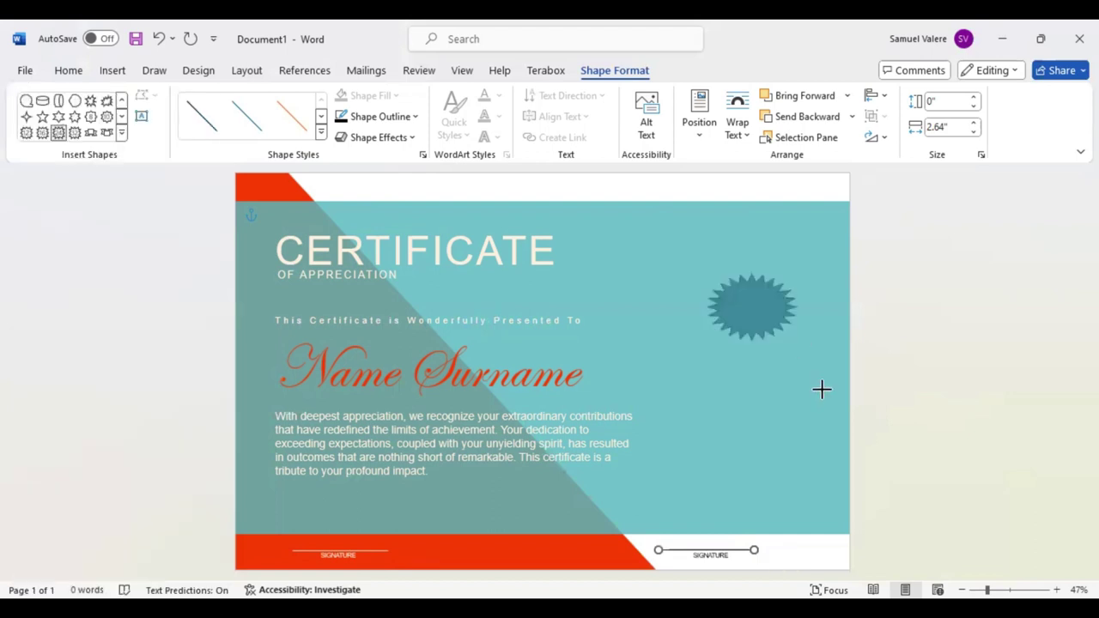
left_click_drag(821, 389, 823, 390)
left_click_drag(755, 302, 754, 264)
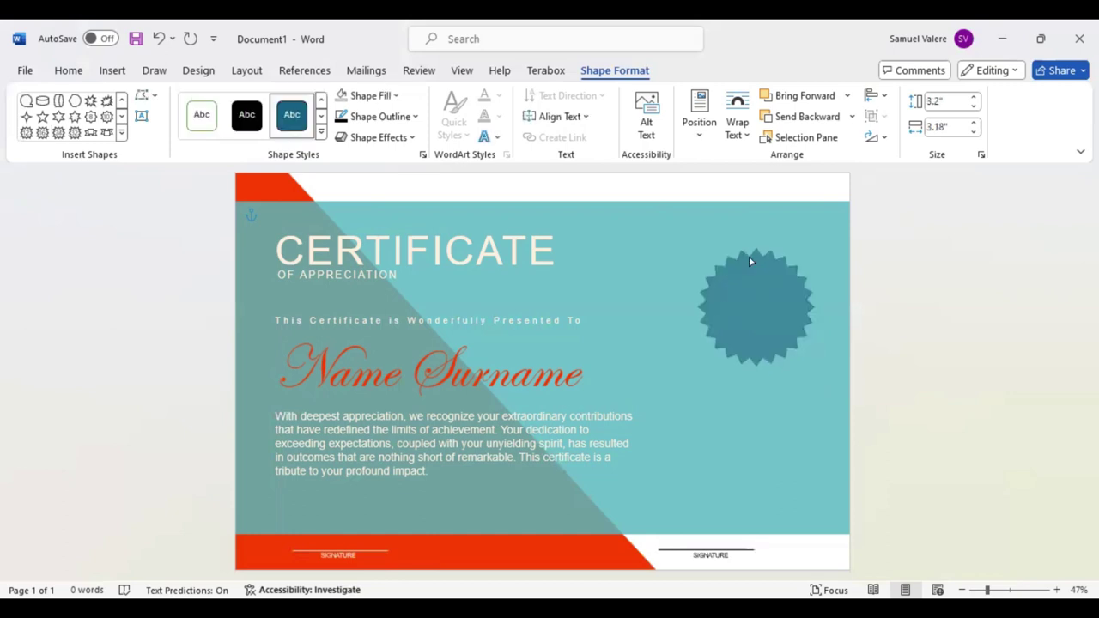
left_click_drag(765, 297, 764, 273)
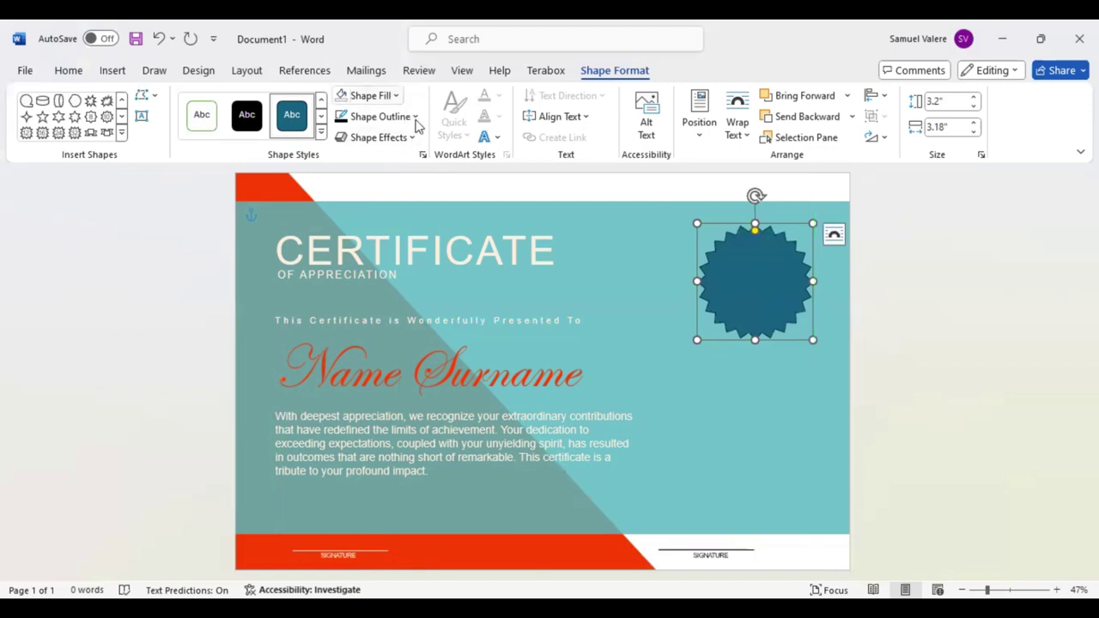
left_click(351, 379)
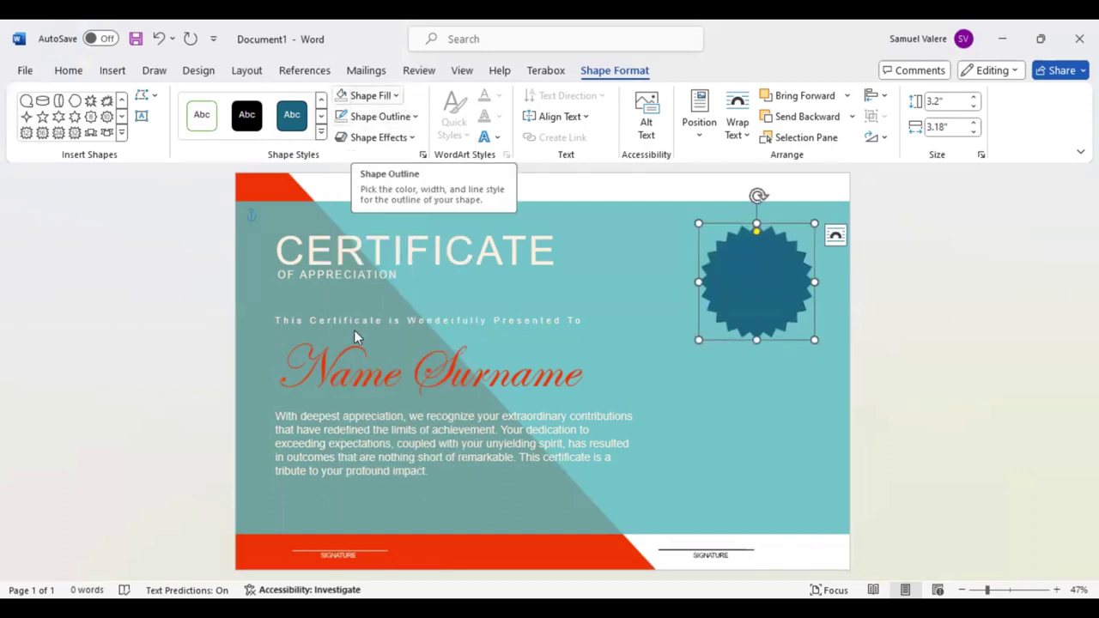
left_click(395, 96)
left_click(418, 166)
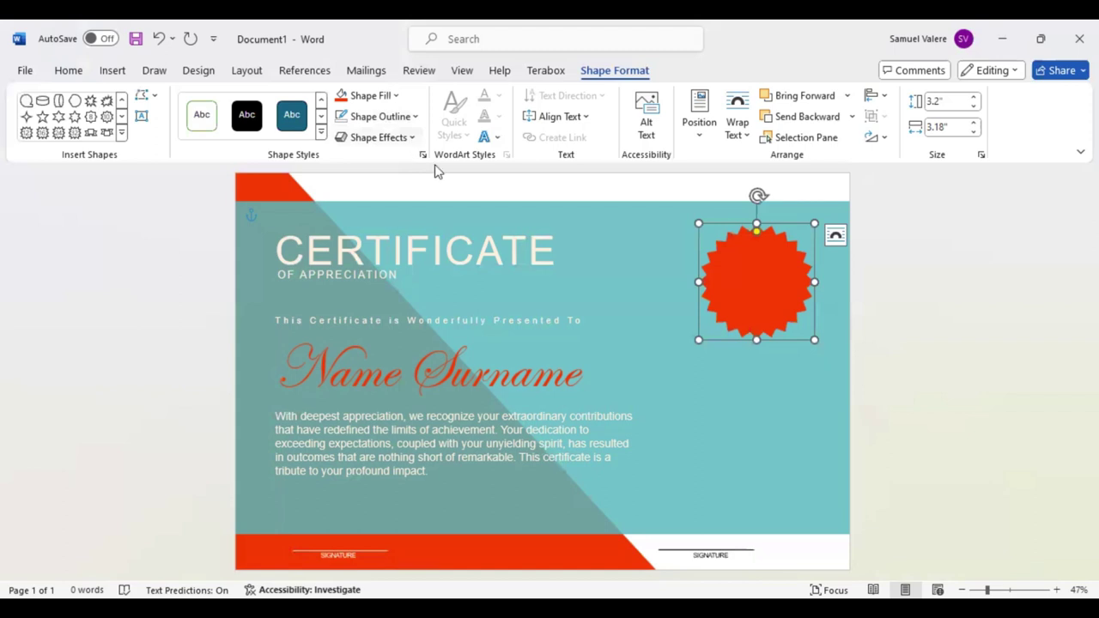
Apply a preset effect and centre a smaller teal starburst on the red seal.
left_click(378, 137)
mouse_move(387, 166)
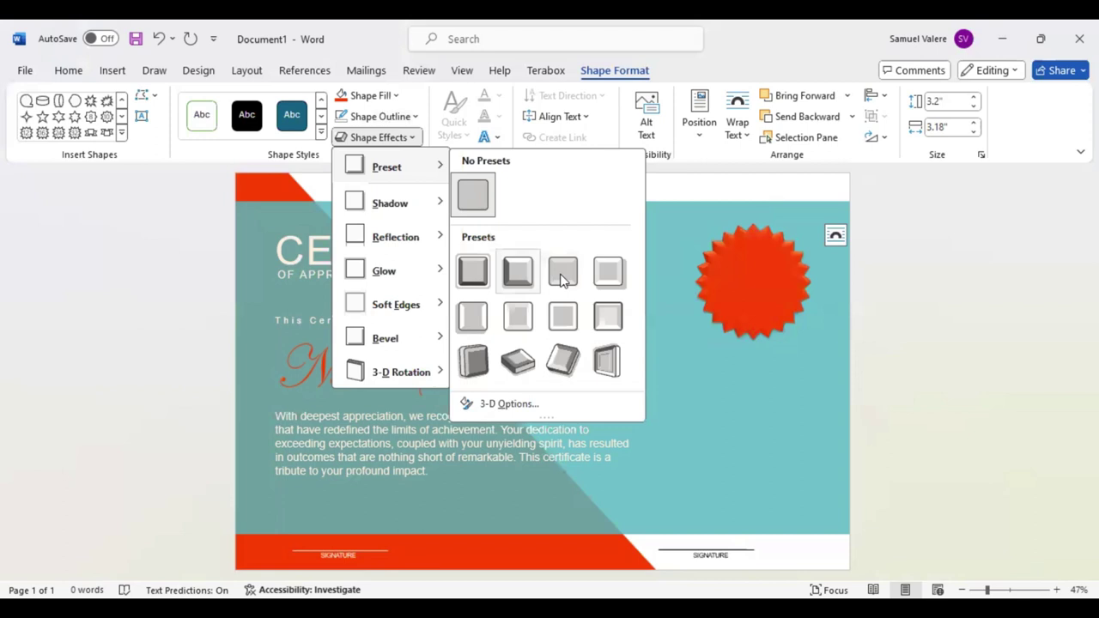
left_click(810, 319)
mouse_move(810, 337)
left_mouse_down()
mouse_move(816, 343)
mouse_move(804, 329)
left_mouse_up()
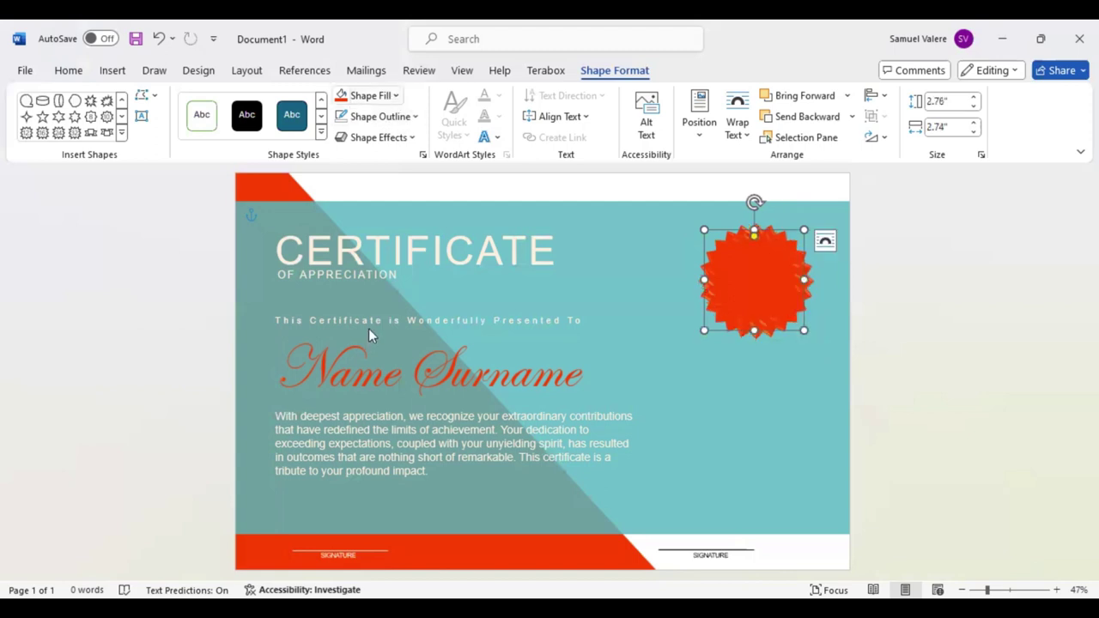
left_click(762, 294)
key("Right")
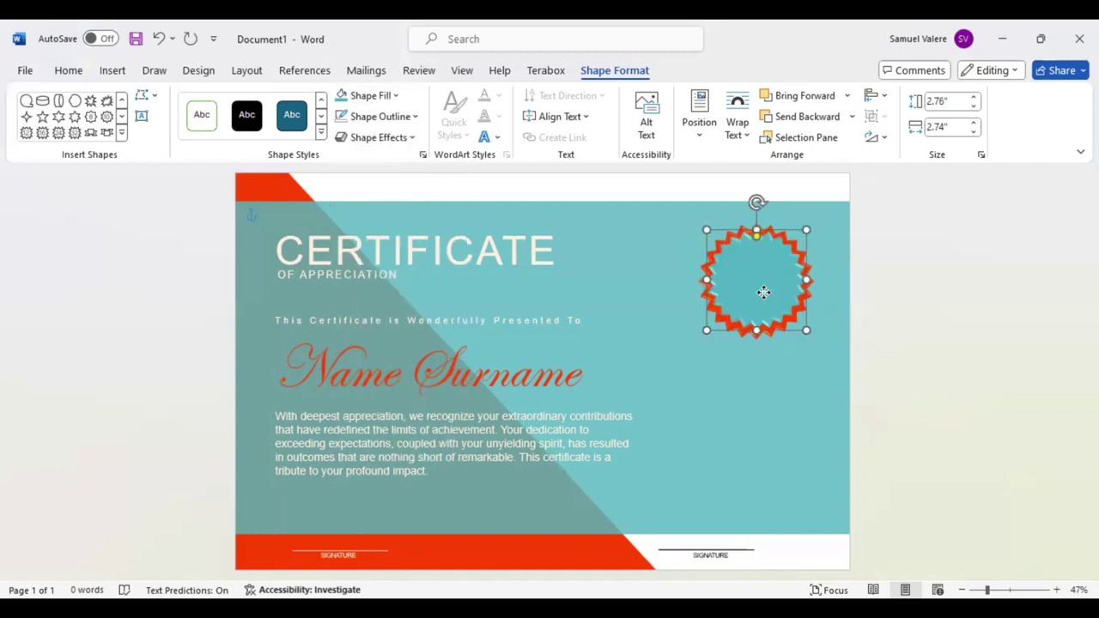
left_click_drag(805, 329, 800, 323)
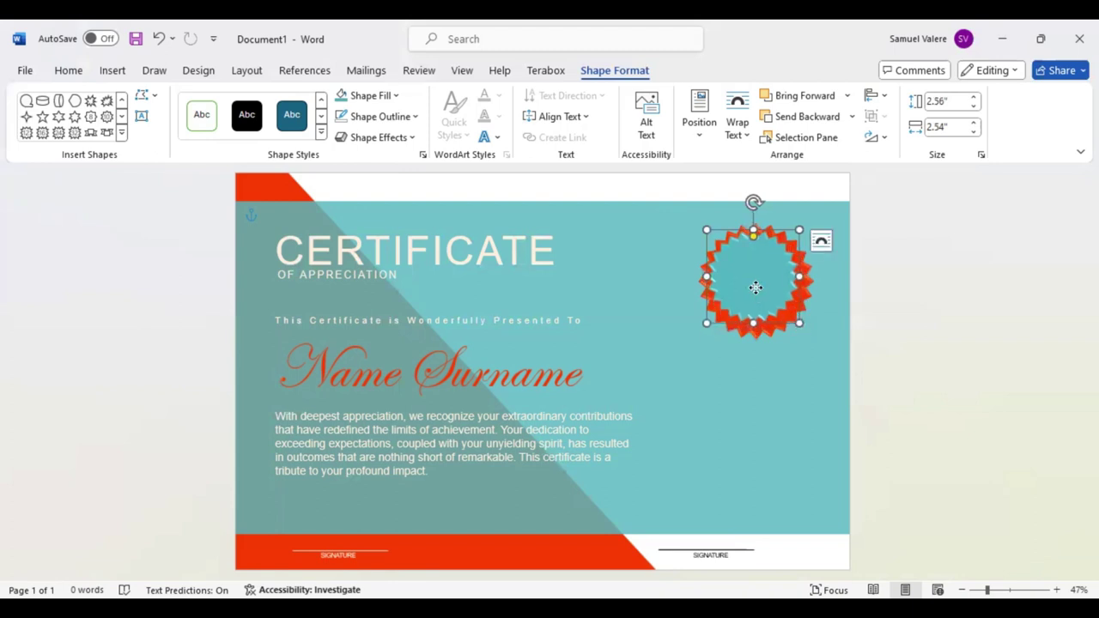
key("Right")
key("Down")
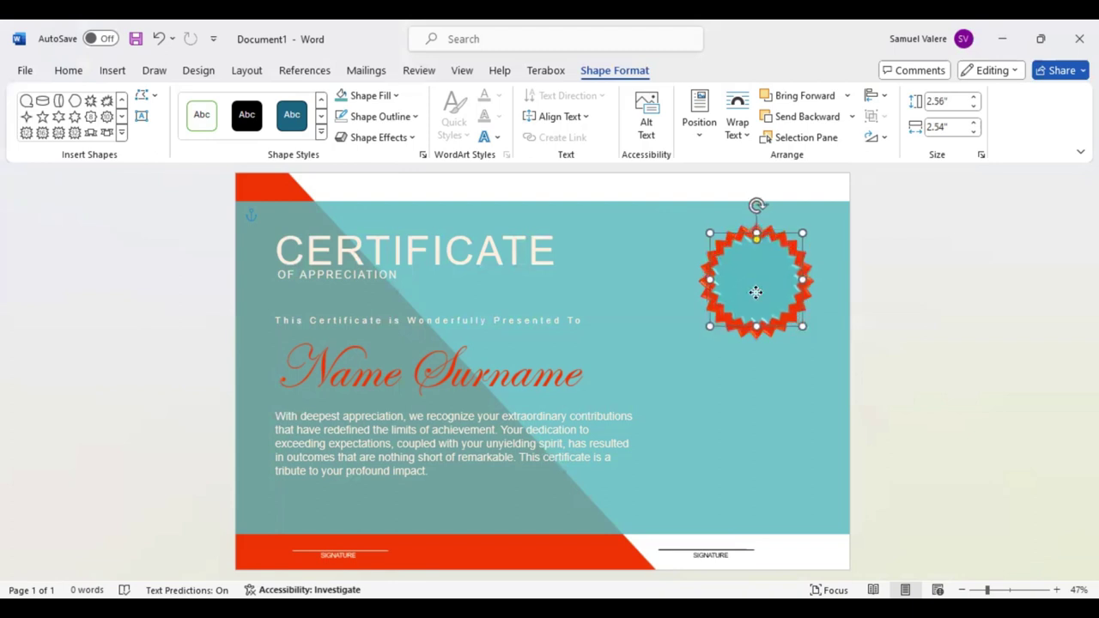
left_click(755, 295)
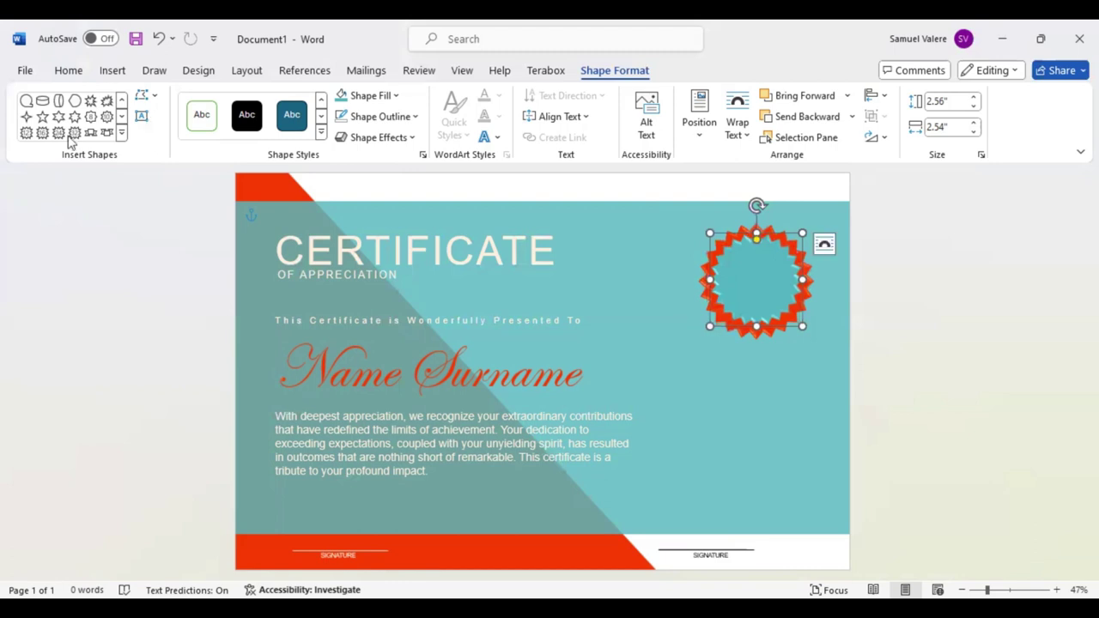
Draw a chevron below the badge, tilt and narrow it into a red ribbon tail behind the rosette.
left_click(120, 138)
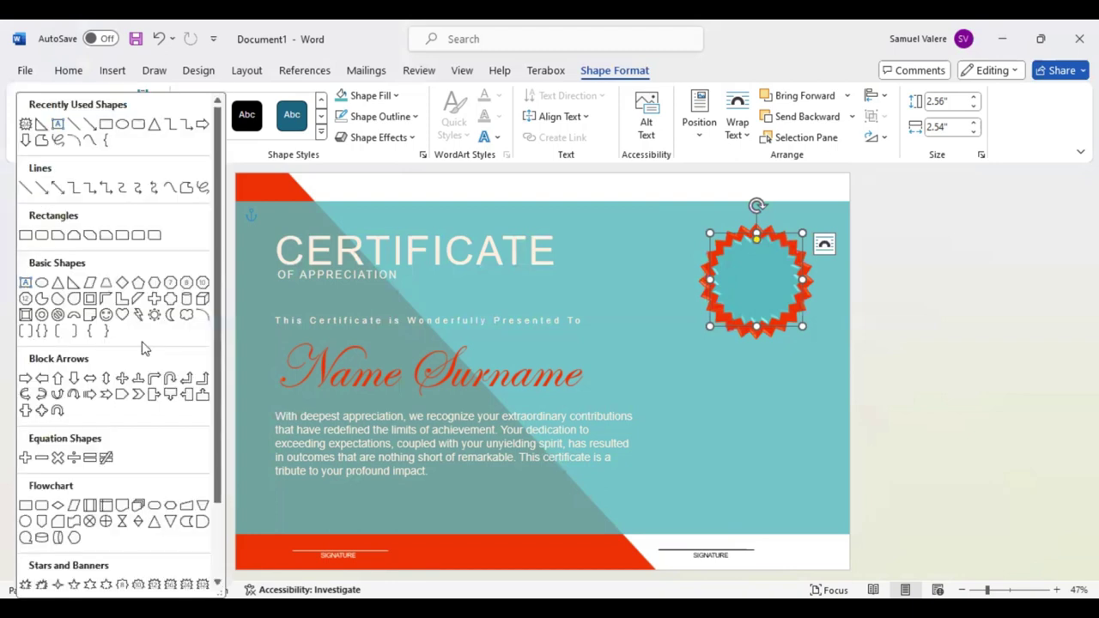
scroll(140, 357, "down", 1)
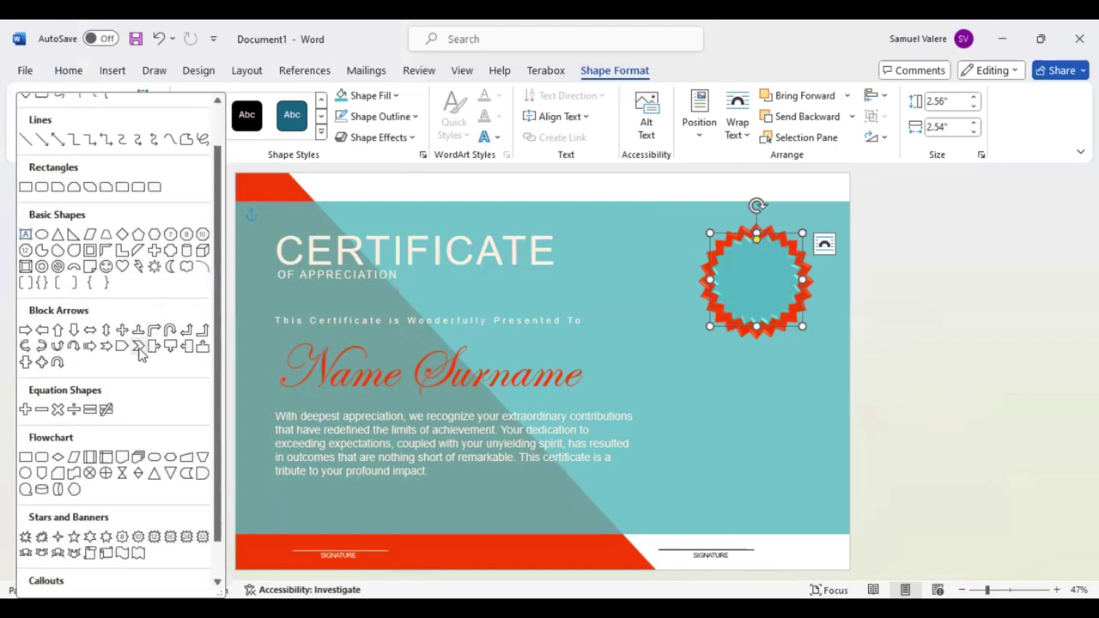
left_click(139, 349)
left_click_drag(671, 304, 804, 364)
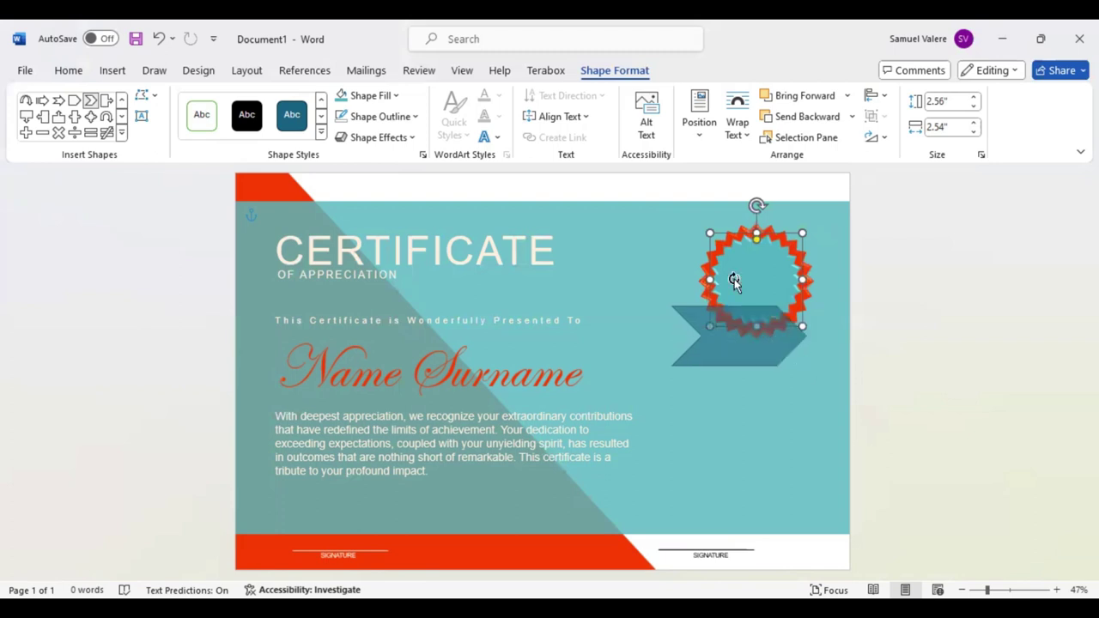
mouse_move(734, 279)
left_mouse_down()
mouse_move(708, 324)
mouse_move(753, 341)
left_mouse_up()
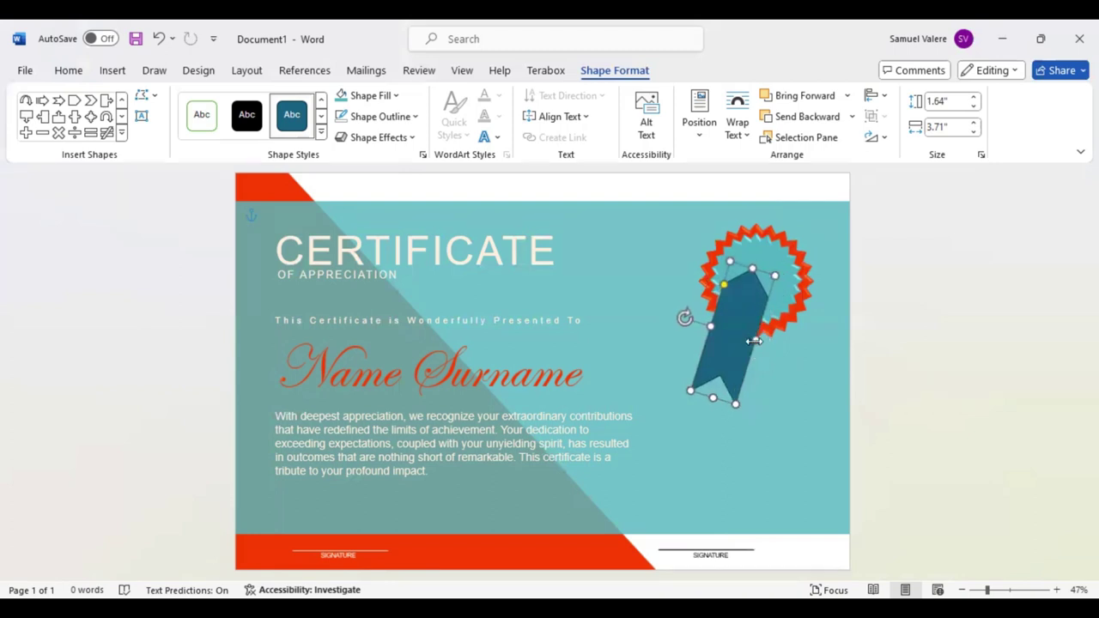
left_click_drag(753, 341, 755, 340)
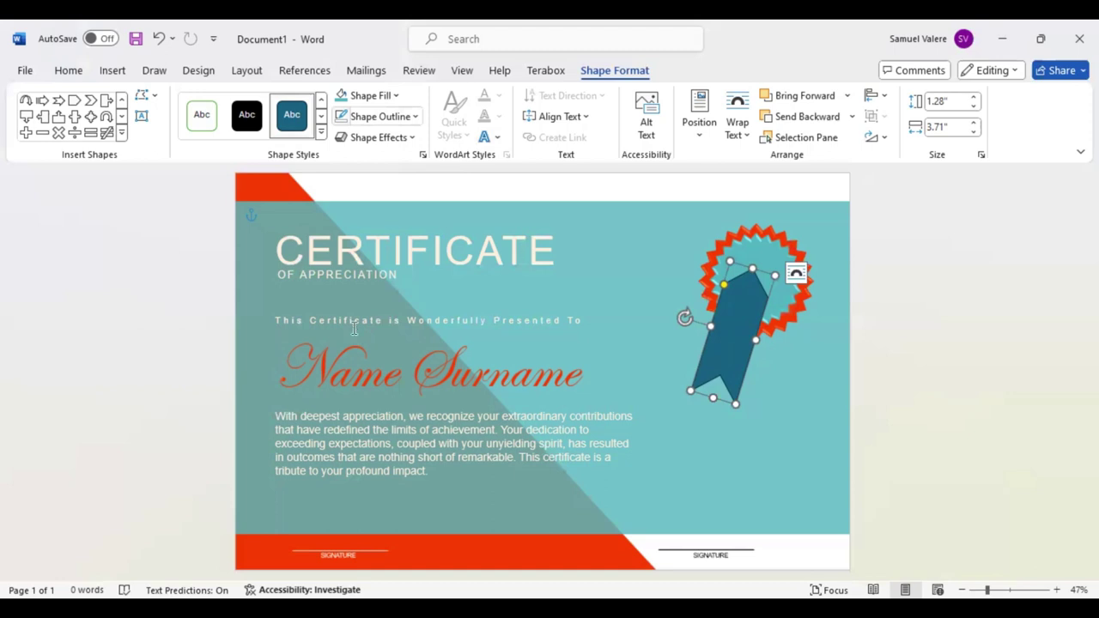
key("ctrl+z")
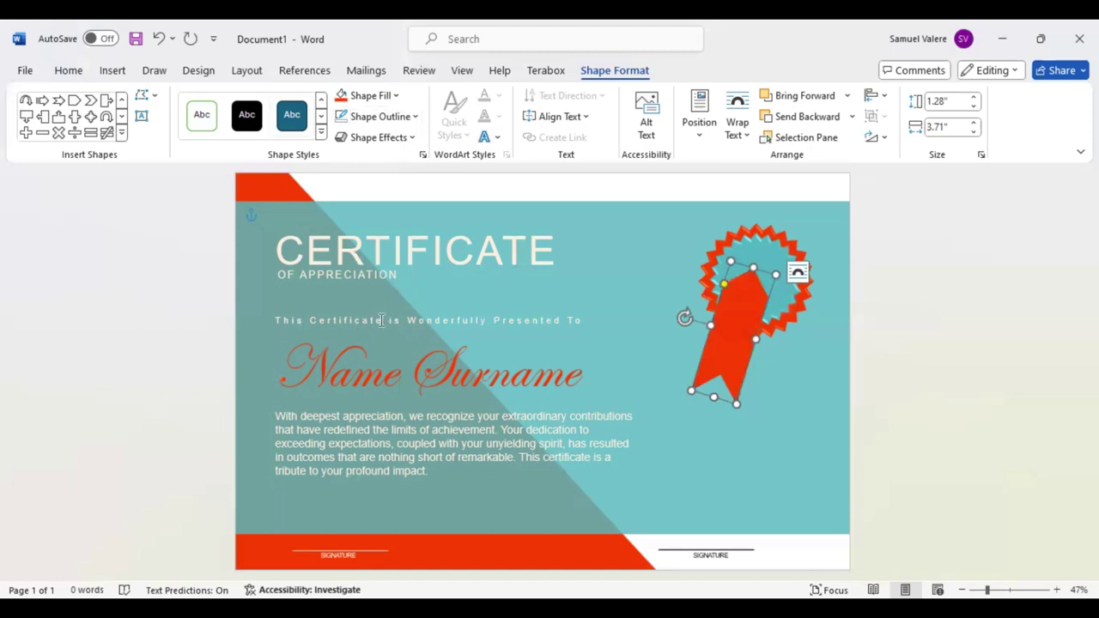
left_click(802, 118)
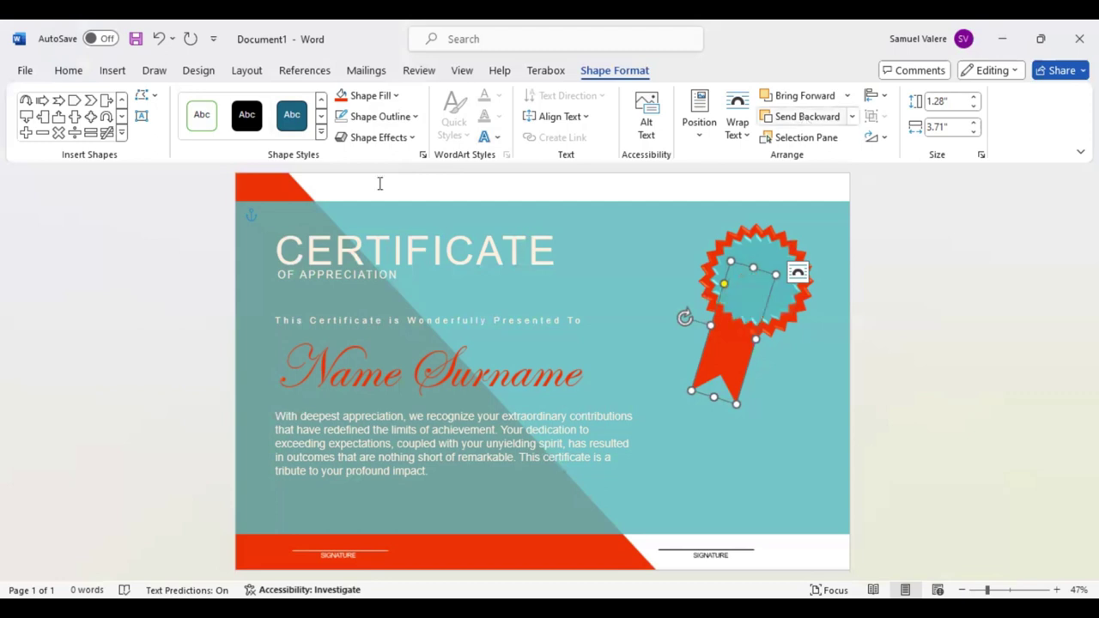
left_click(395, 95)
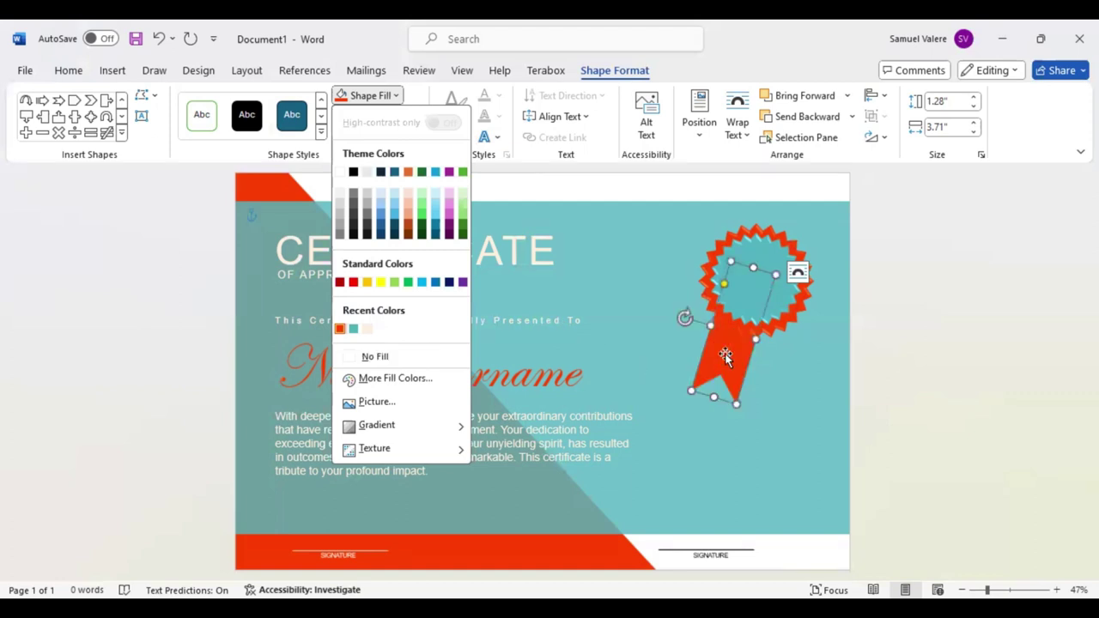
left_click(728, 326)
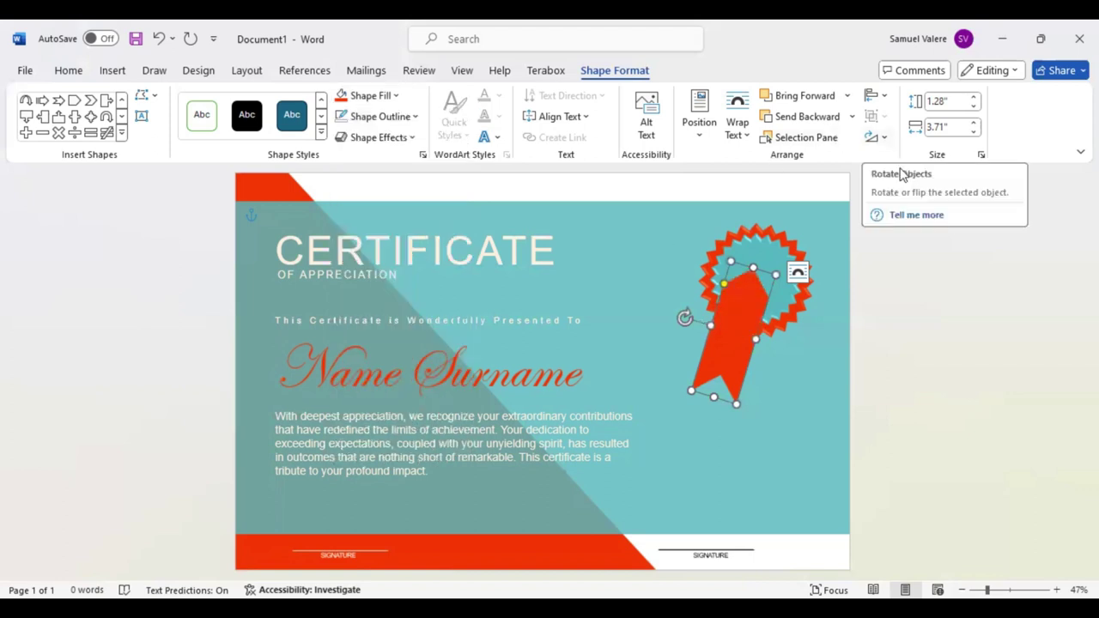
left_click(884, 139)
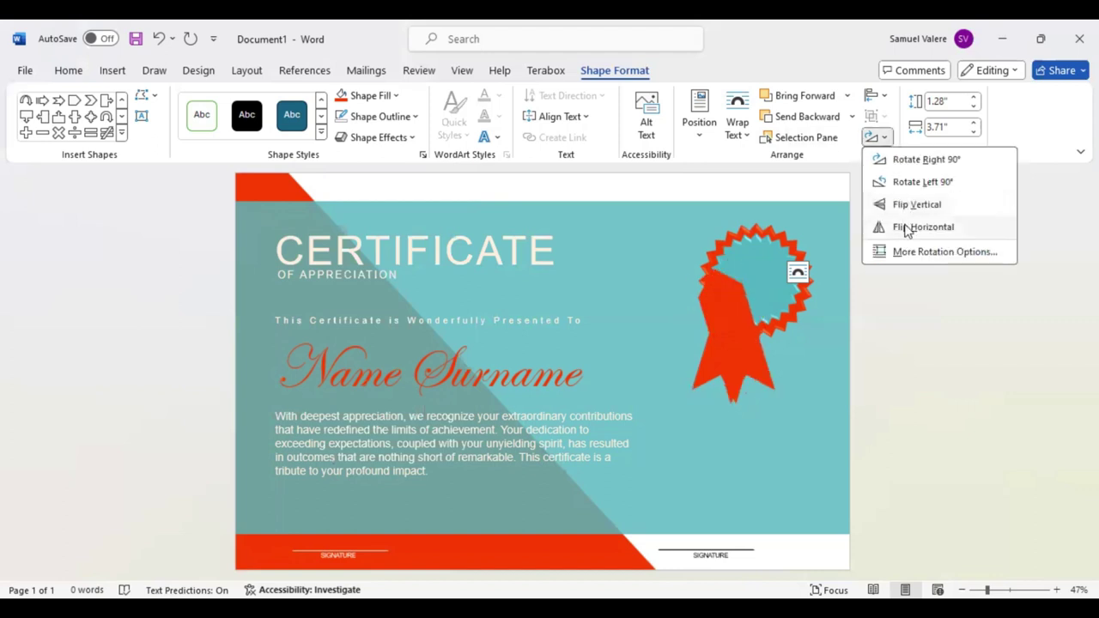
Flip the copied ribbon tail horizontally, move it right and send it behind the rosette.
left_click(923, 227)
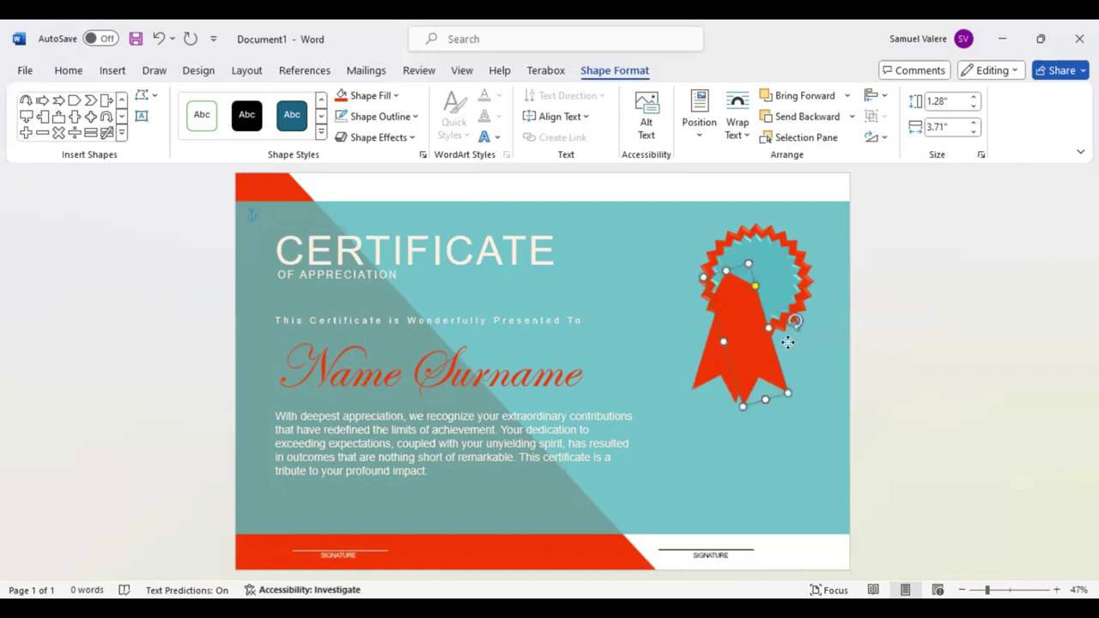
mouse_move(796, 343)
left_mouse_down()
mouse_move(843, 351)
mouse_move(783, 331)
left_mouse_up()
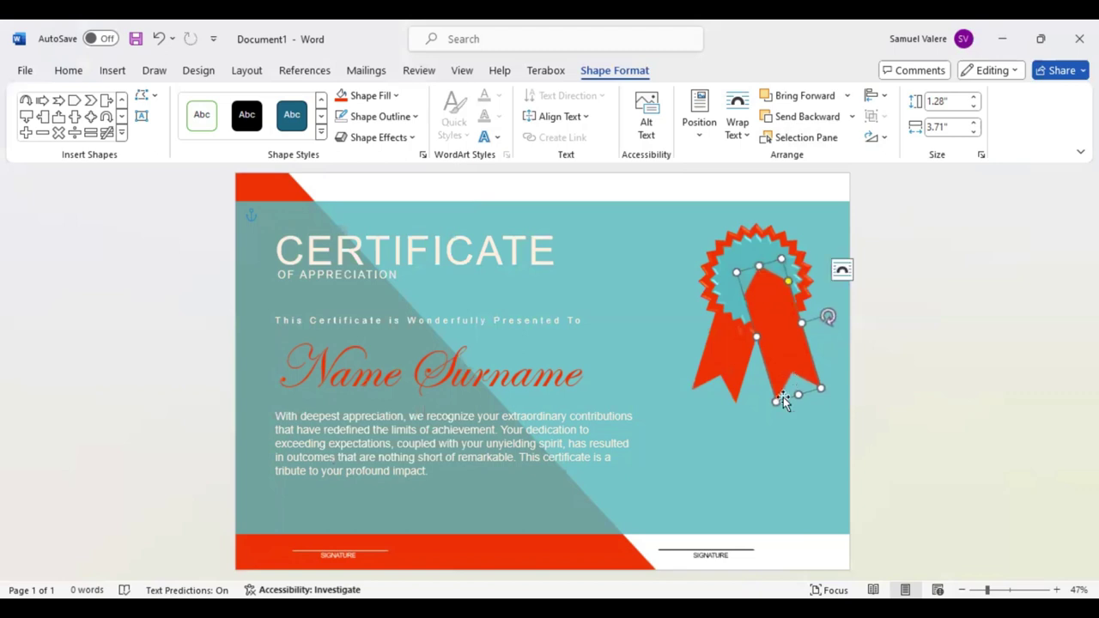
left_click_drag(783, 396, 783, 397)
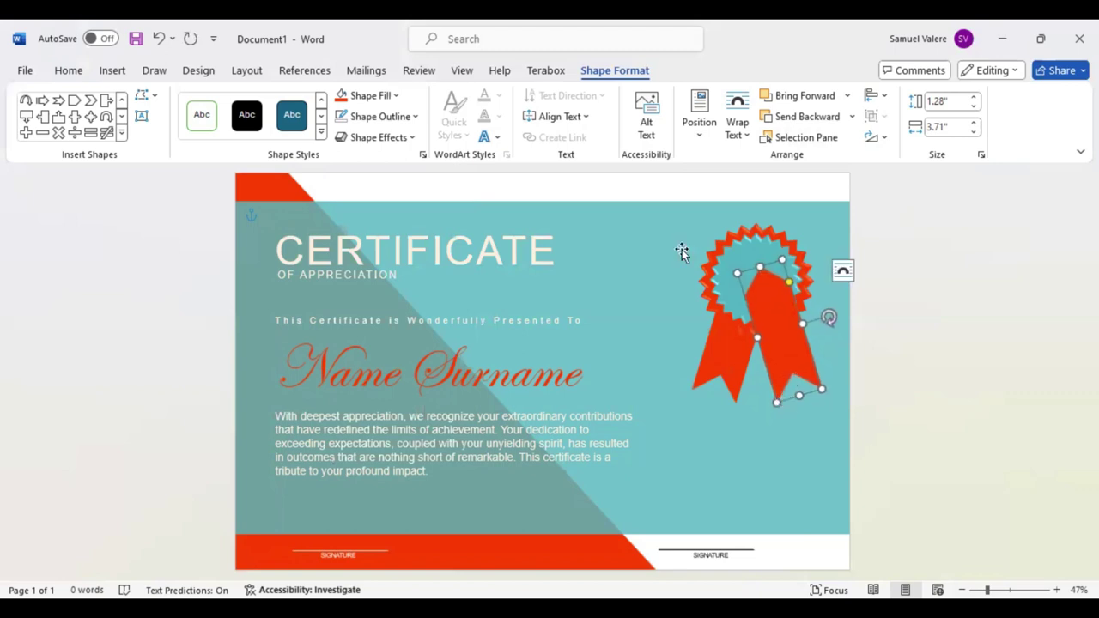
left_click(798, 123)
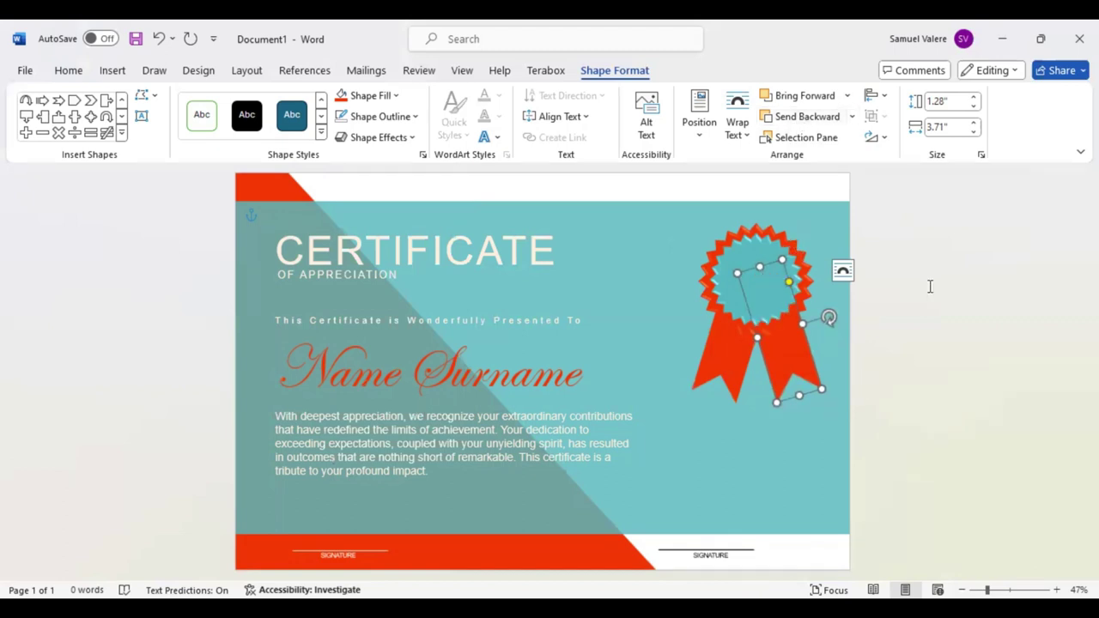
left_click(705, 257)
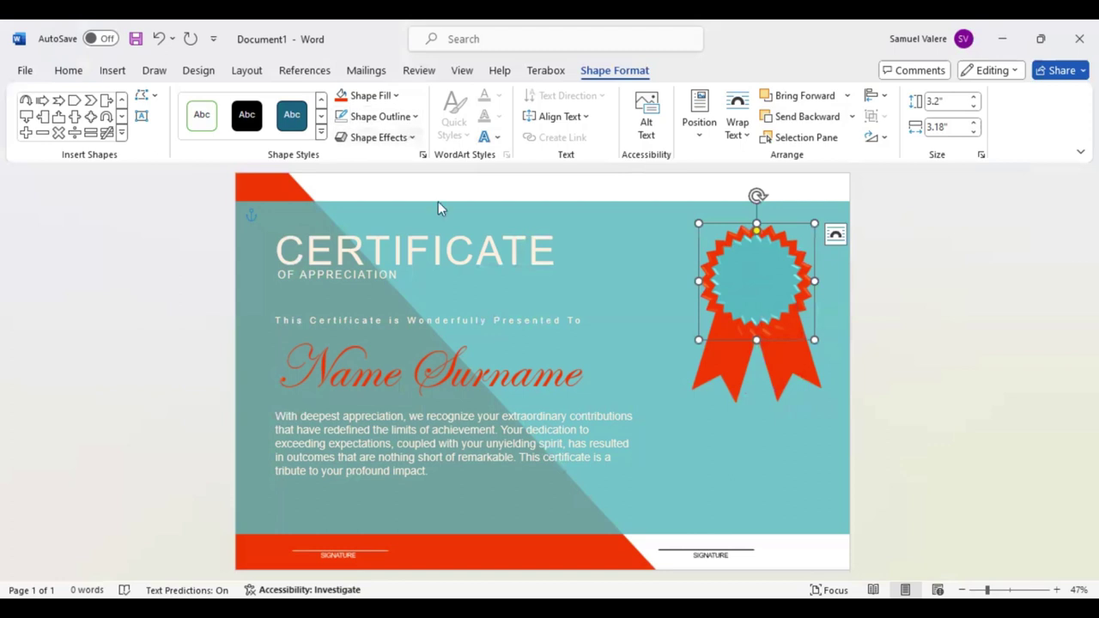
left_click(378, 138)
mouse_move(390, 203)
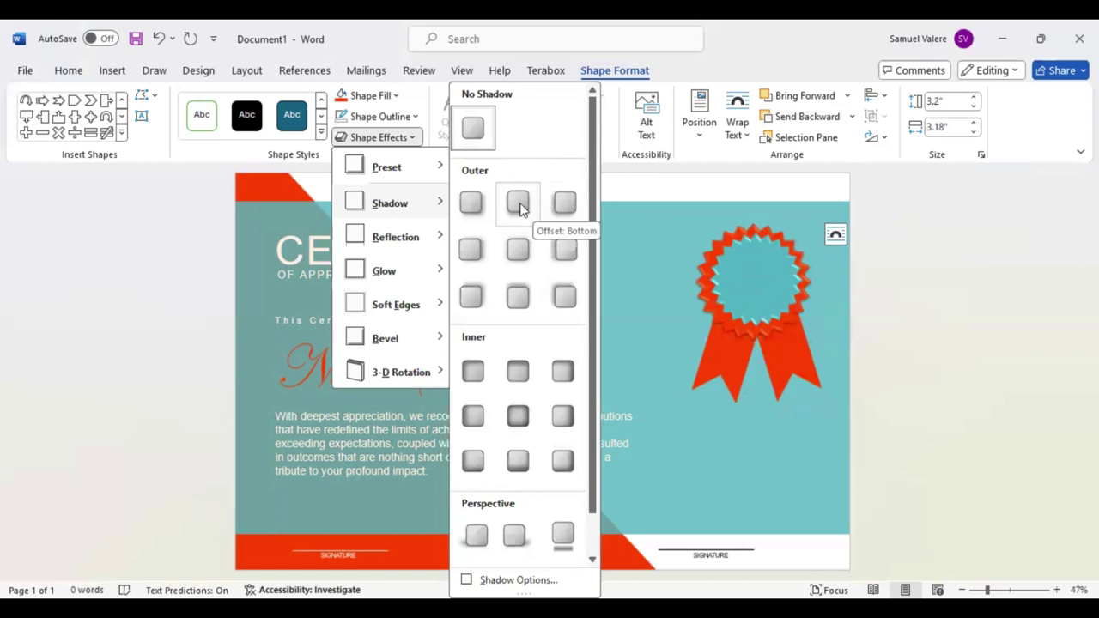
left_click(783, 375)
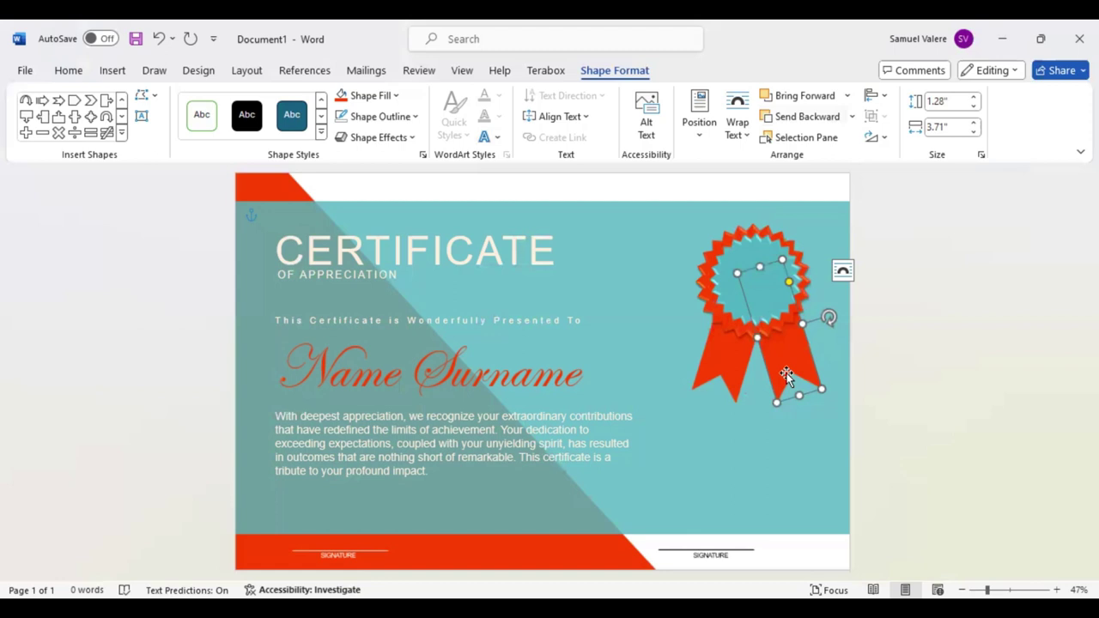